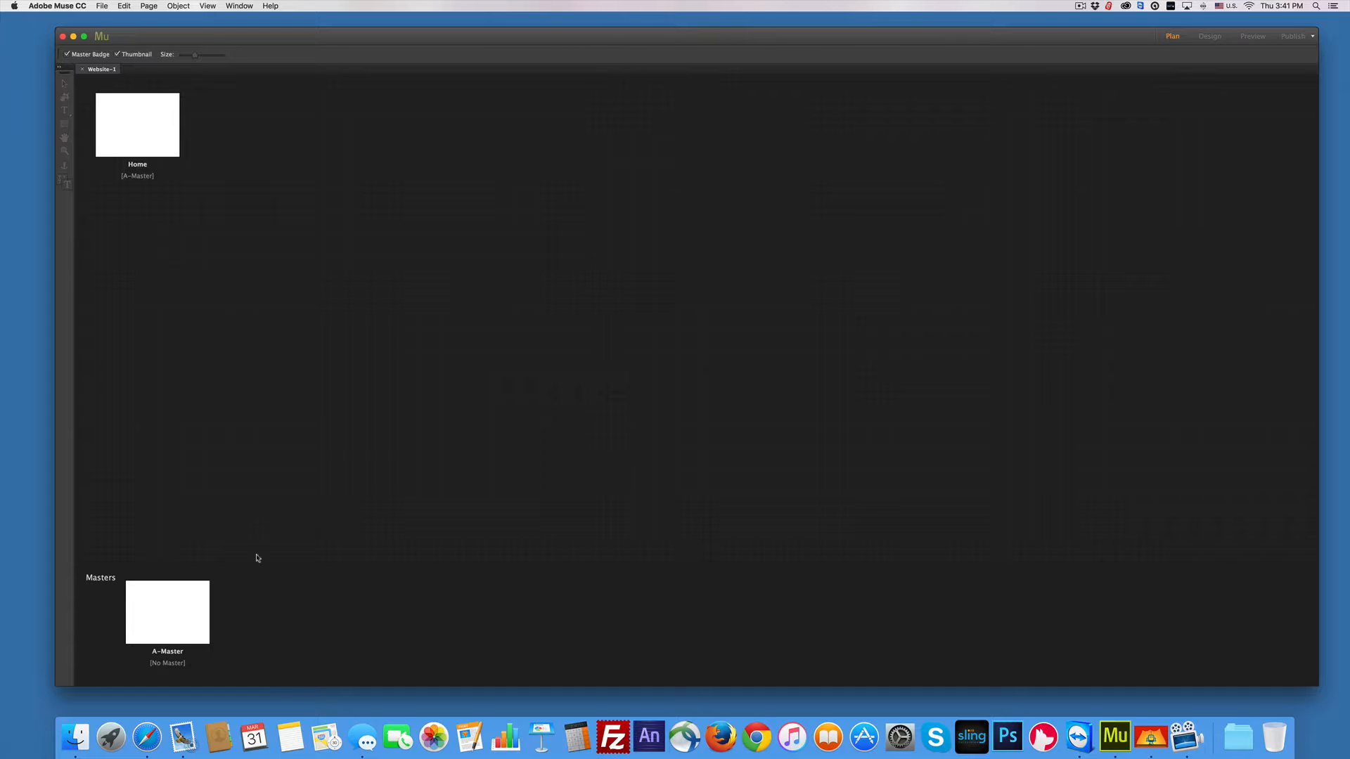
Step: Open the A-Master master page in Design view and test narrowing its browser width
double_click(174, 624)
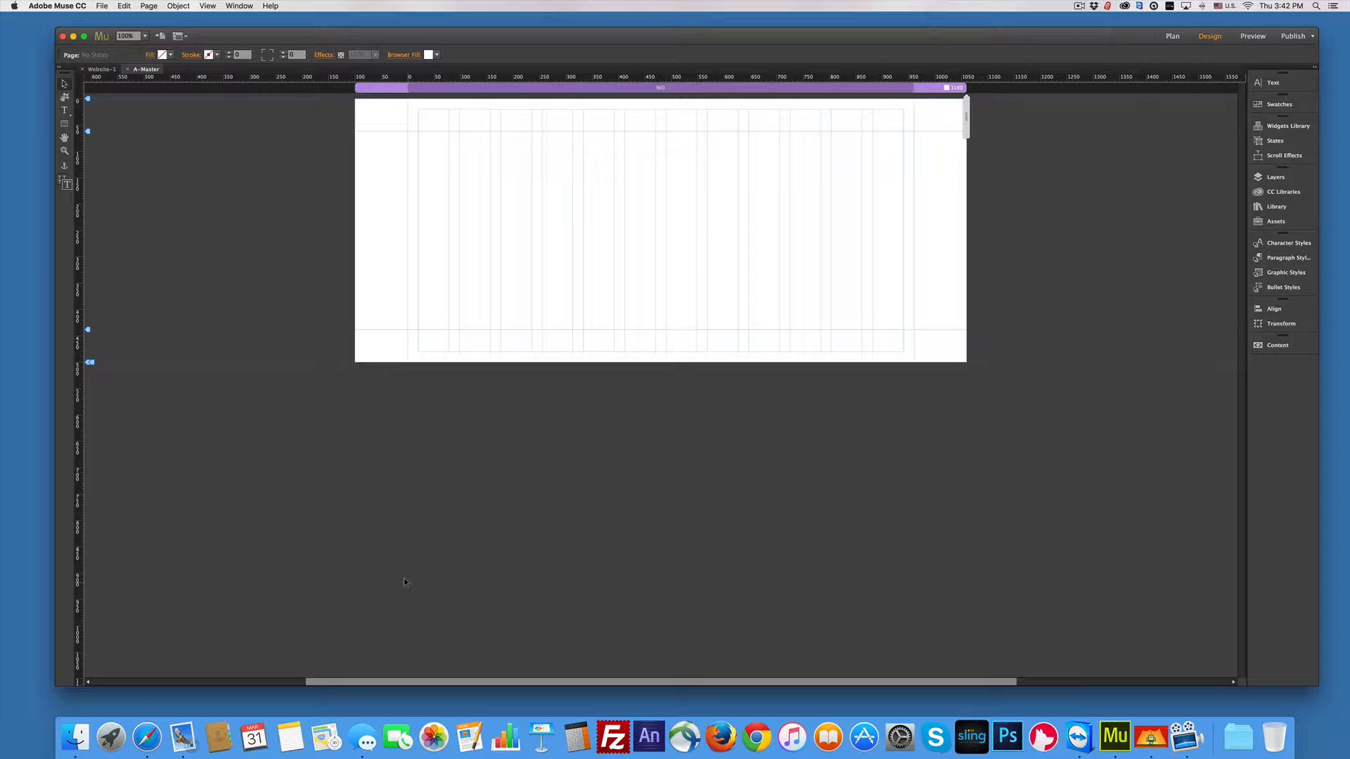
scroll(478, 152, "right", 2)
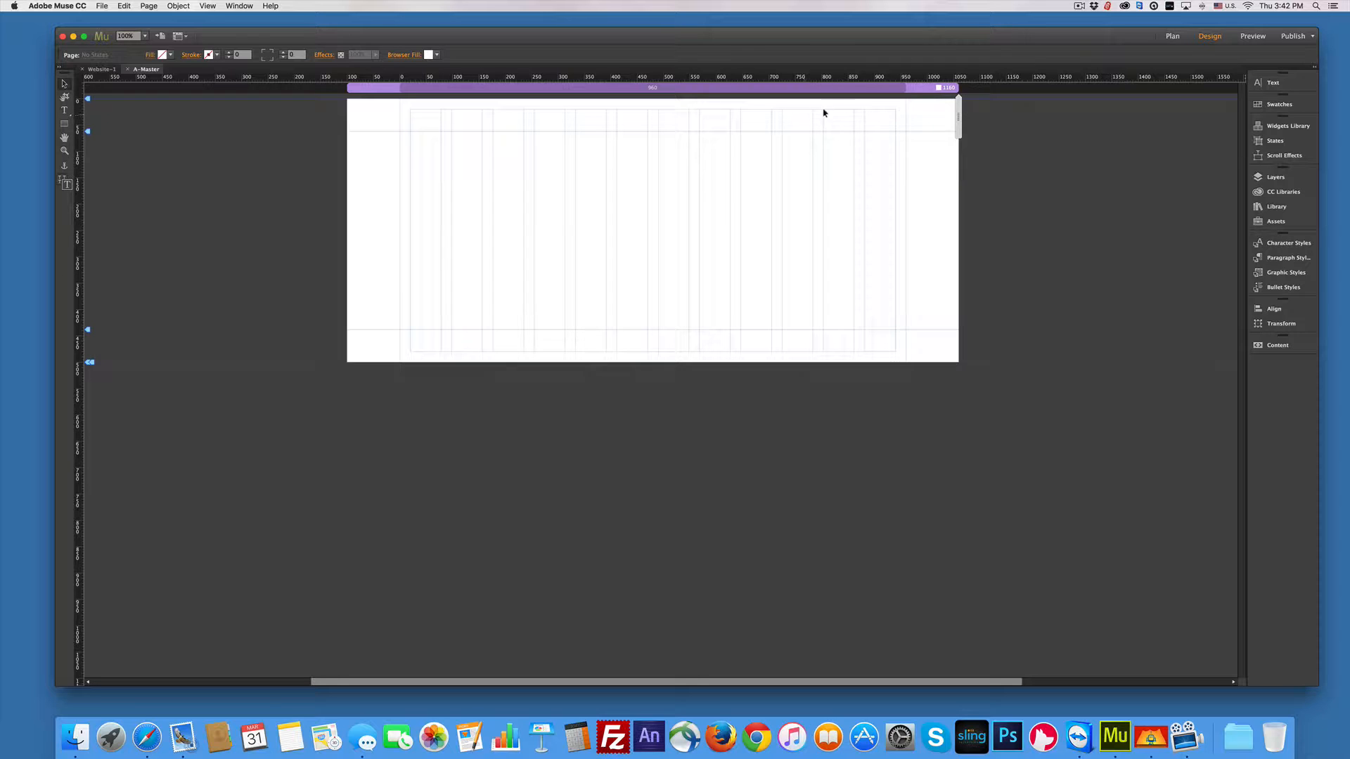
mouse_move(957, 117)
left_mouse_down()
mouse_move(898, 118)
mouse_move(974, 119)
left_mouse_up()
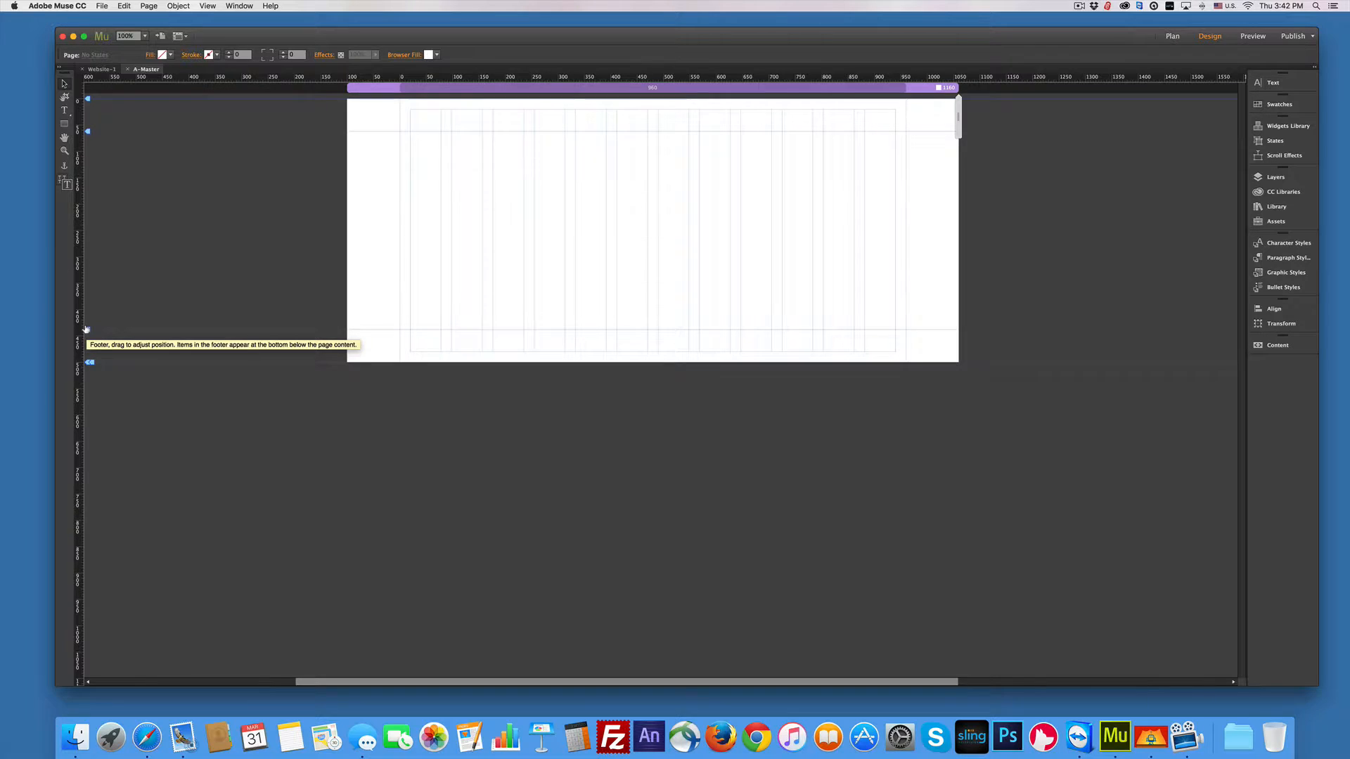
scroll(89, 362, "left", 1)
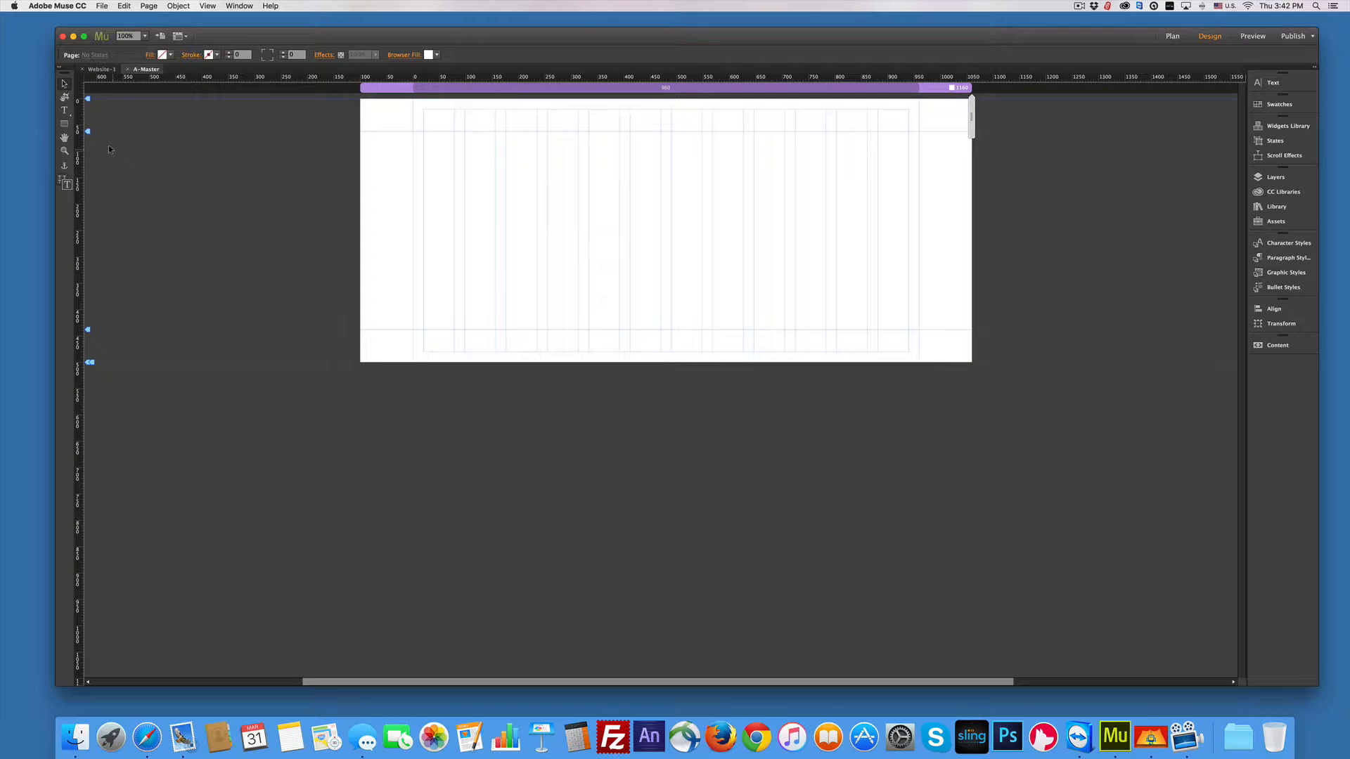
Step: Draw a 960-wide, 150-px-high rectangle across the page top, with the header guide at its bottom
left_click(64, 124)
left_click_drag(413, 99, 918, 195)
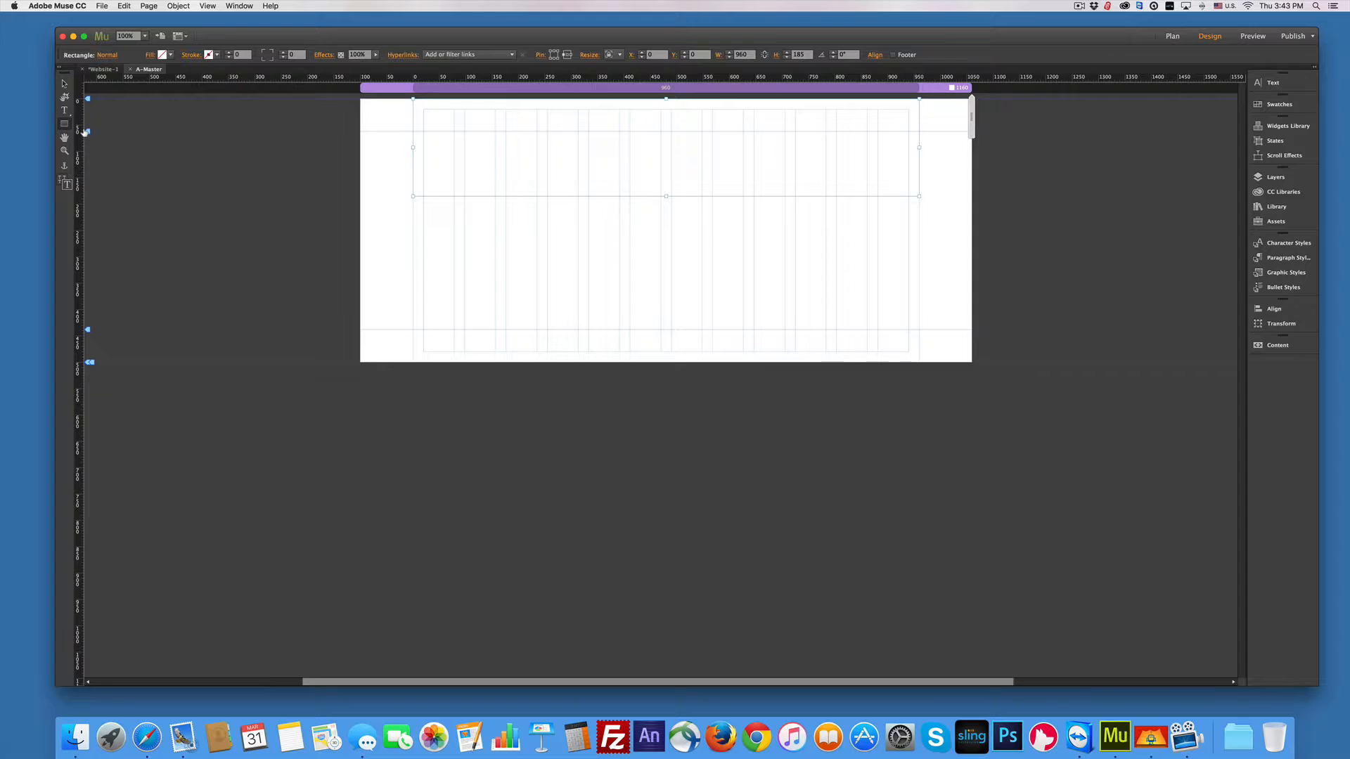
left_click_drag(85, 132, 86, 196)
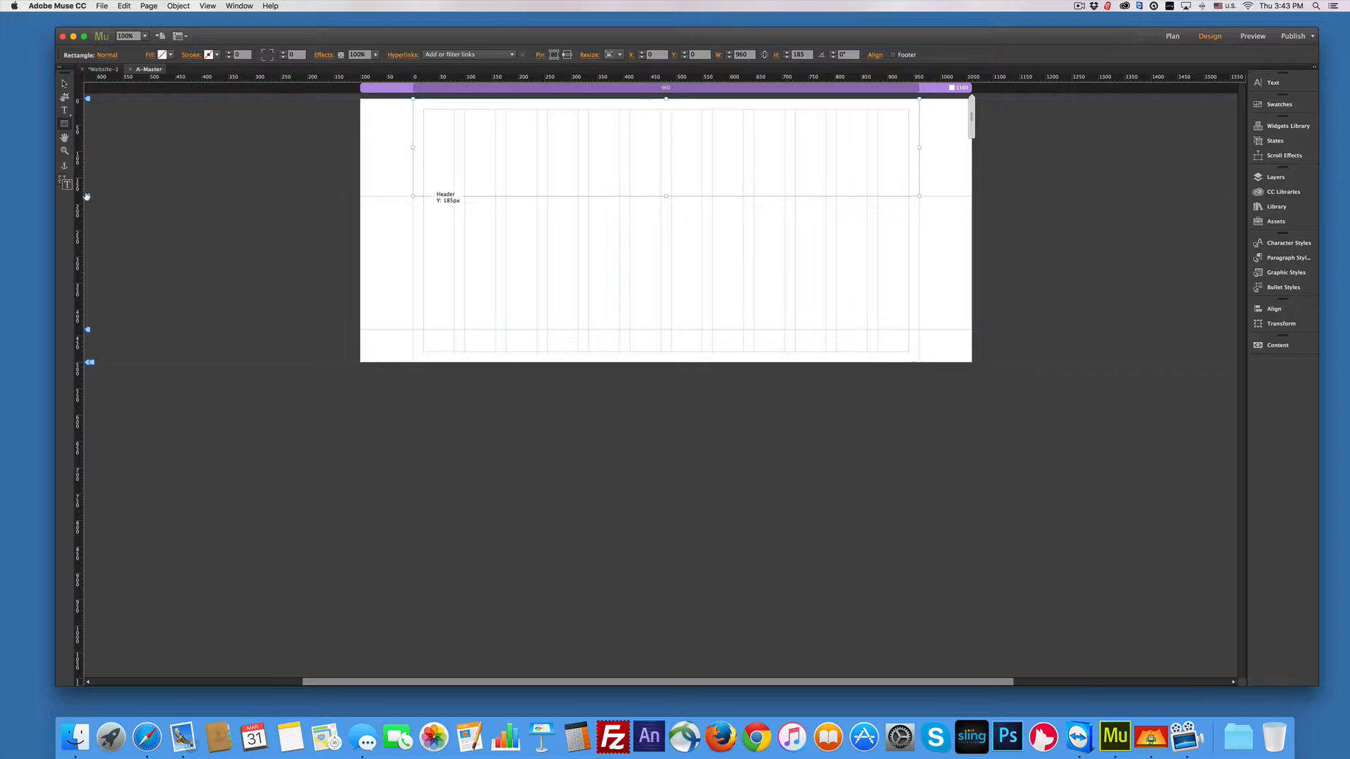
left_click_drag(86, 196, 86, 202)
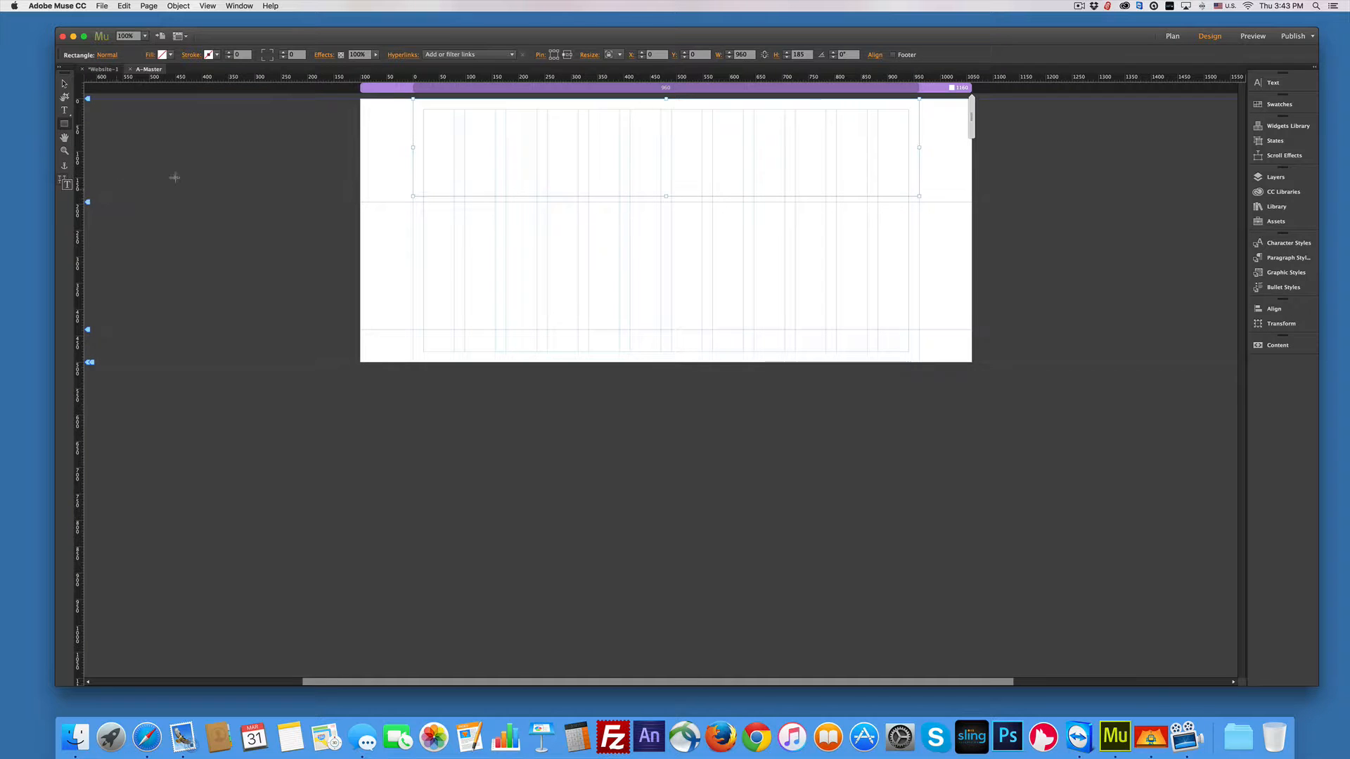
left_click(793, 55)
type("150")
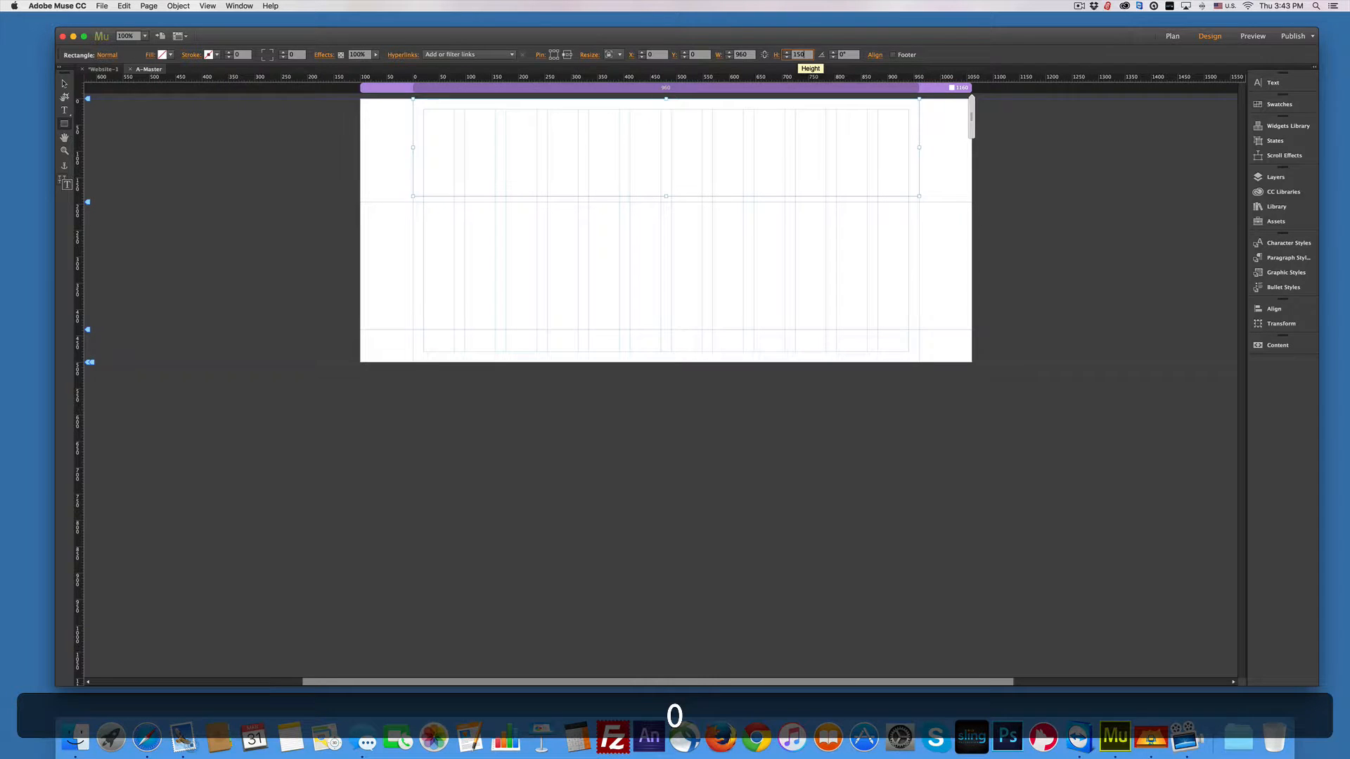
key("Return")
scroll(796, 55, "up", 11)
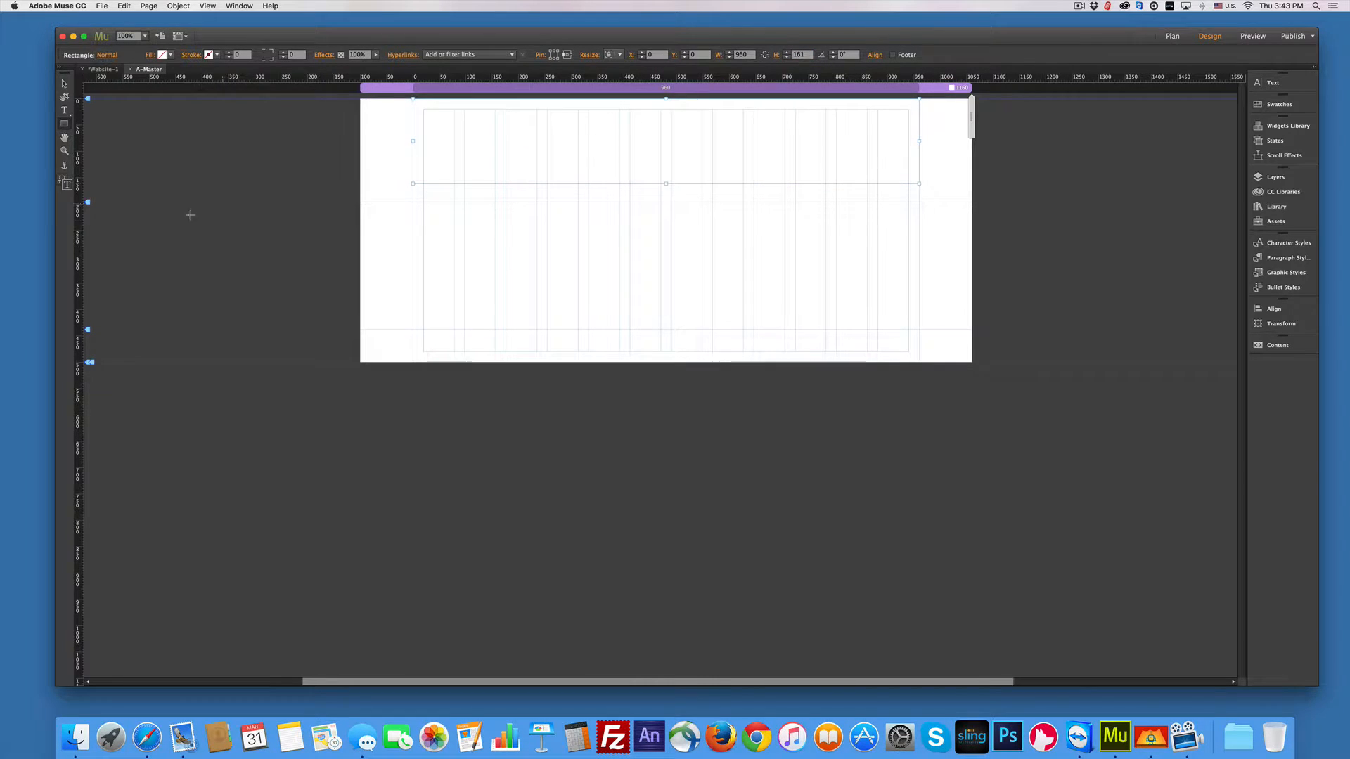
left_click_drag(87, 201, 91, 186)
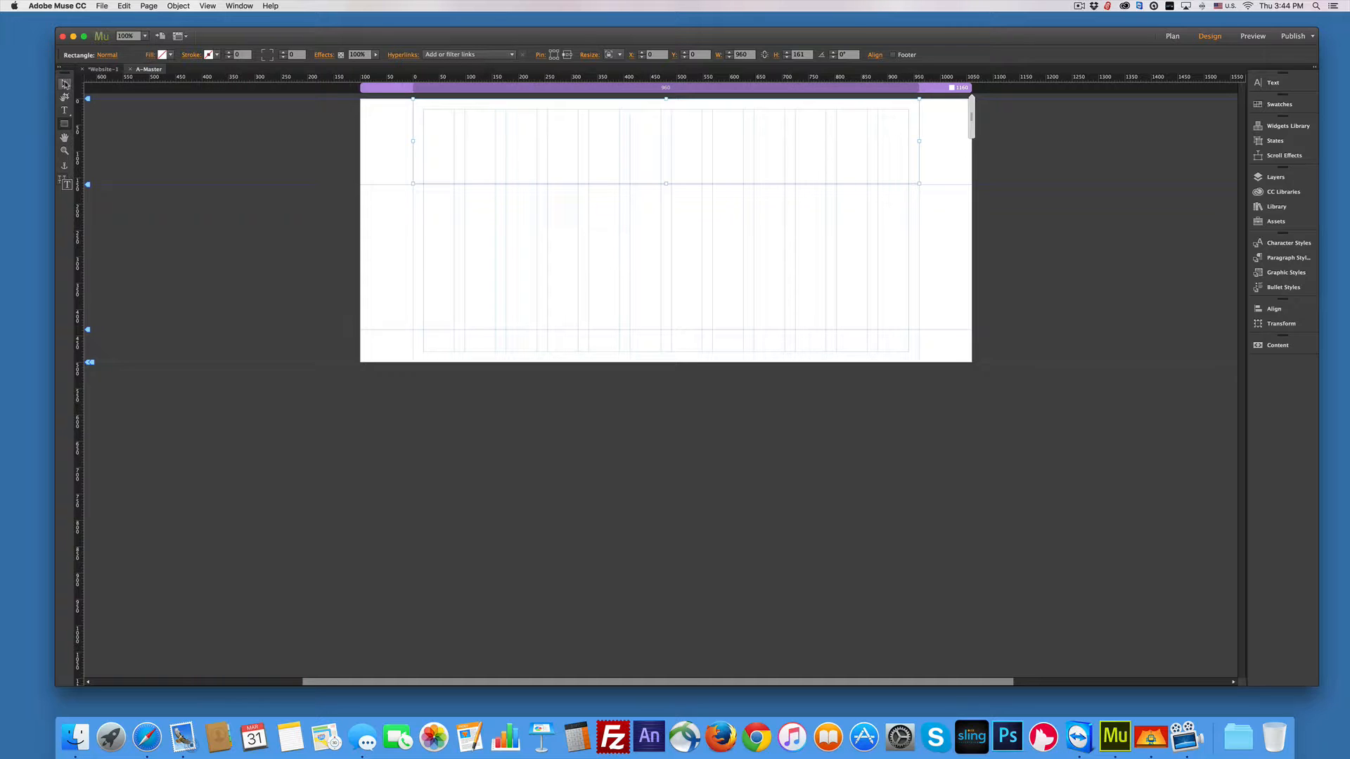
Step: Fill the header rectangle with light purple C88EFF picked from the colour spectrum
left_click(64, 83)
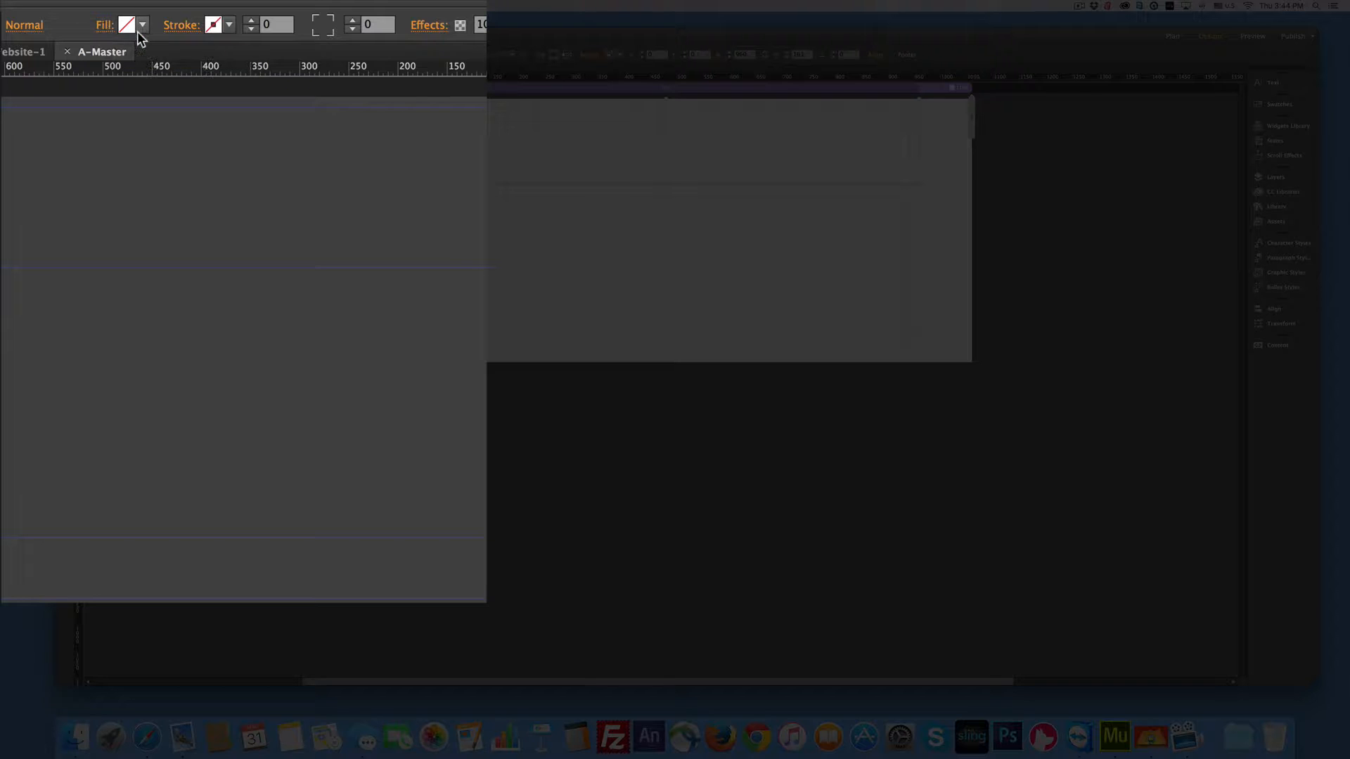
left_click(142, 26)
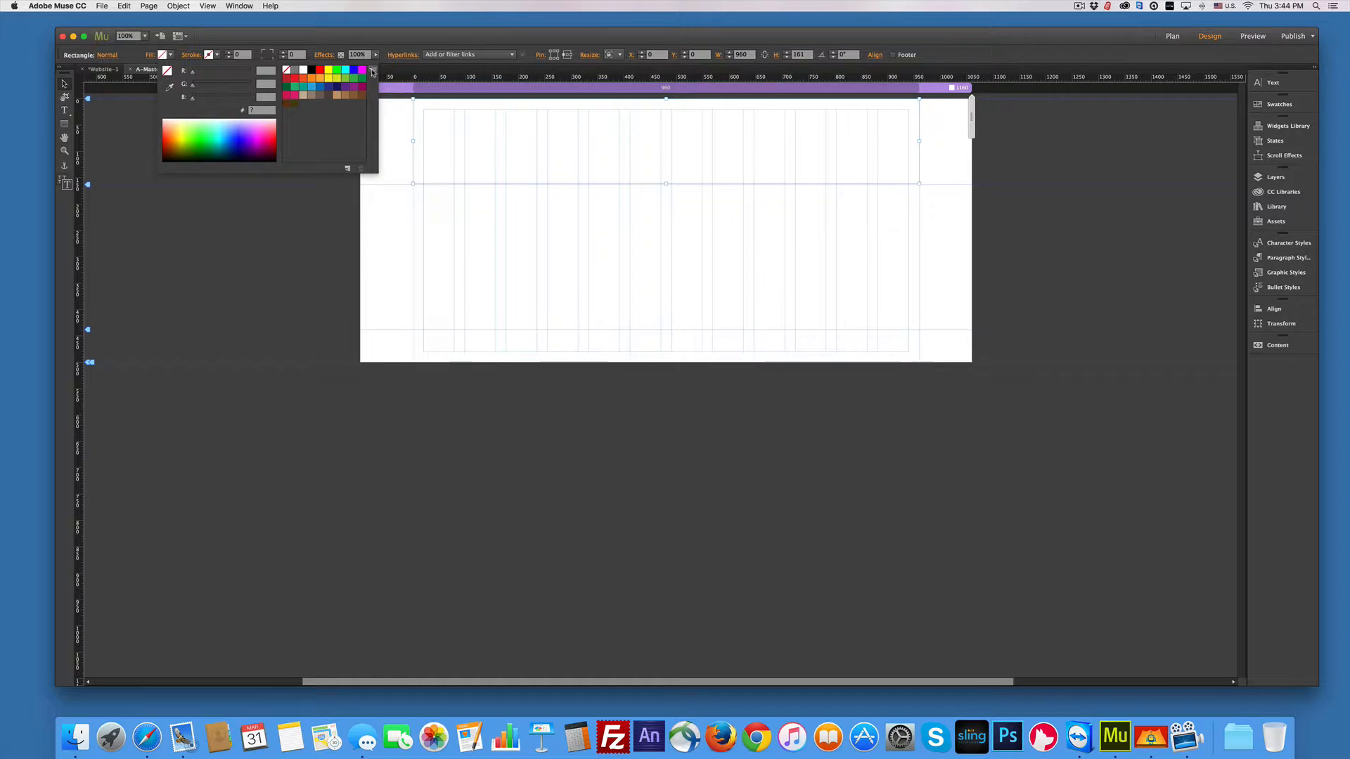
left_click(373, 72)
left_click(373, 72)
left_click_drag(247, 130, 248, 123)
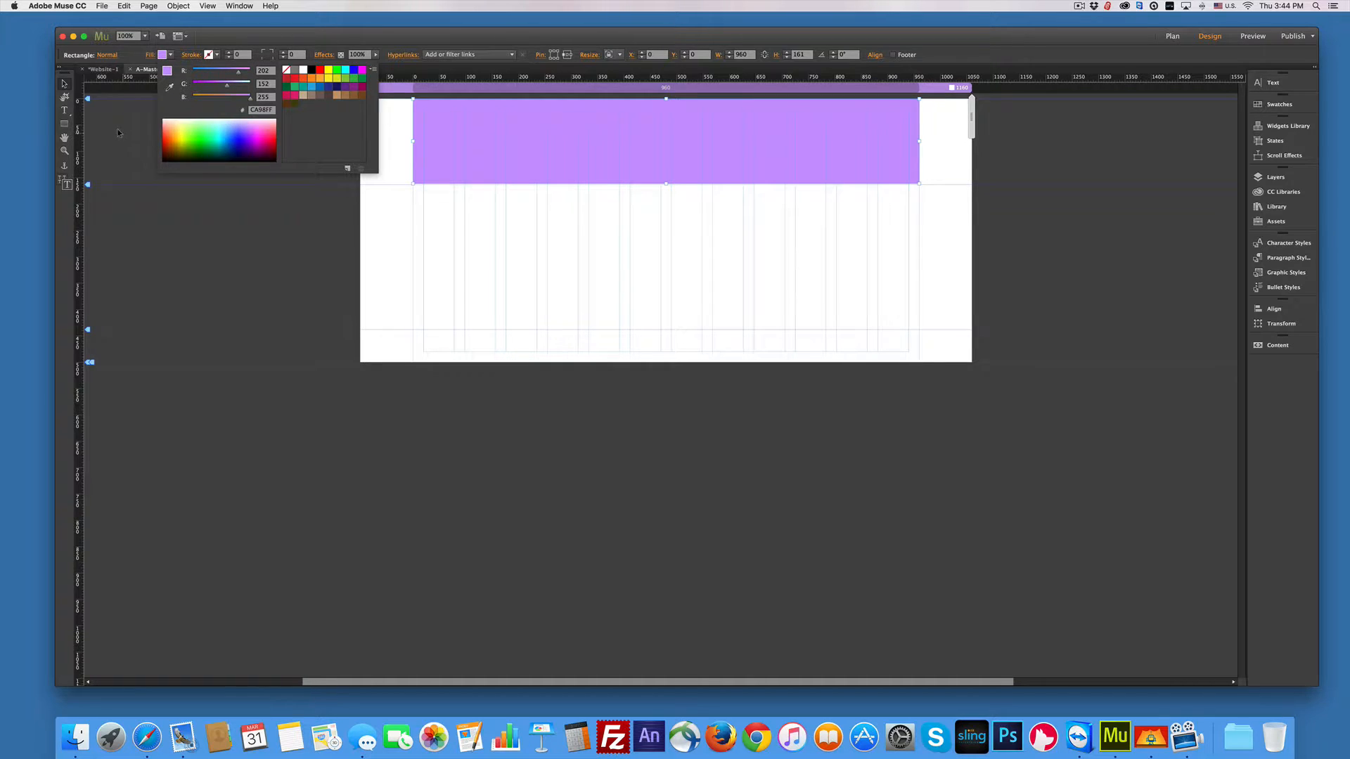
left_click(66, 85)
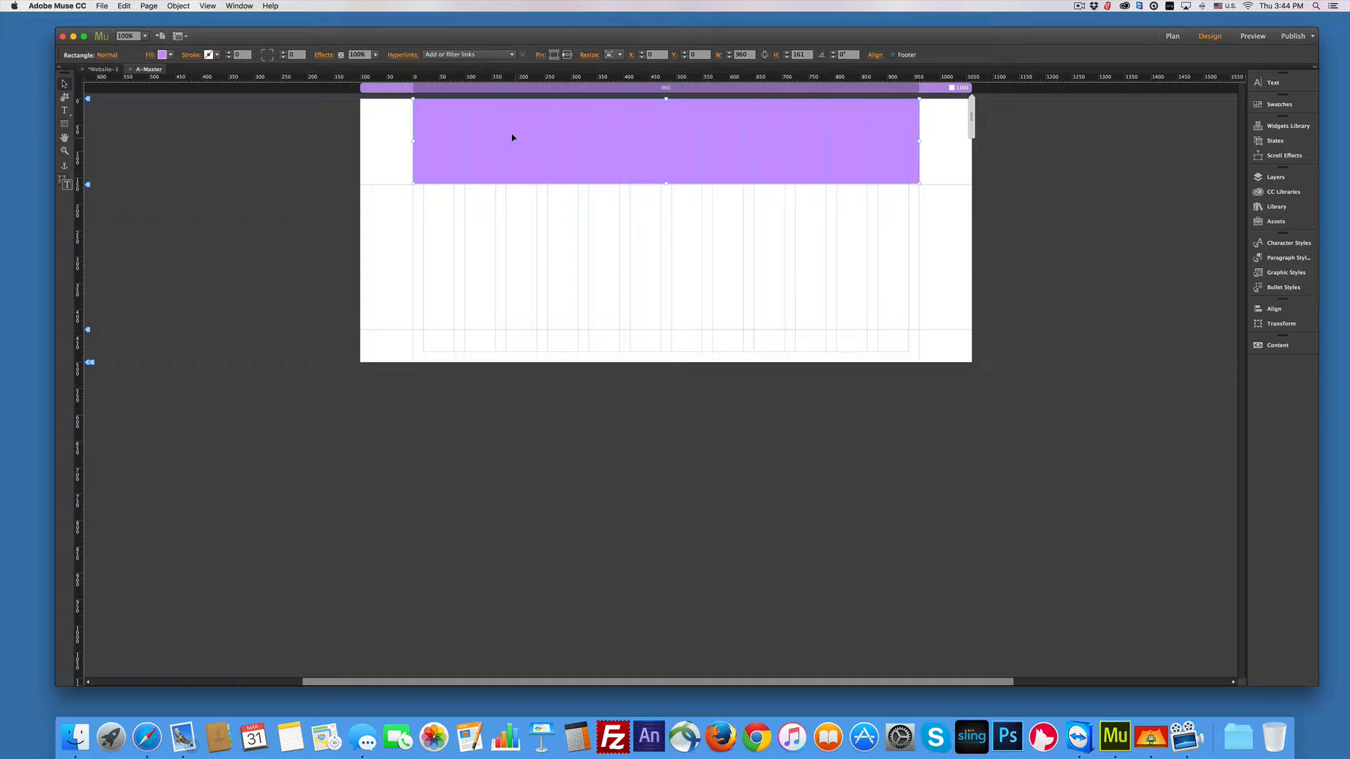
Step: Duplicate the purple rectangle to the page bottom, shorten it into a strip, and mark it Footer Item
left_click_drag(512, 137, 518, 322)
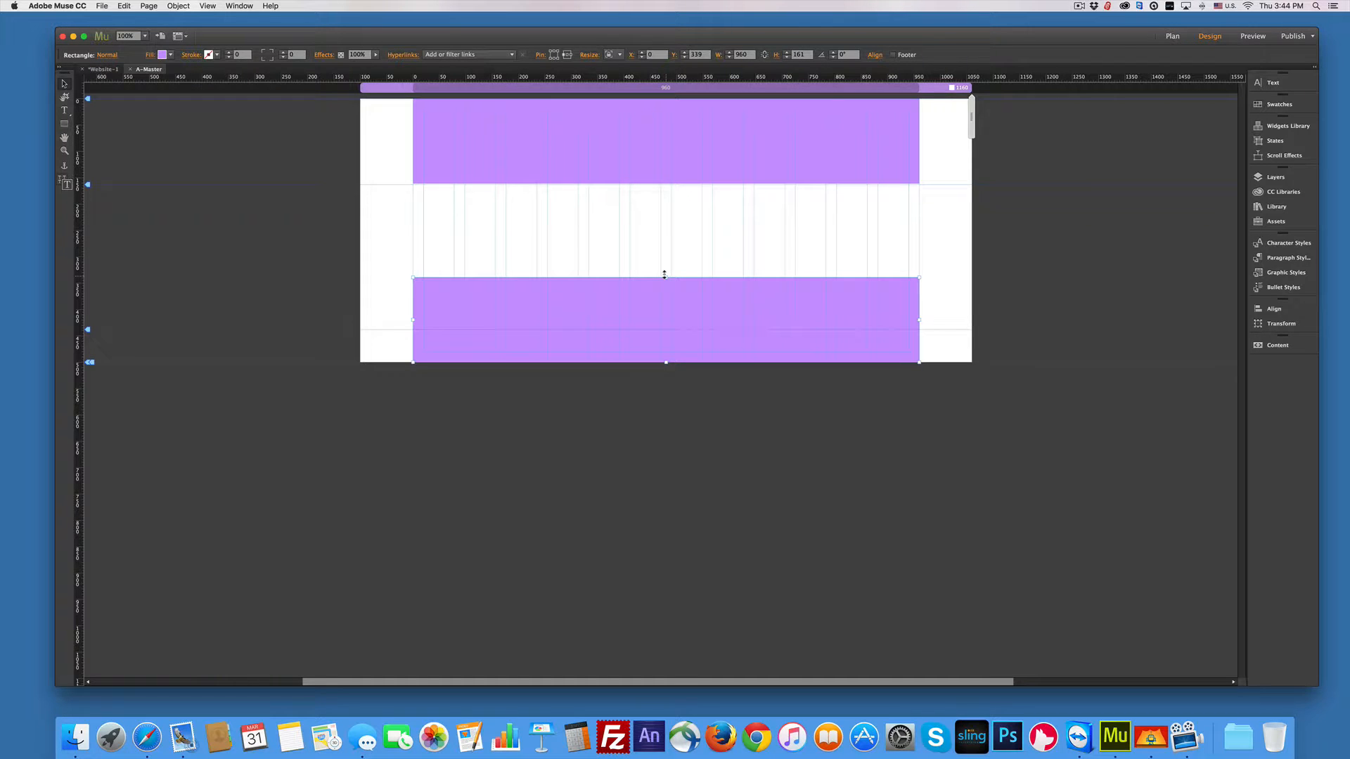
left_click_drag(664, 276, 663, 328)
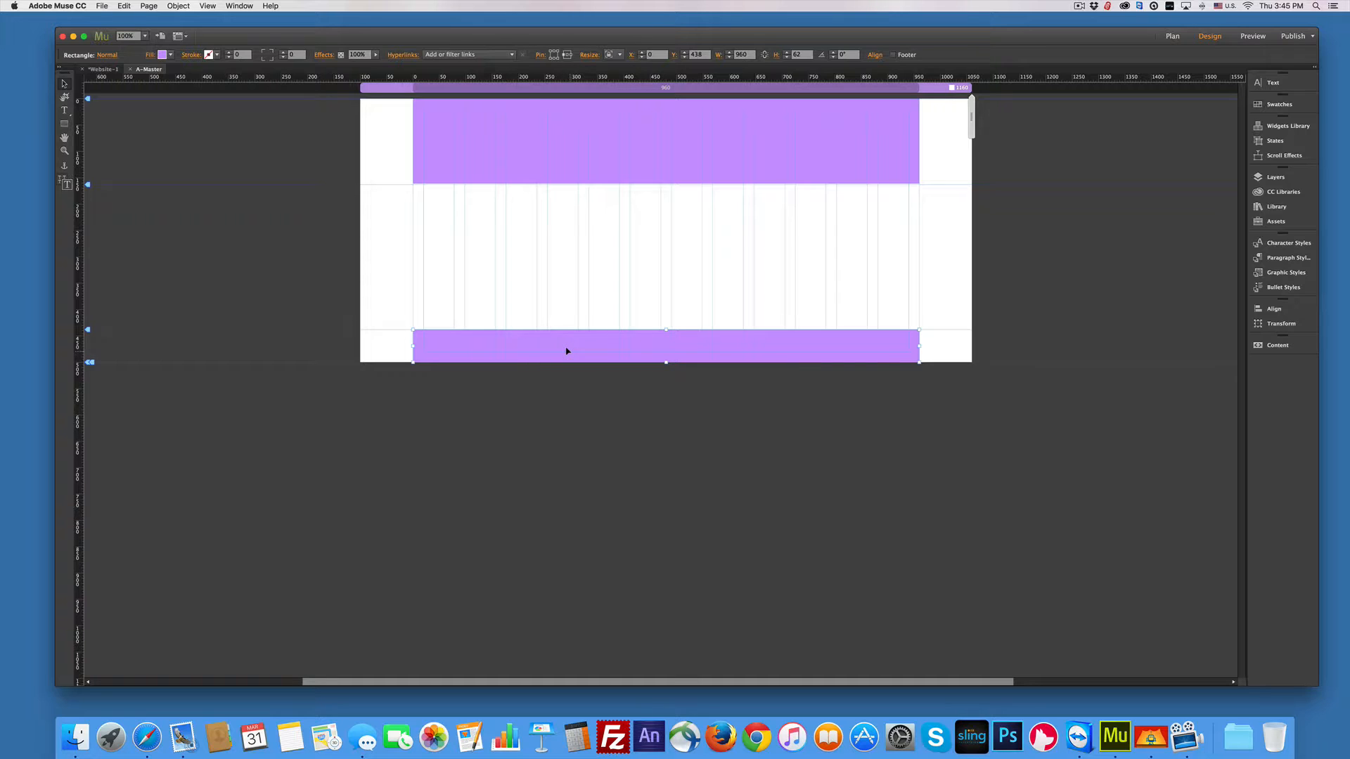
key("ctrl")
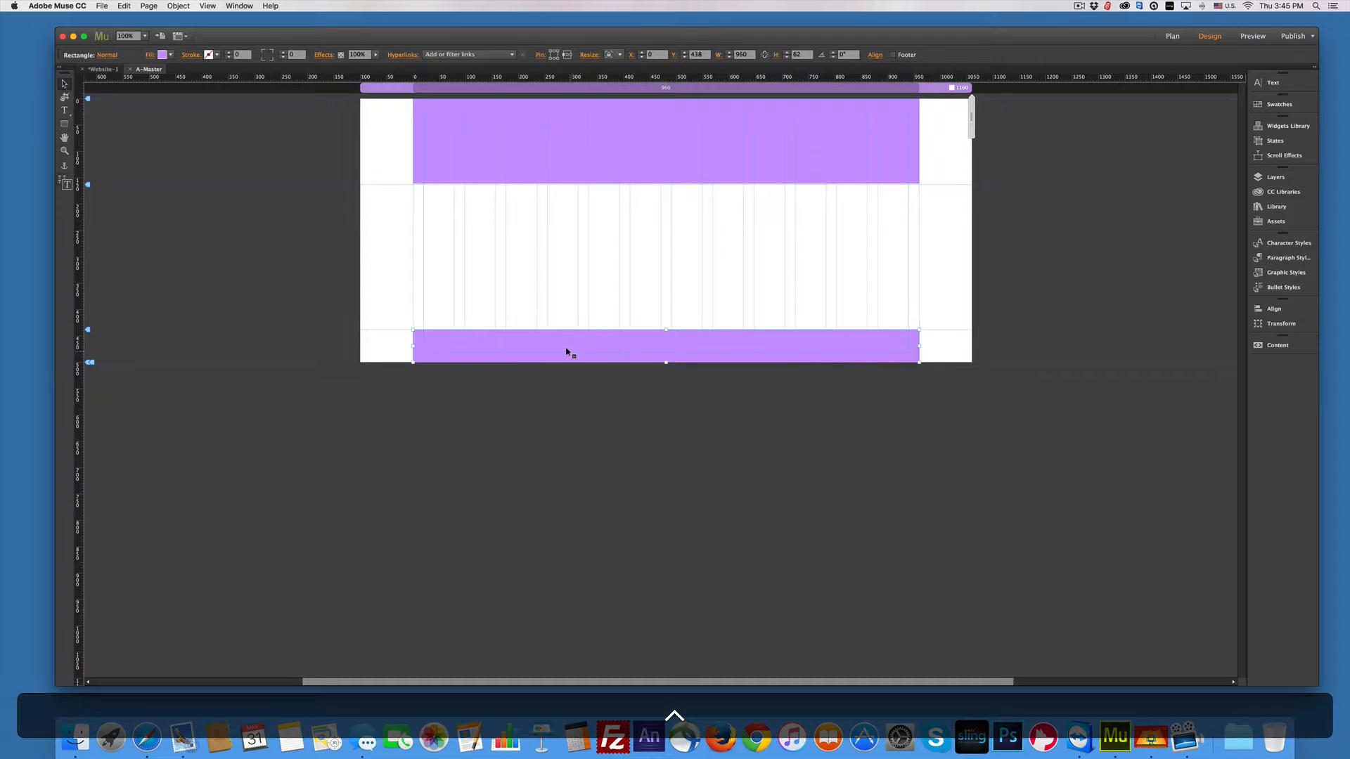
left_click(570, 353, "ctrl")
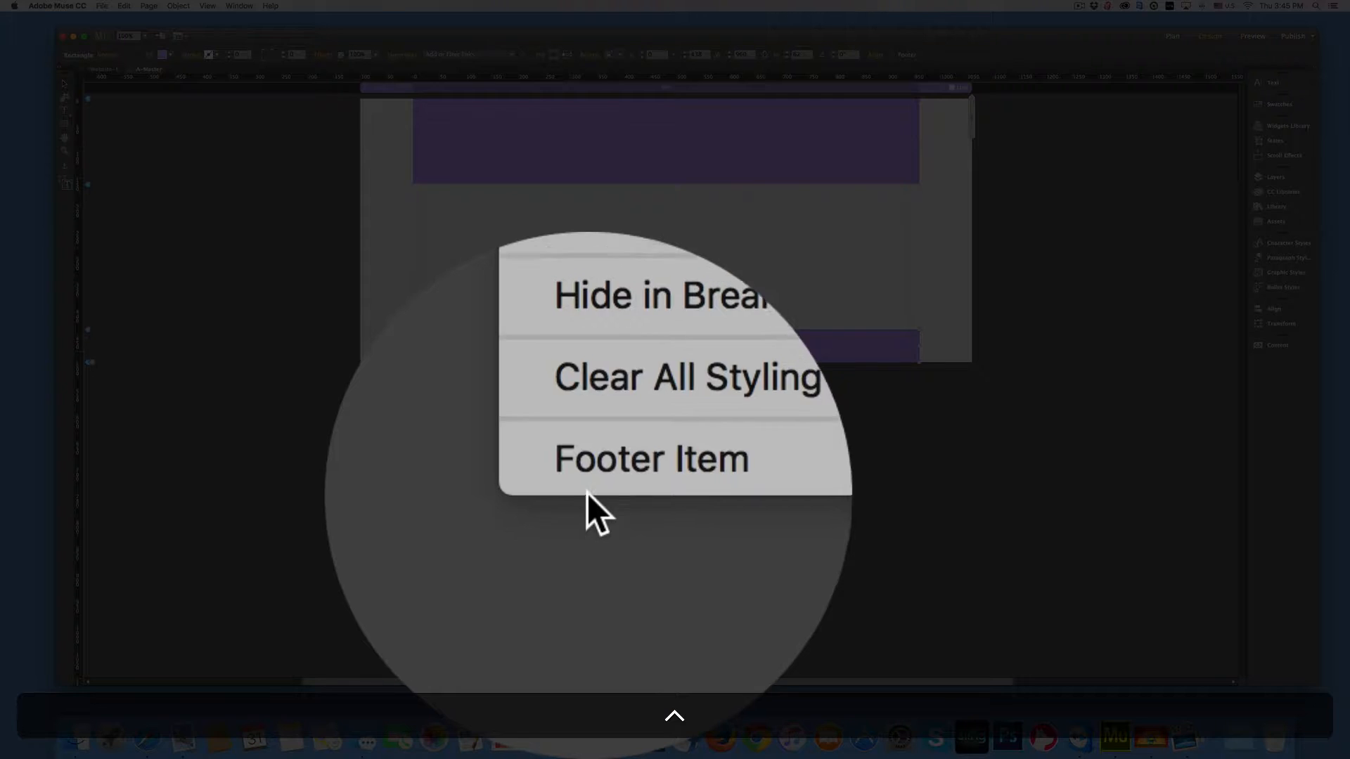
left_click(591, 519)
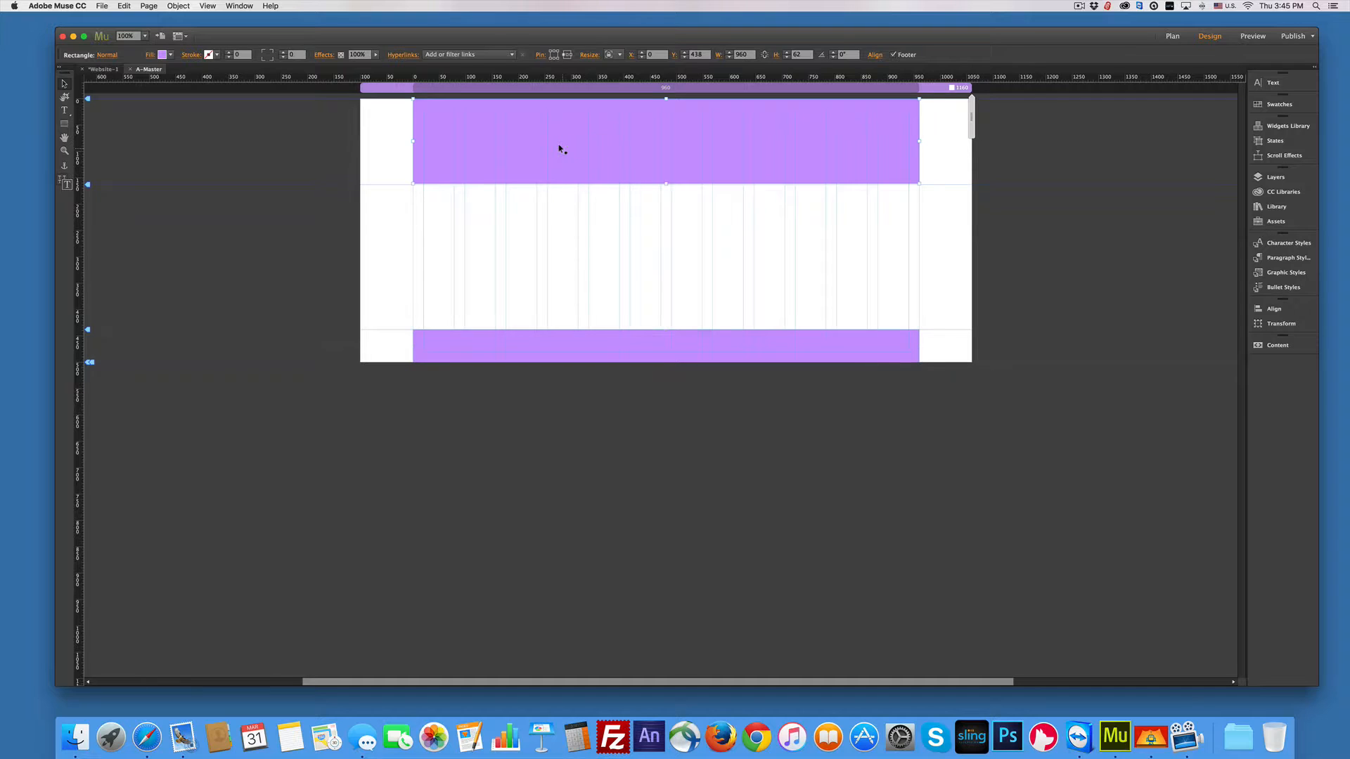
Step: Try a vertical gradient on the header fill with focal point 66% then 50%, then revert to solid
left_click(560, 148)
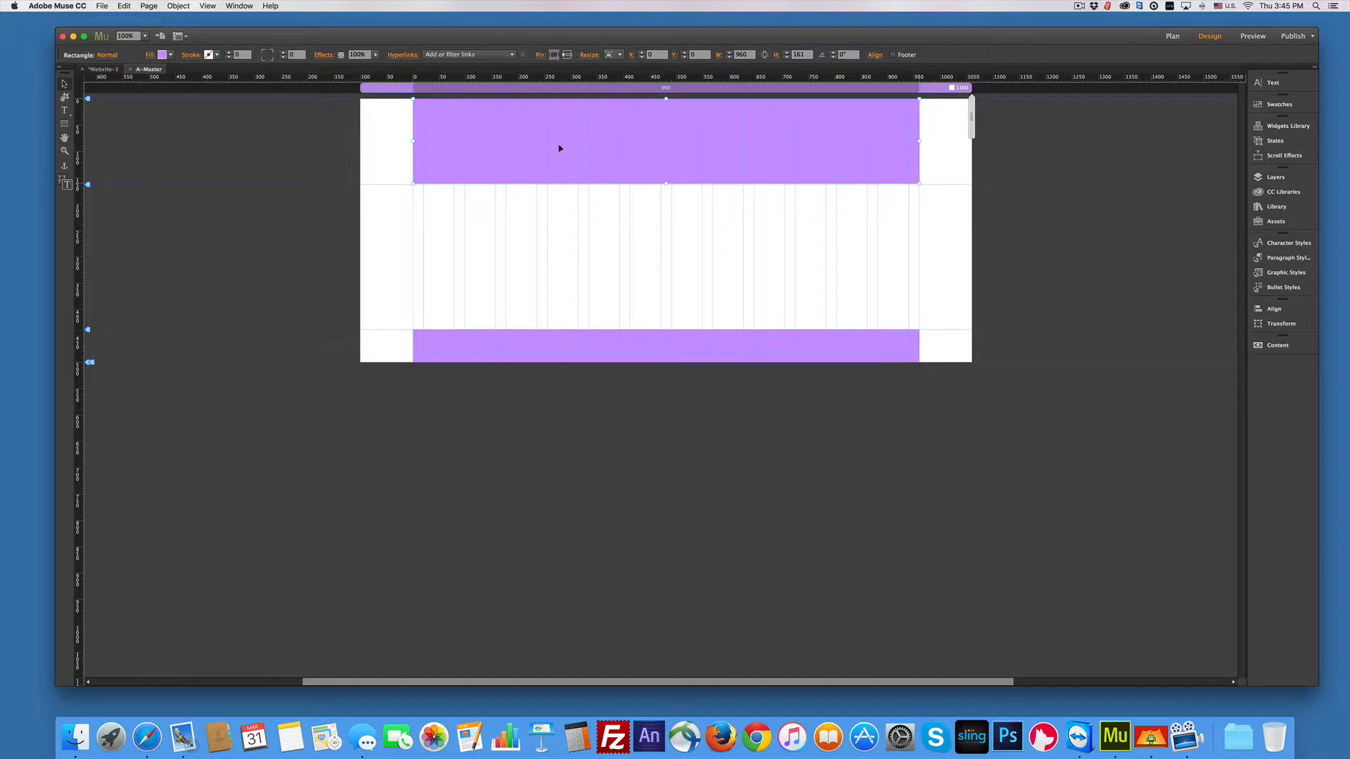
left_click(145, 55)
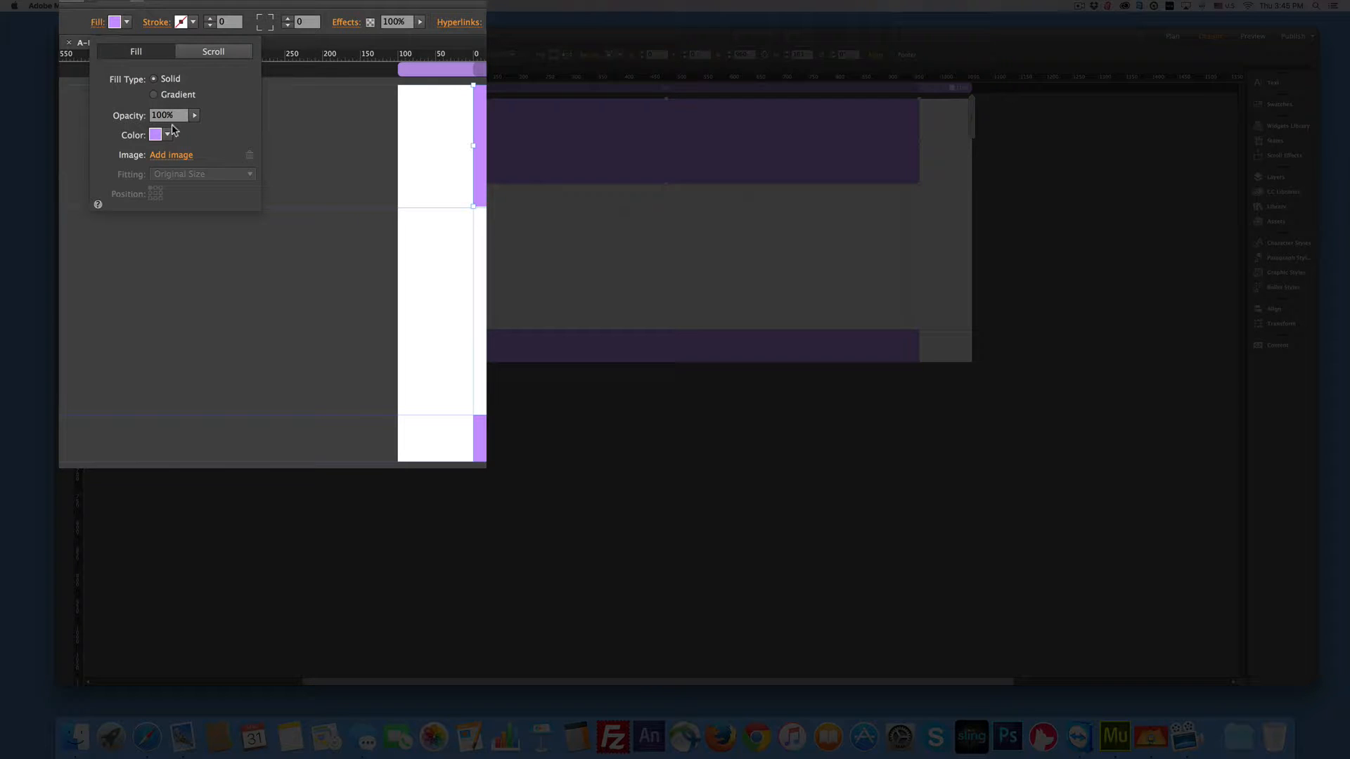
left_click(153, 95)
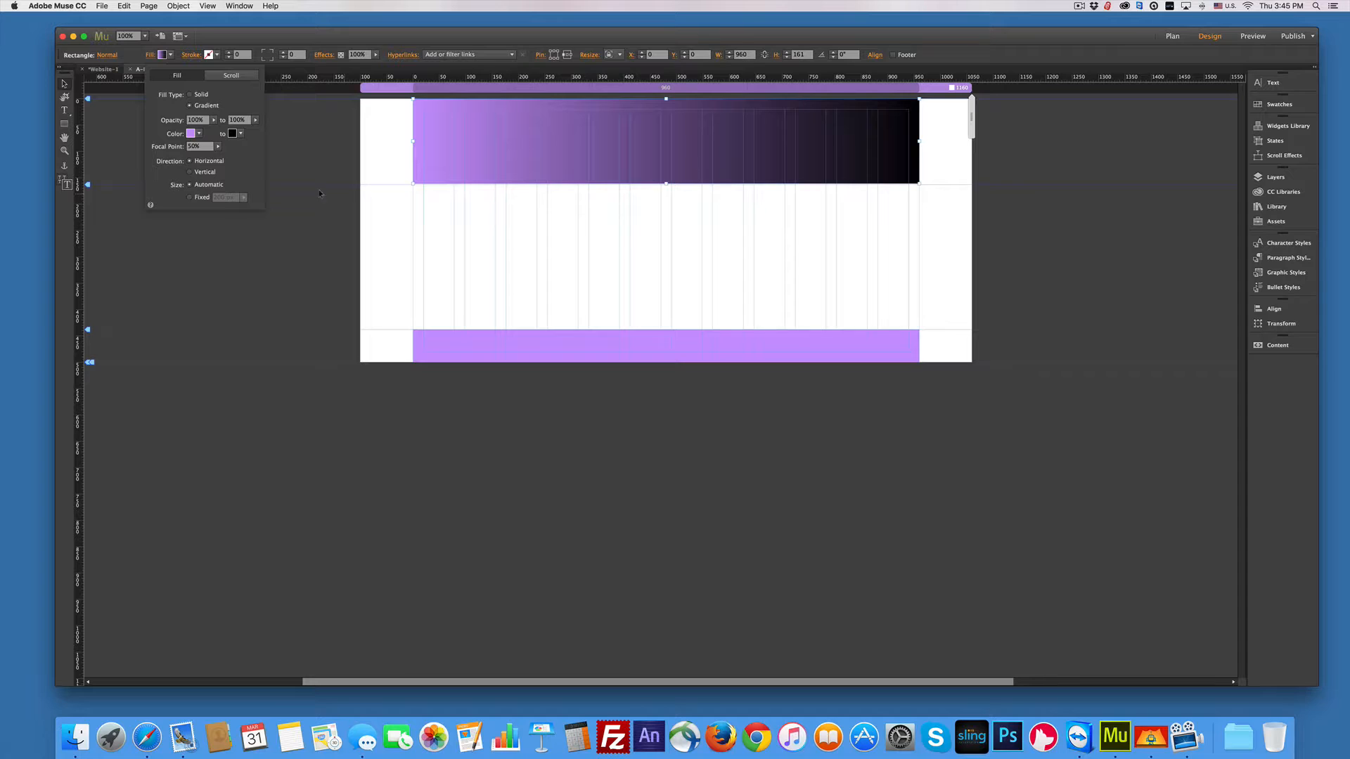
left_click(190, 173)
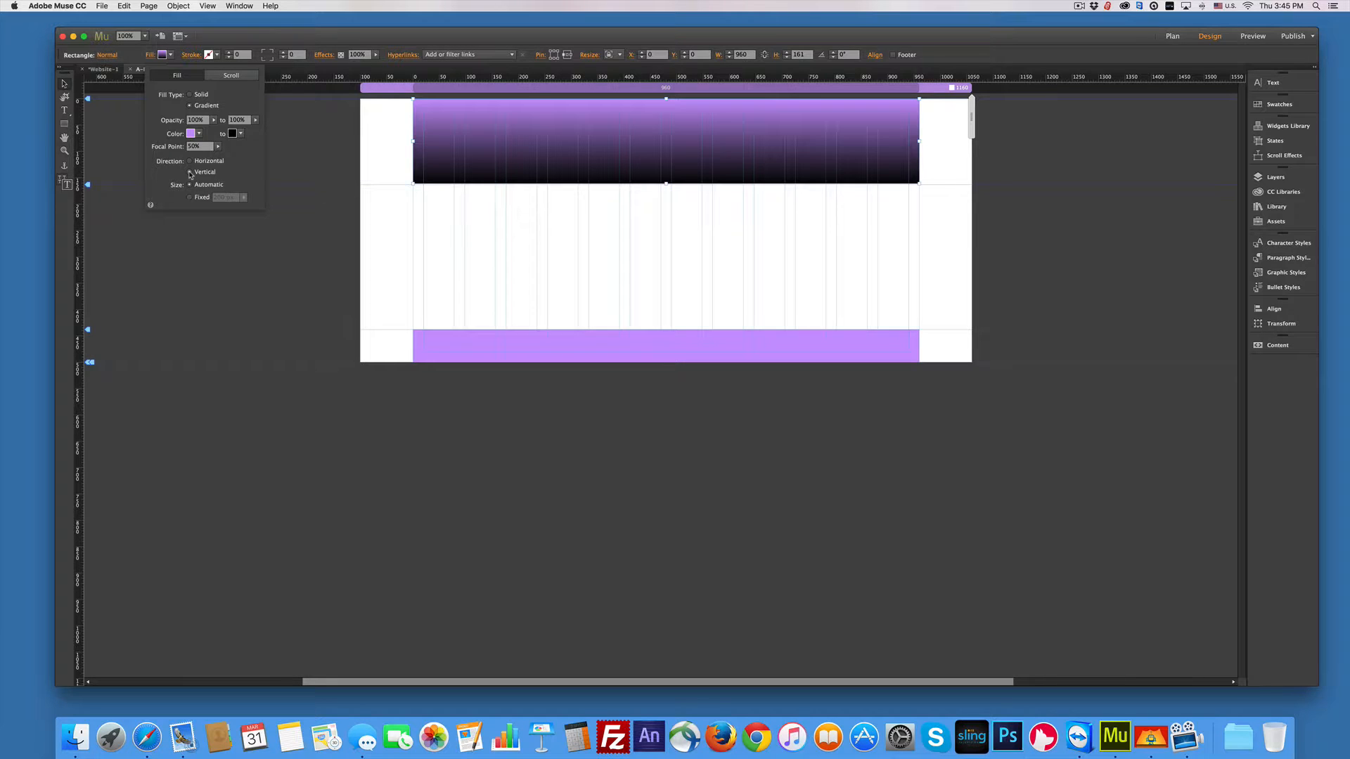
left_click(218, 148)
mouse_move(200, 158)
left_mouse_down()
mouse_move(221, 158)
mouse_move(183, 158)
mouse_move(199, 159)
mouse_move(191, 150)
left_mouse_up()
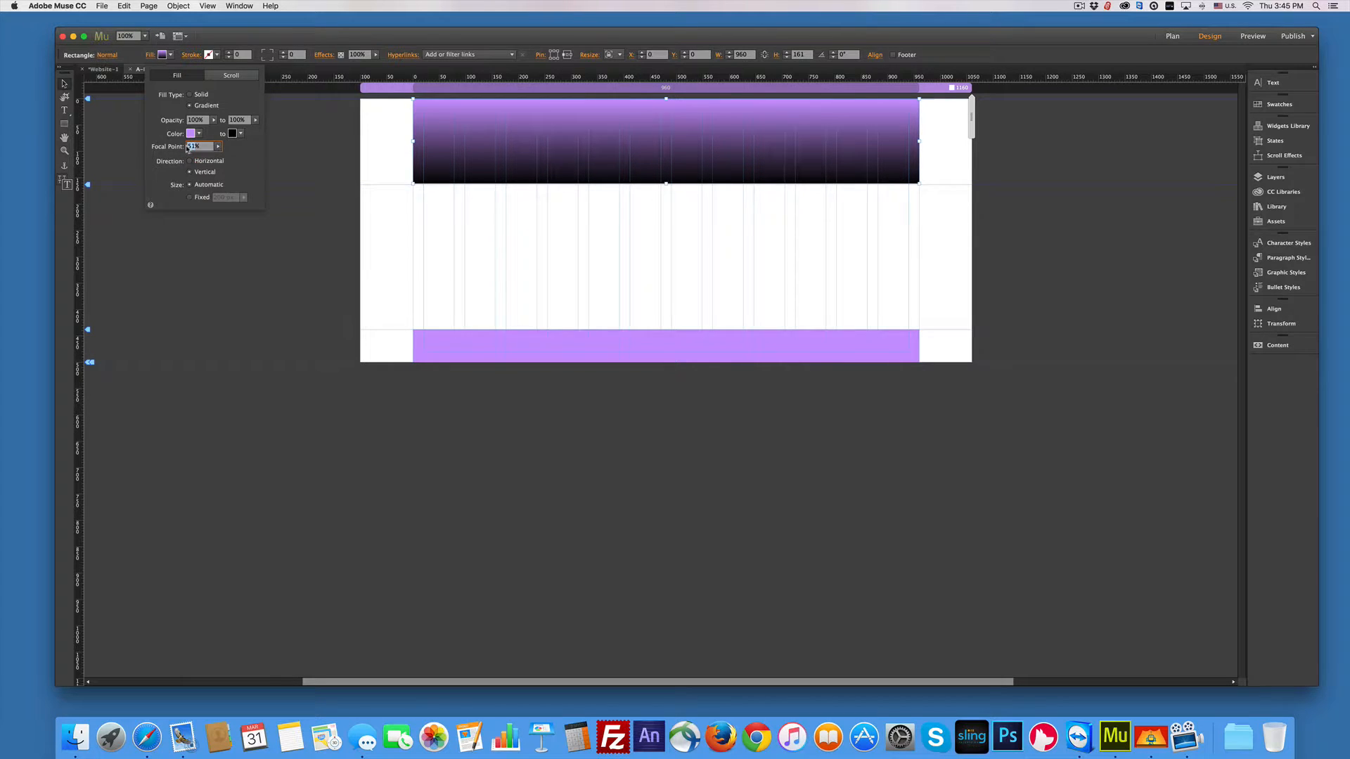
type("50")
key("Return")
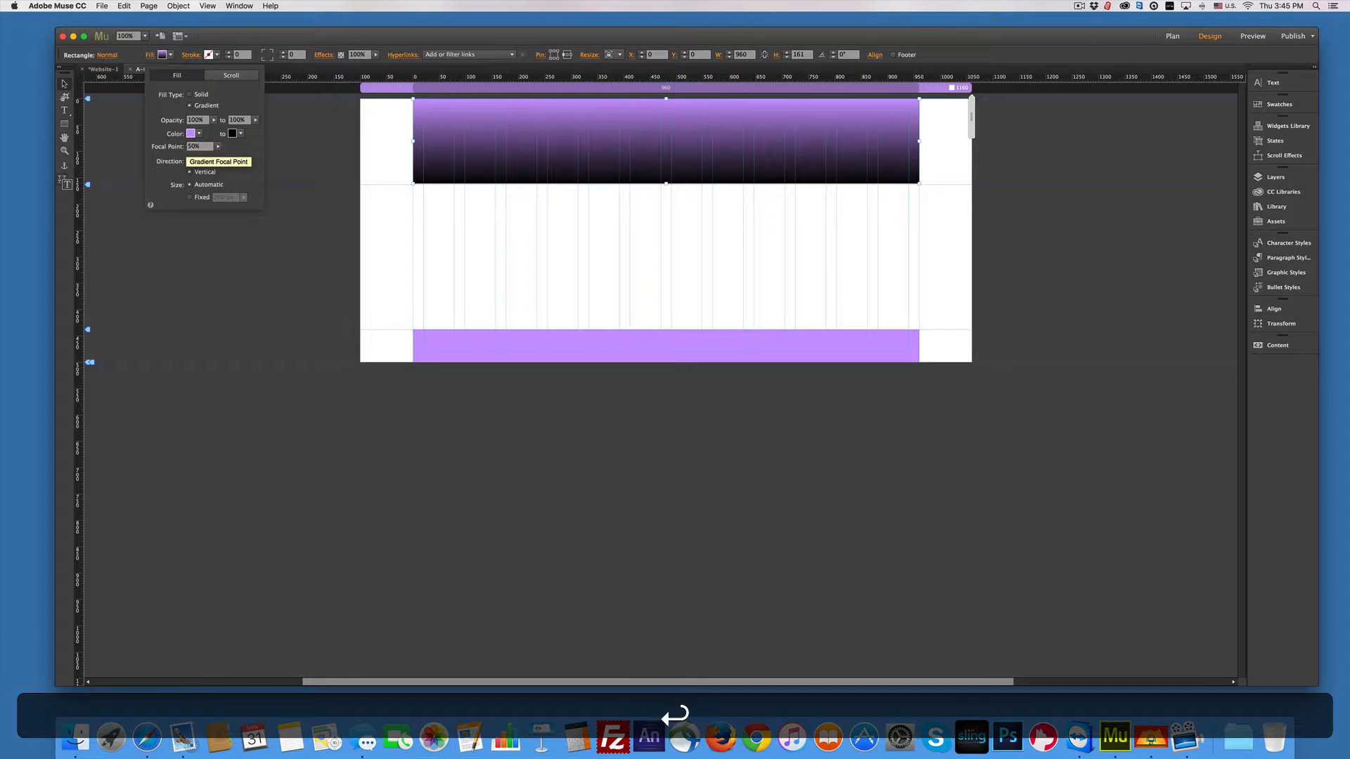
left_click(188, 96)
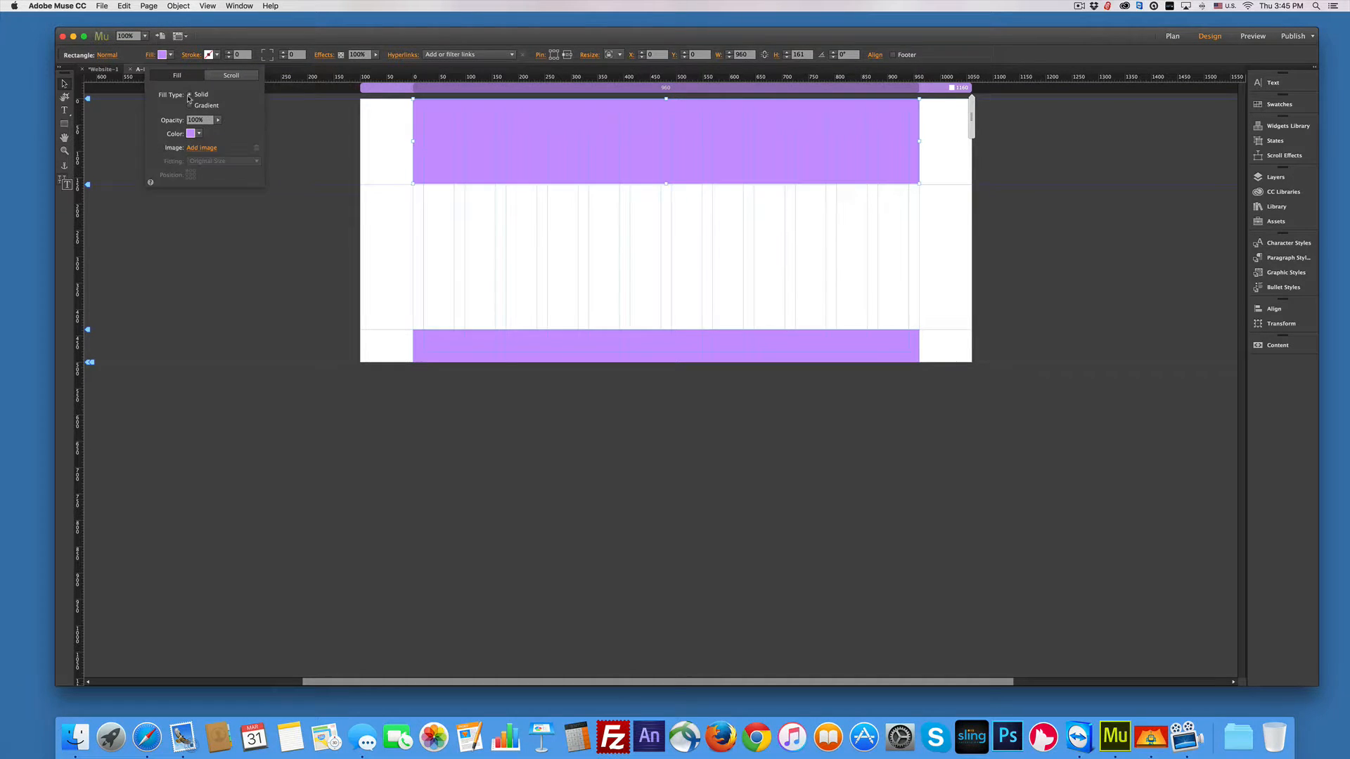
Step: Place cactushills.jpg as the header's background image, set to Scale To Fill
left_click(203, 149)
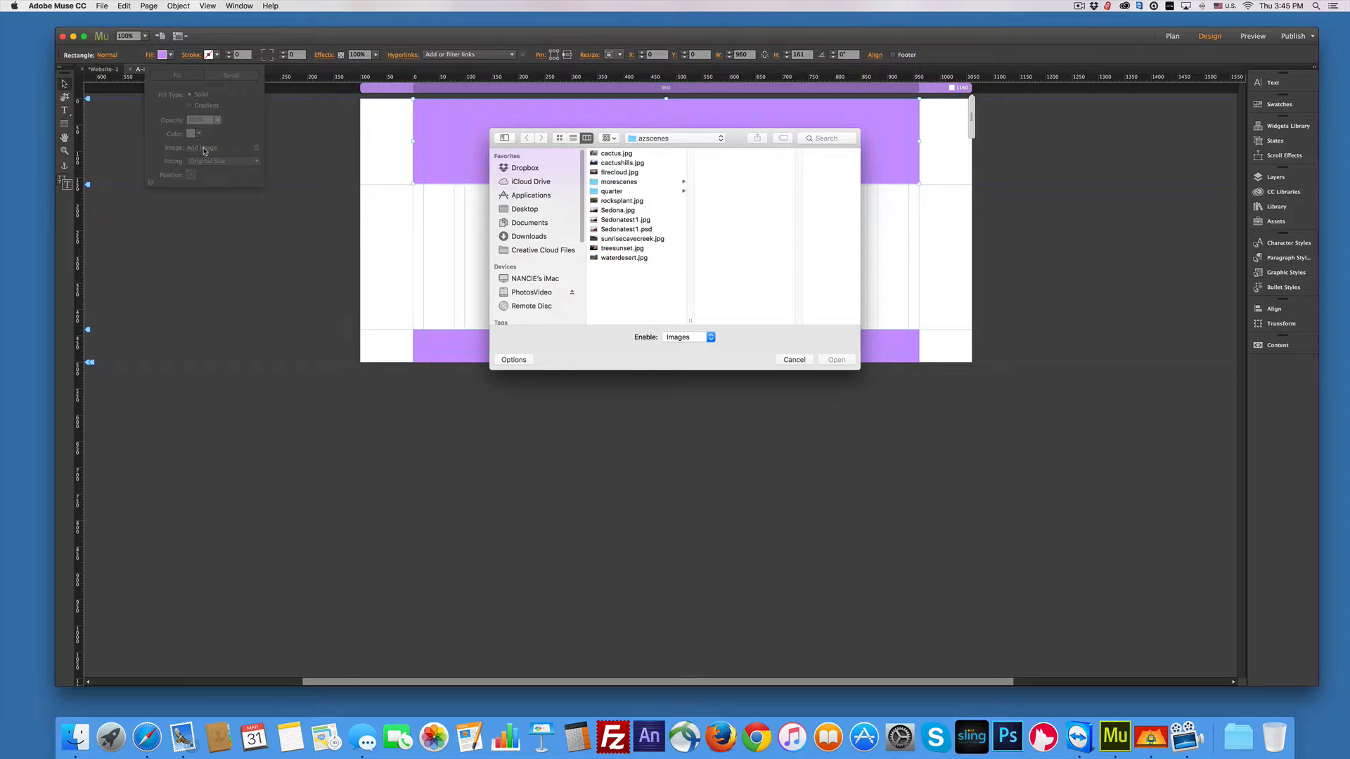
left_click(622, 162)
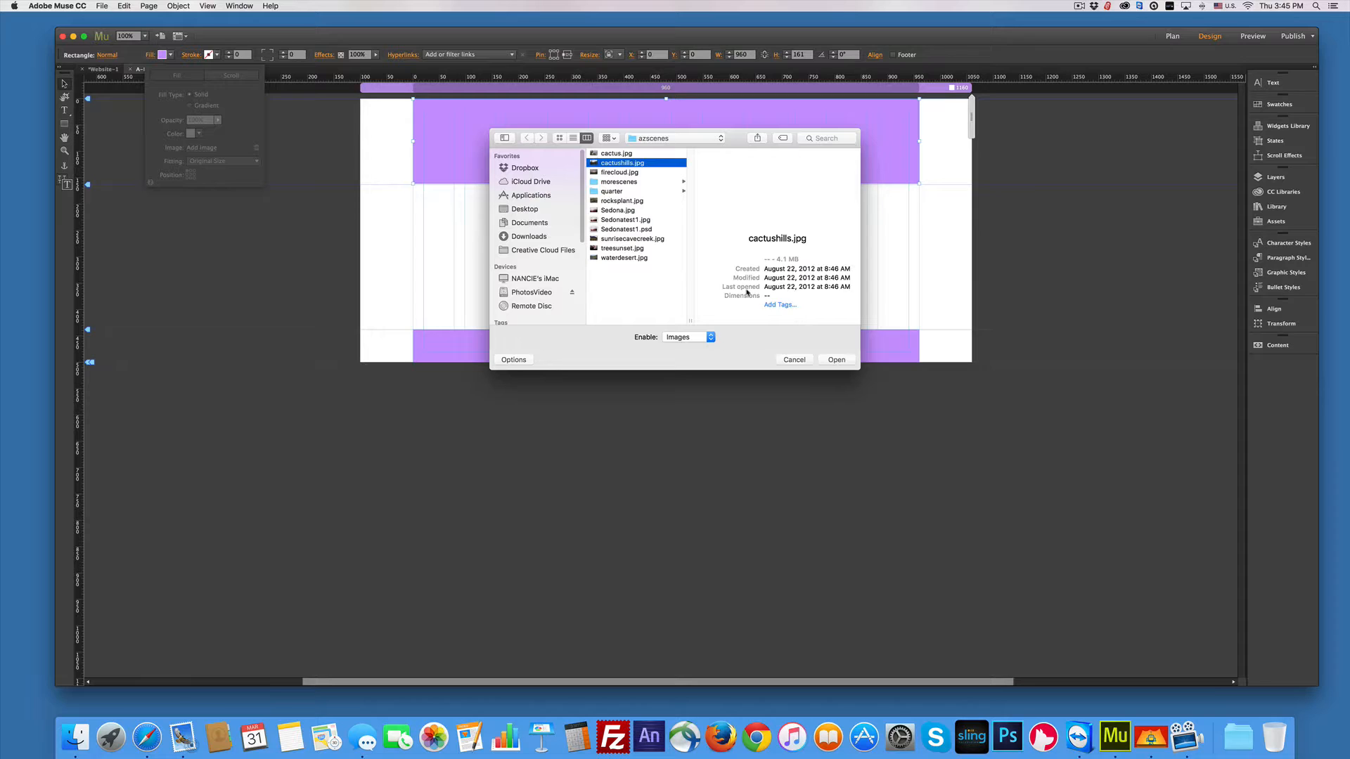
left_click(835, 360)
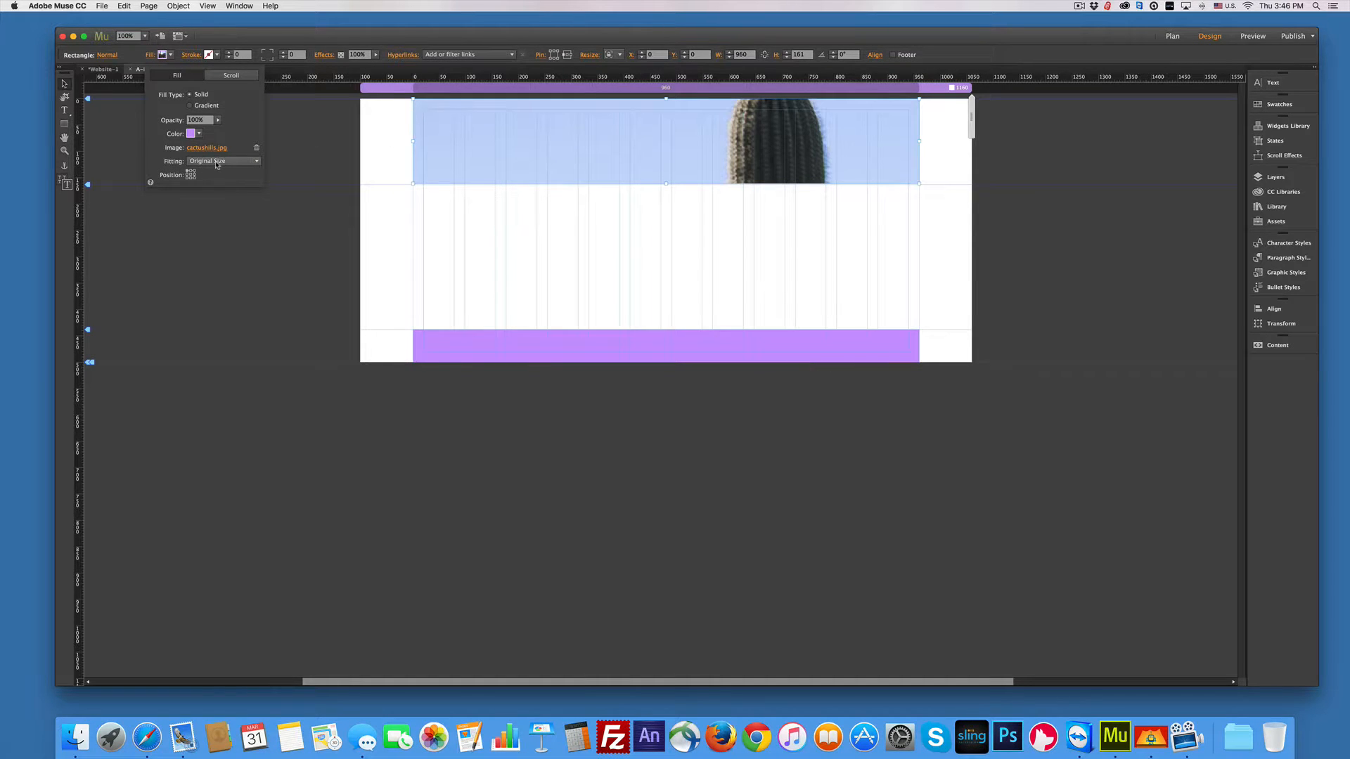
left_click(217, 163)
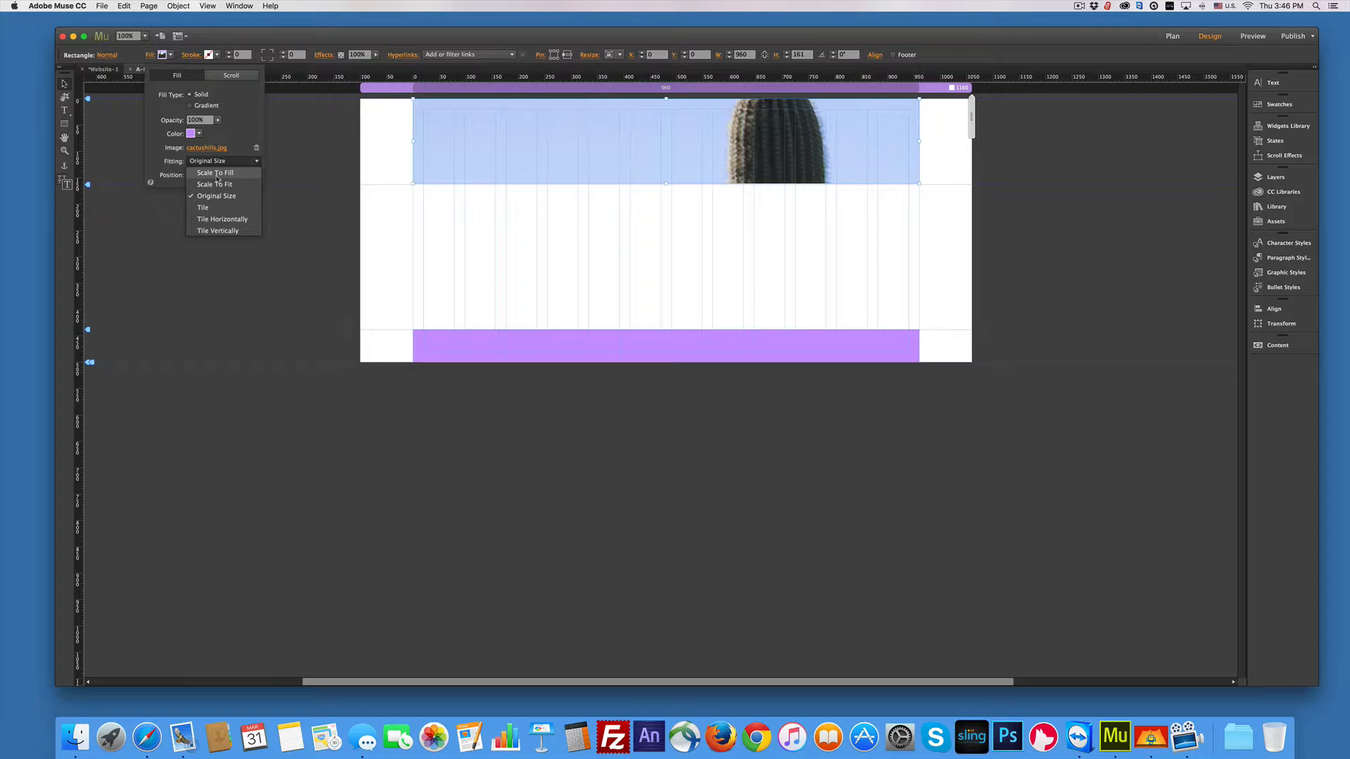
left_click(216, 173)
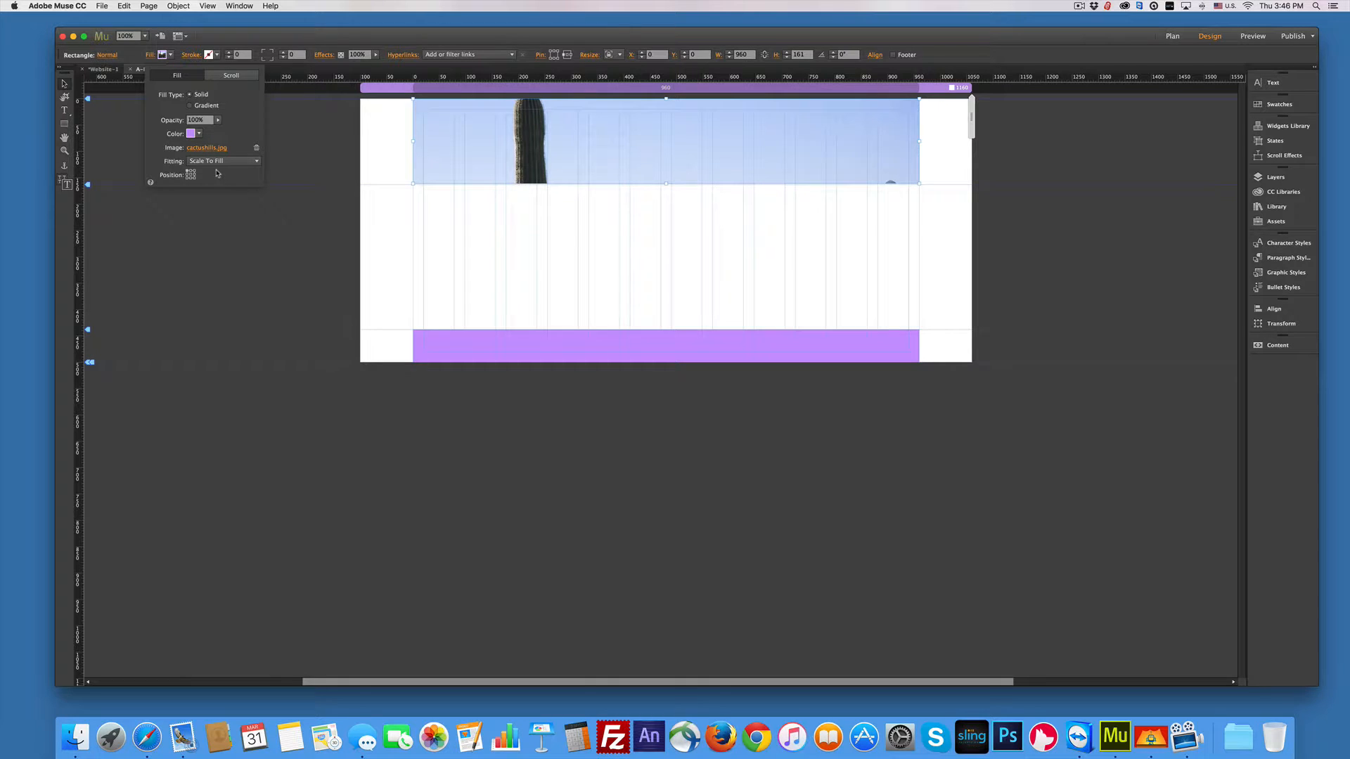
Step: Switch the cactus image to Scale To Fit and try centre, right and left positions
left_click(219, 166)
left_click(216, 184)
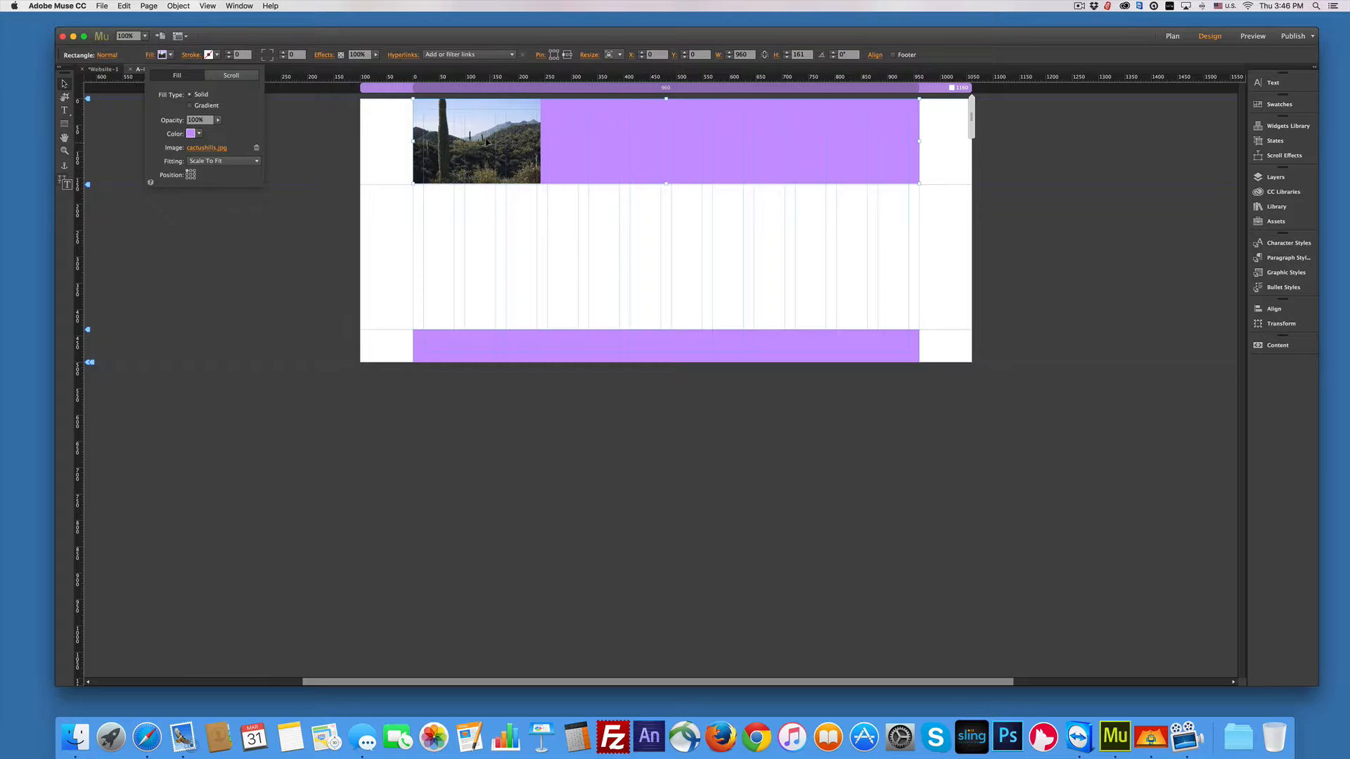
left_click(190, 175)
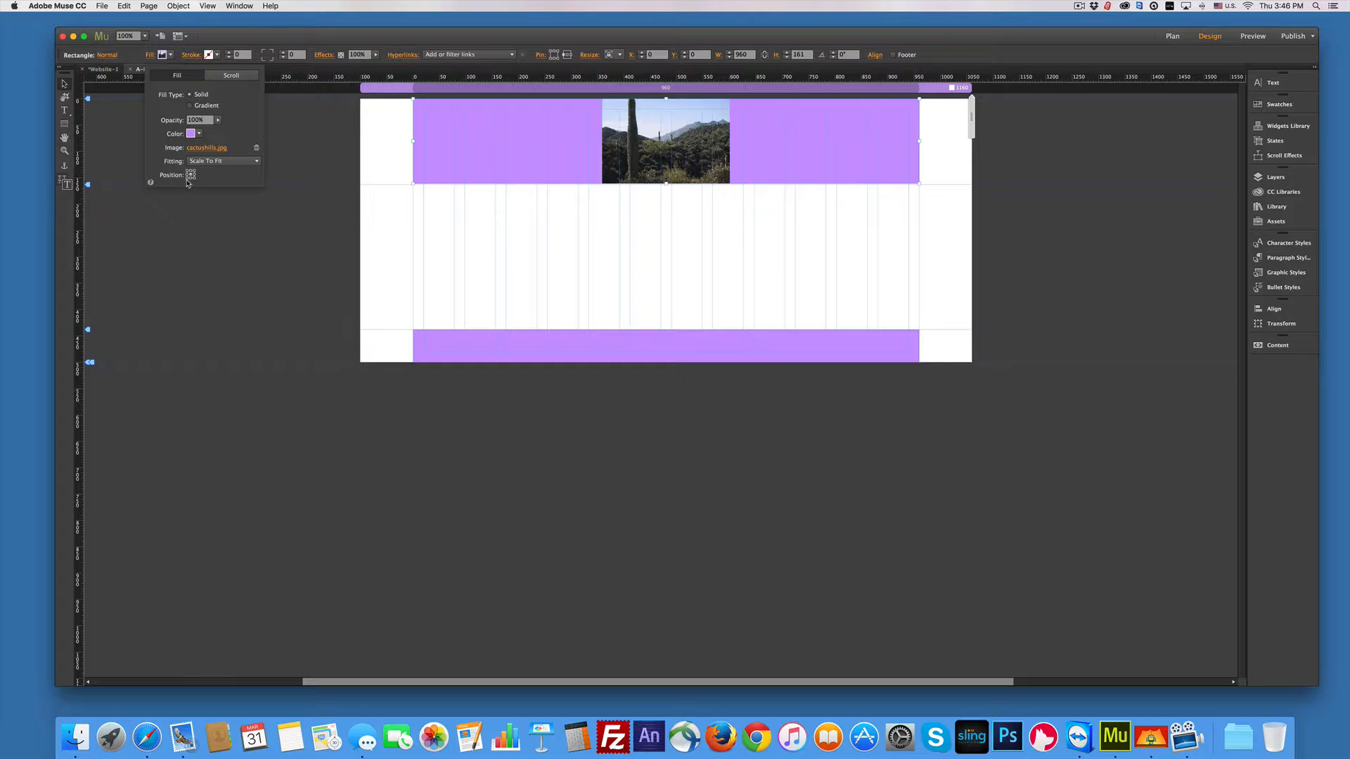
left_click(194, 175)
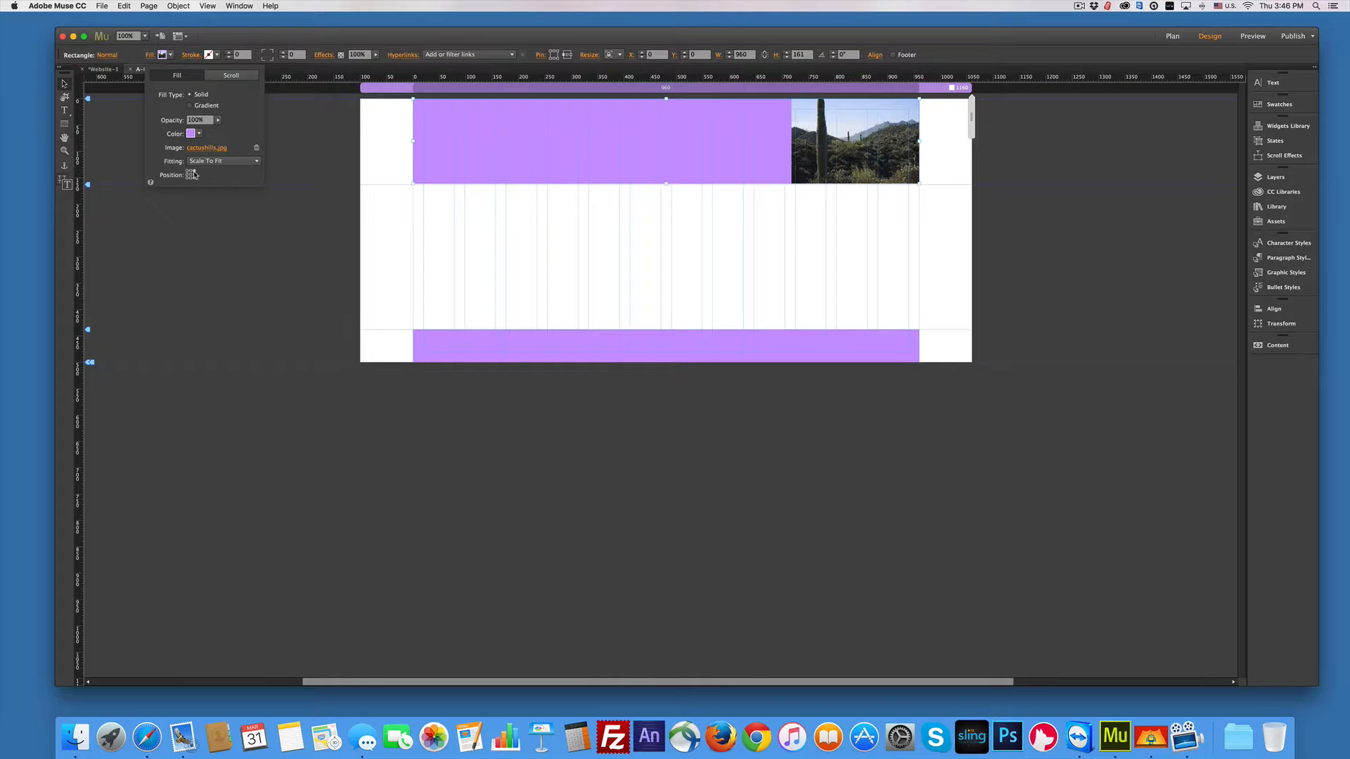
left_click(189, 175)
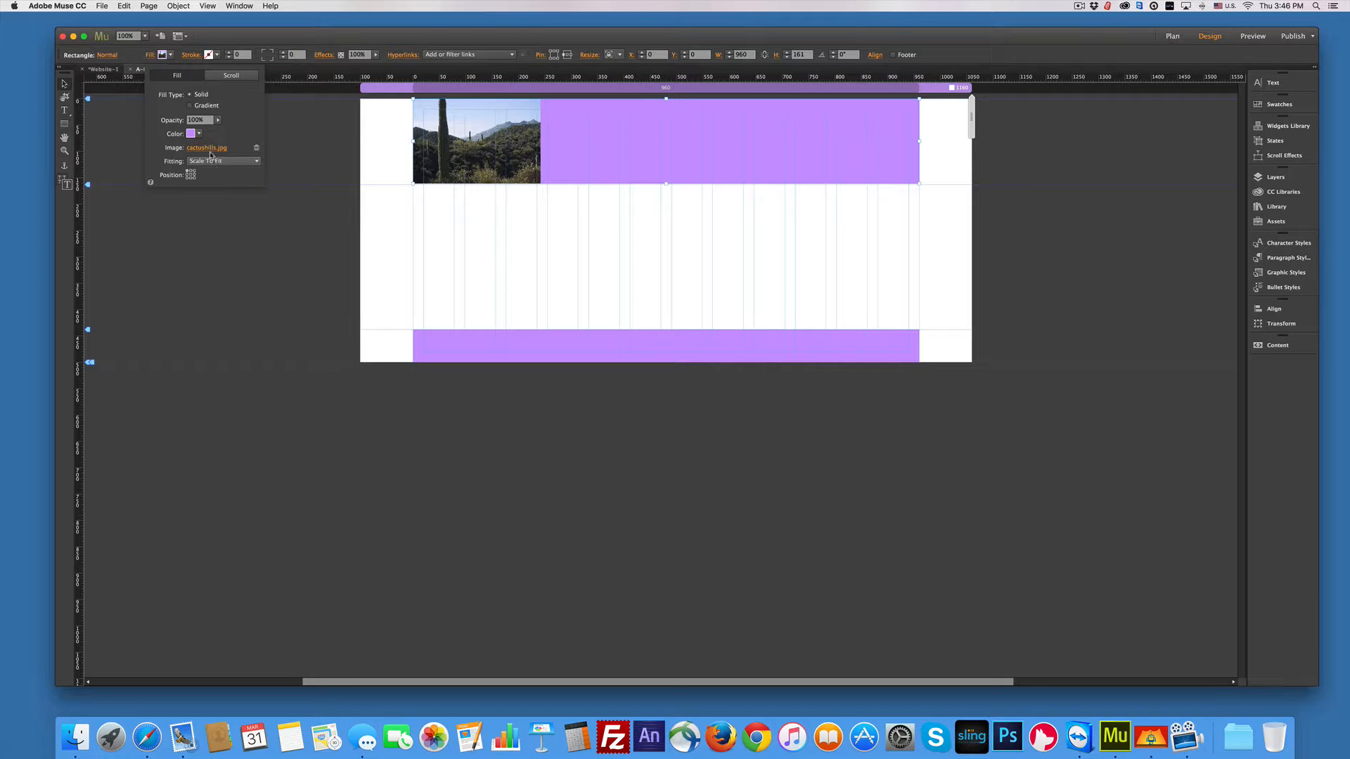
Step: Remove the cactus background image from the header fill
left_click(454, 146)
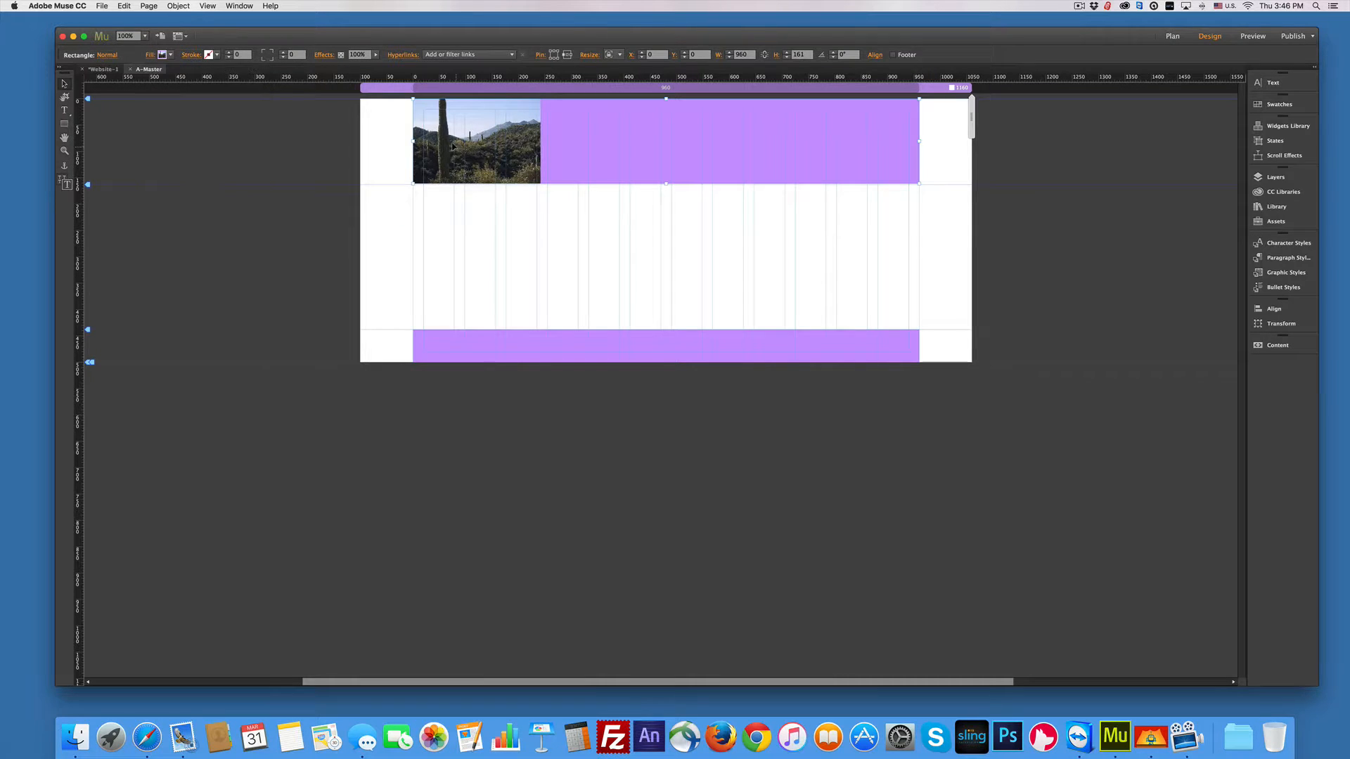
left_click(162, 54)
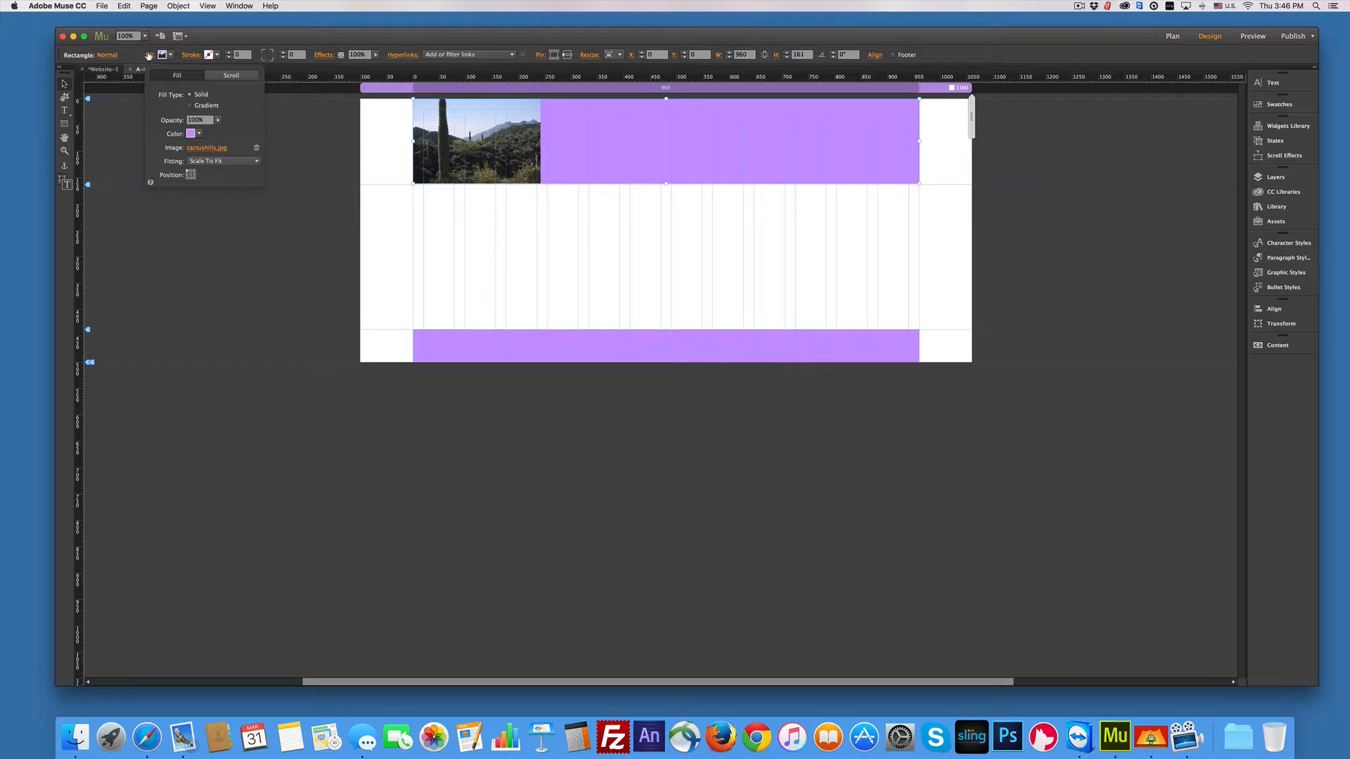
left_click(256, 148)
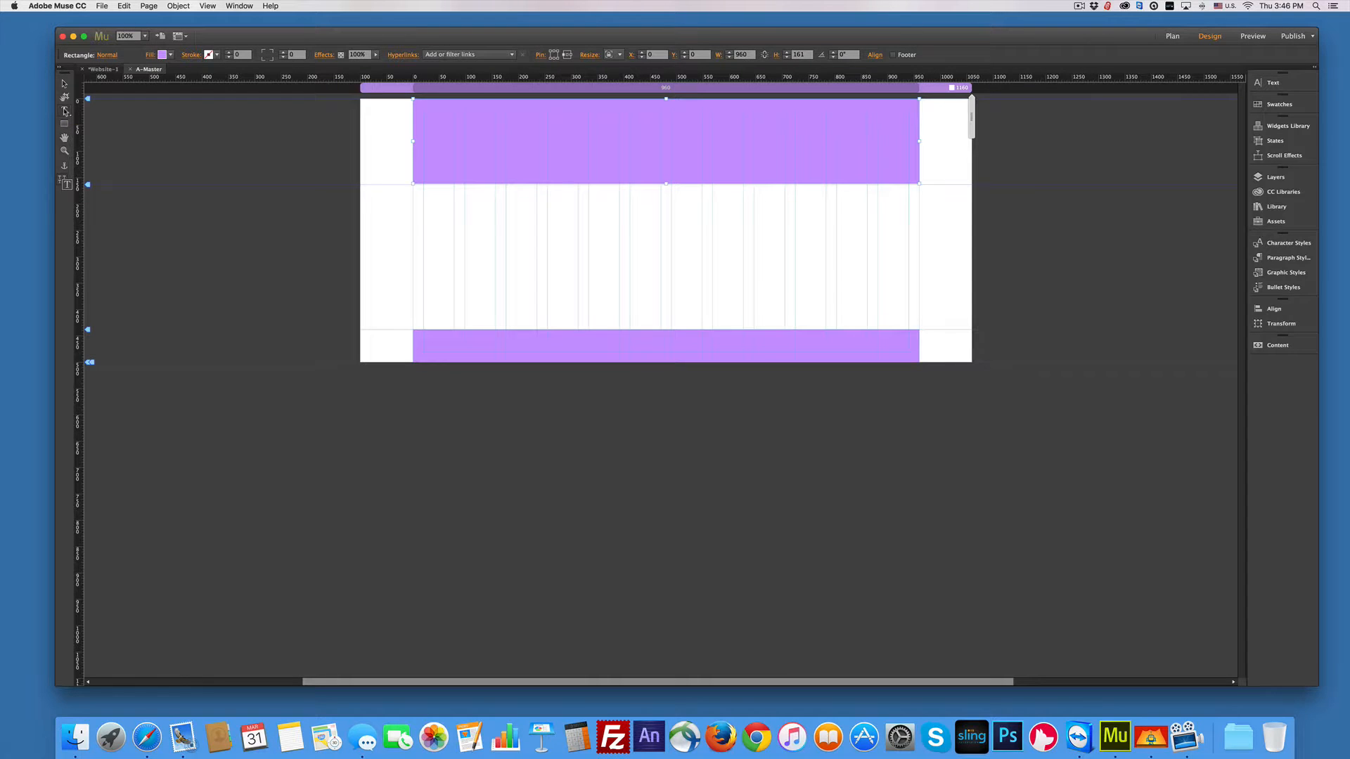
Step: Add a text frame across the purple header reading 'This is my website'
left_click(65, 110)
left_click_drag(423, 109, 908, 138)
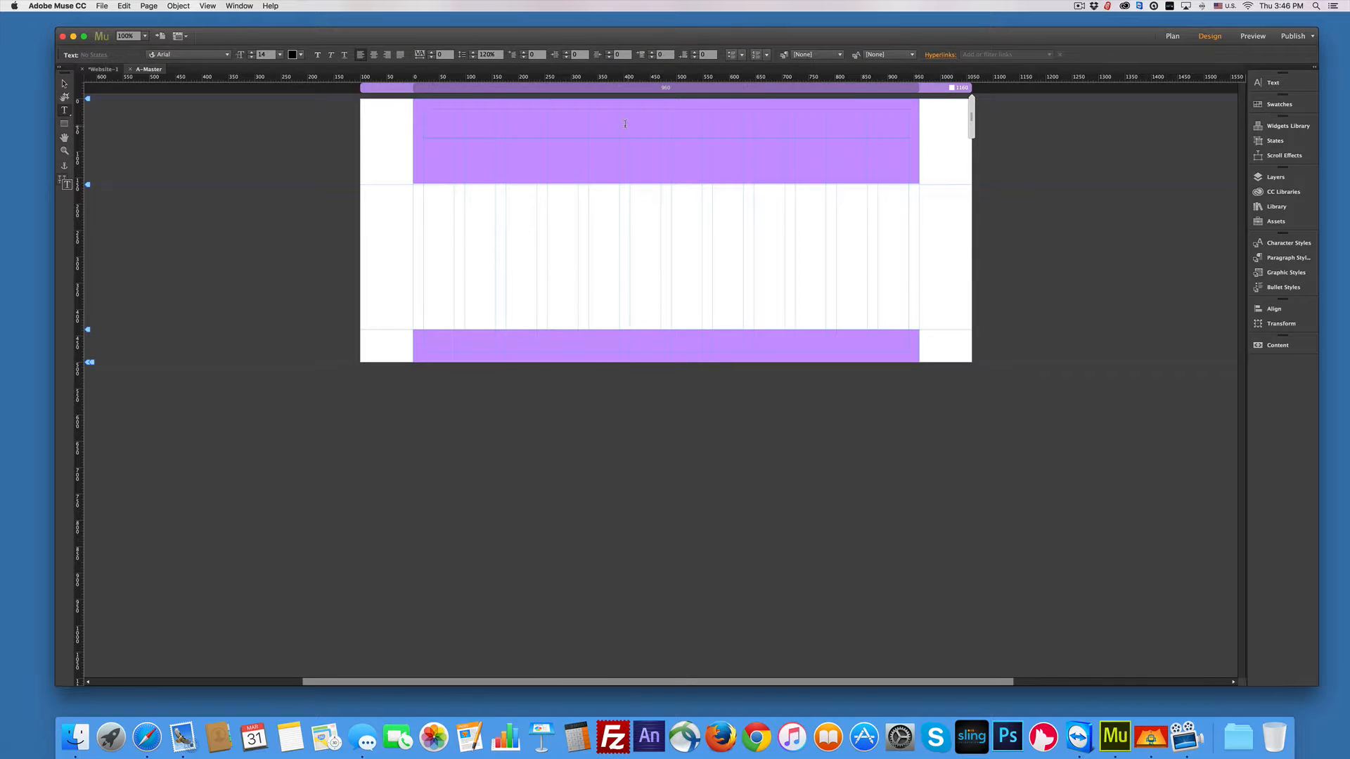
type("This is my")
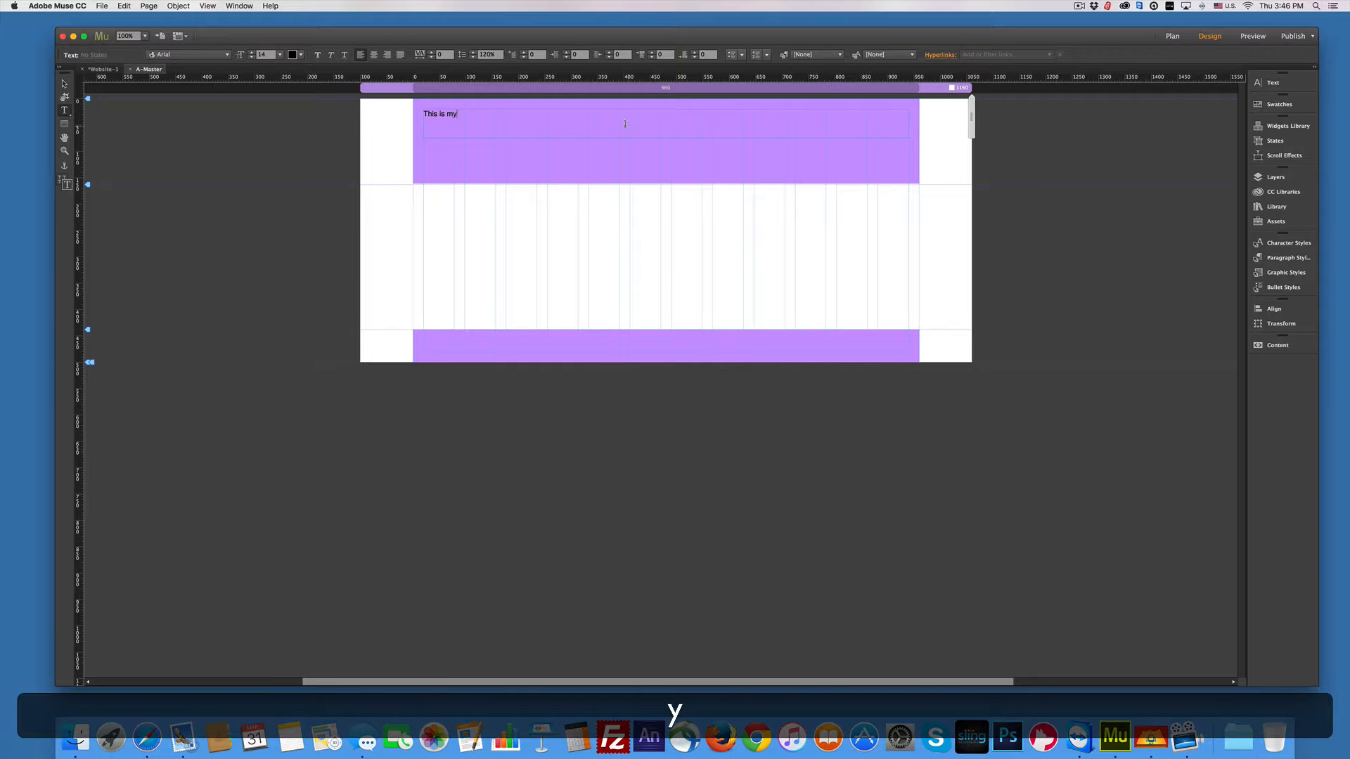
type(" website")
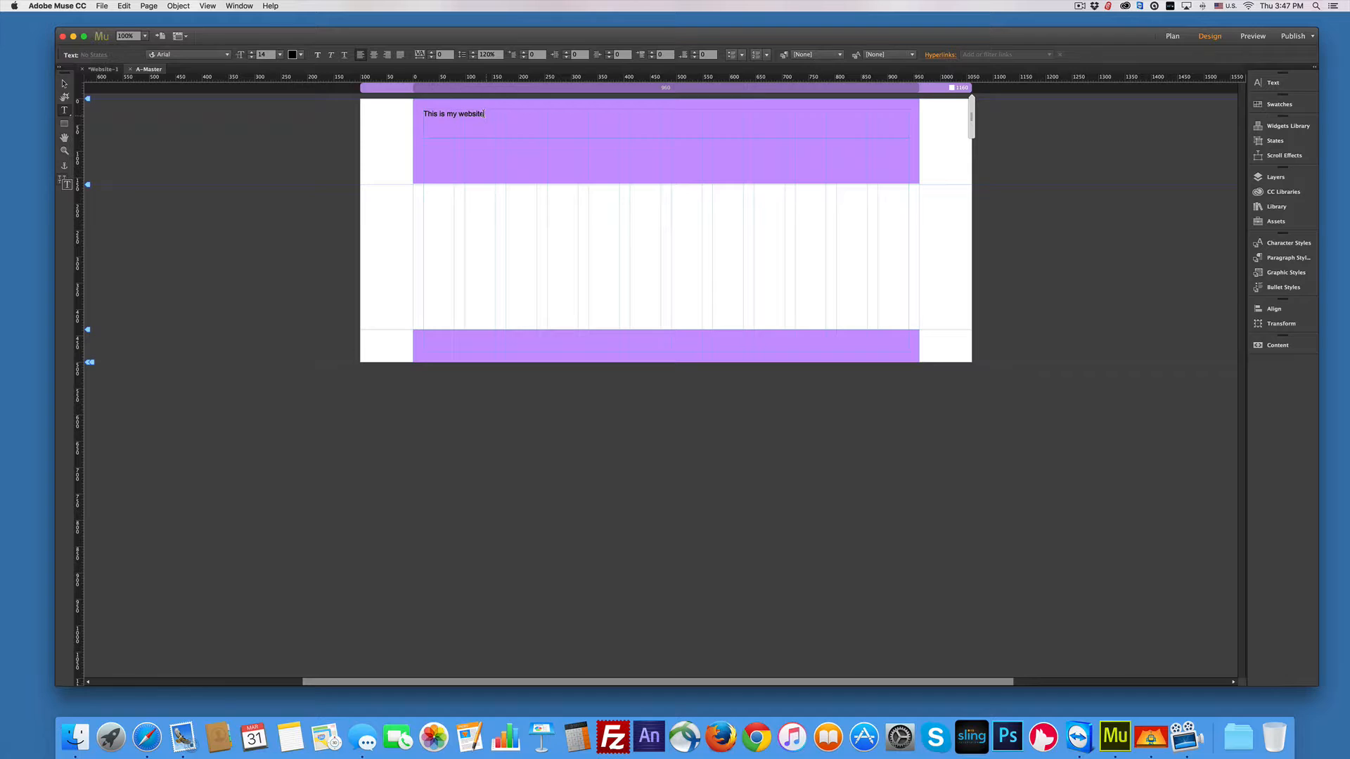
Step: Set the heading to font size 60 and centre it in its frame
left_click_drag(484, 114, 417, 111)
left_click(279, 56)
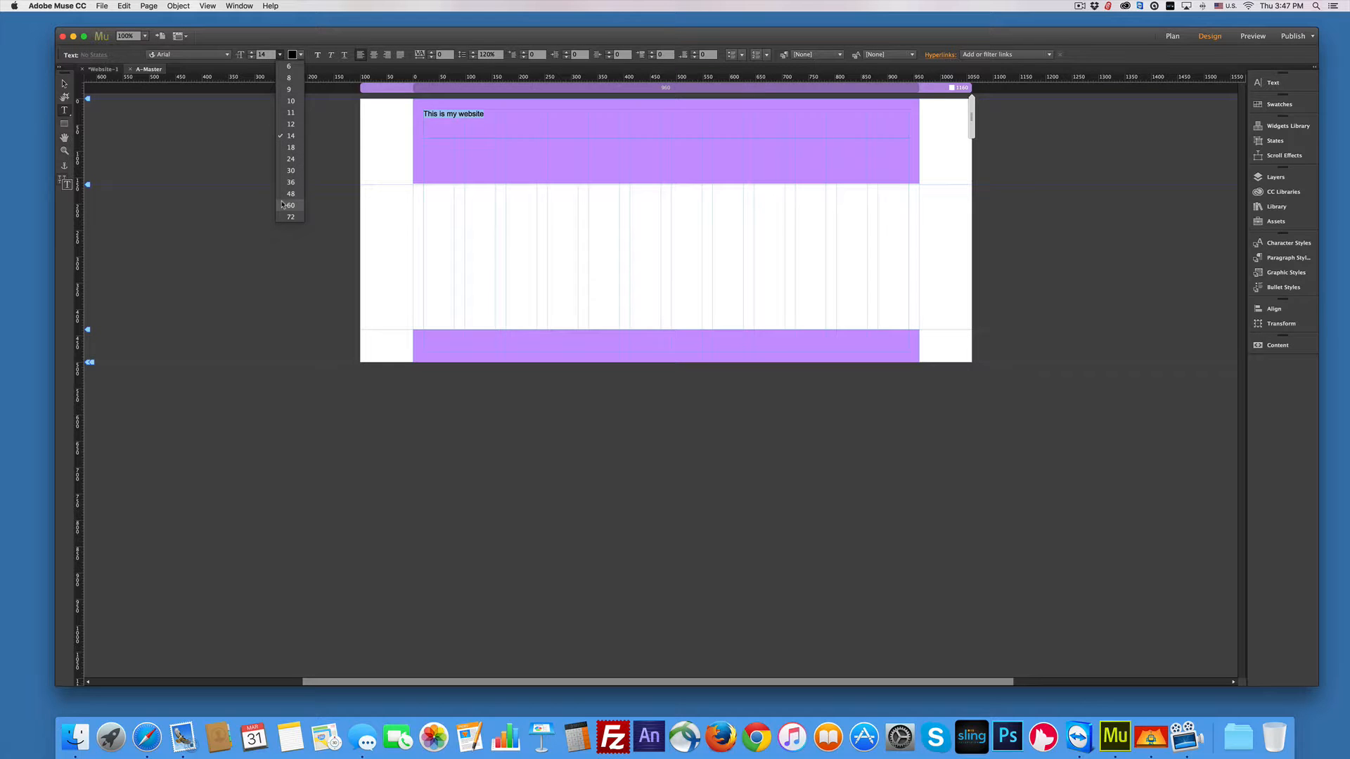
left_click(288, 205)
left_click(279, 56)
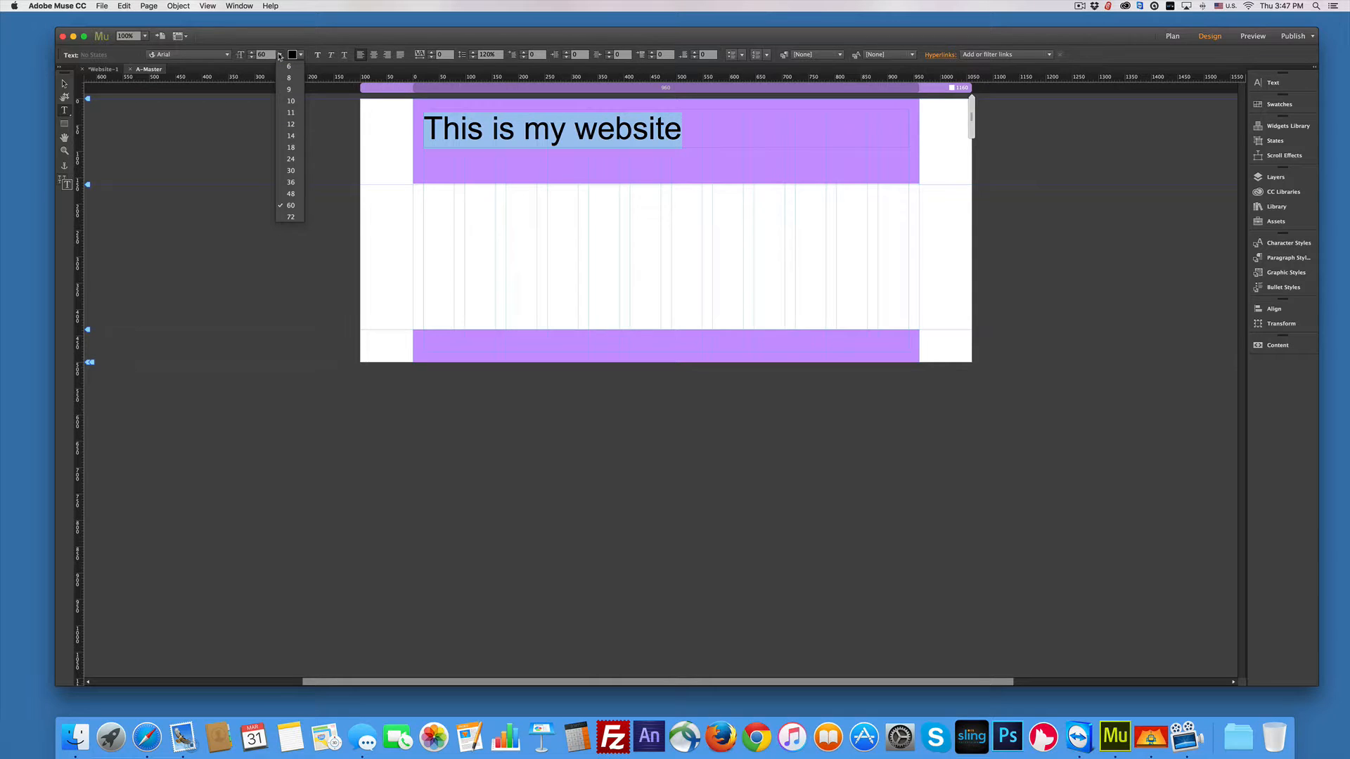
left_click(375, 59)
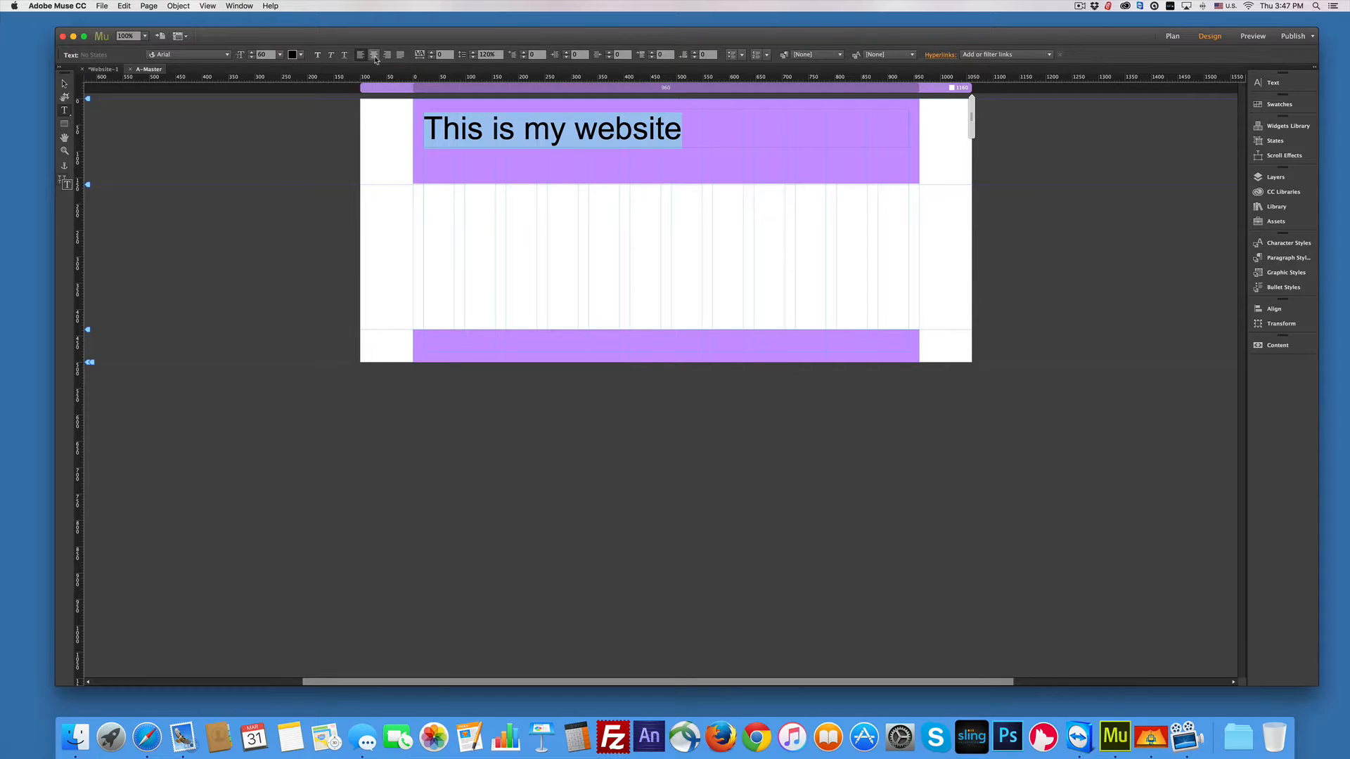
left_click(375, 56)
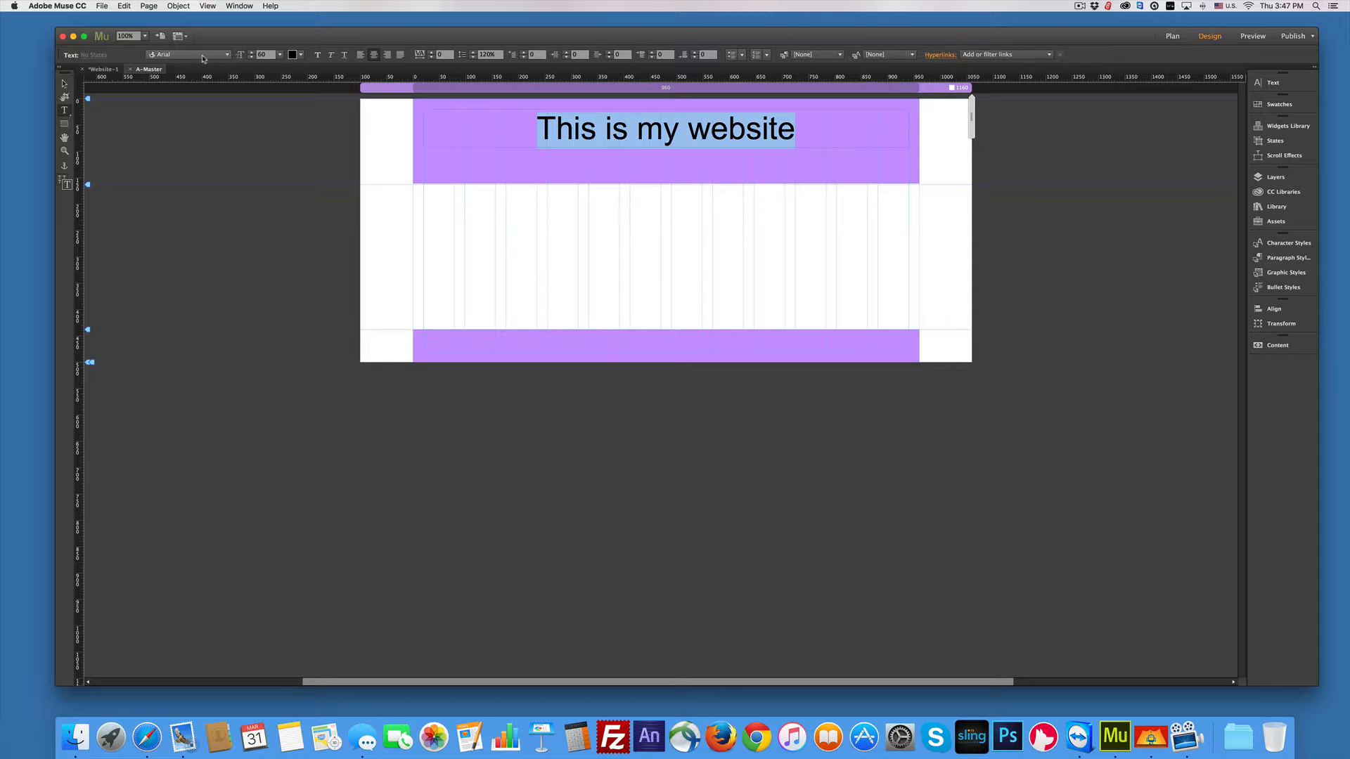
Step: Browse the font list for a heading typeface
left_click(227, 55)
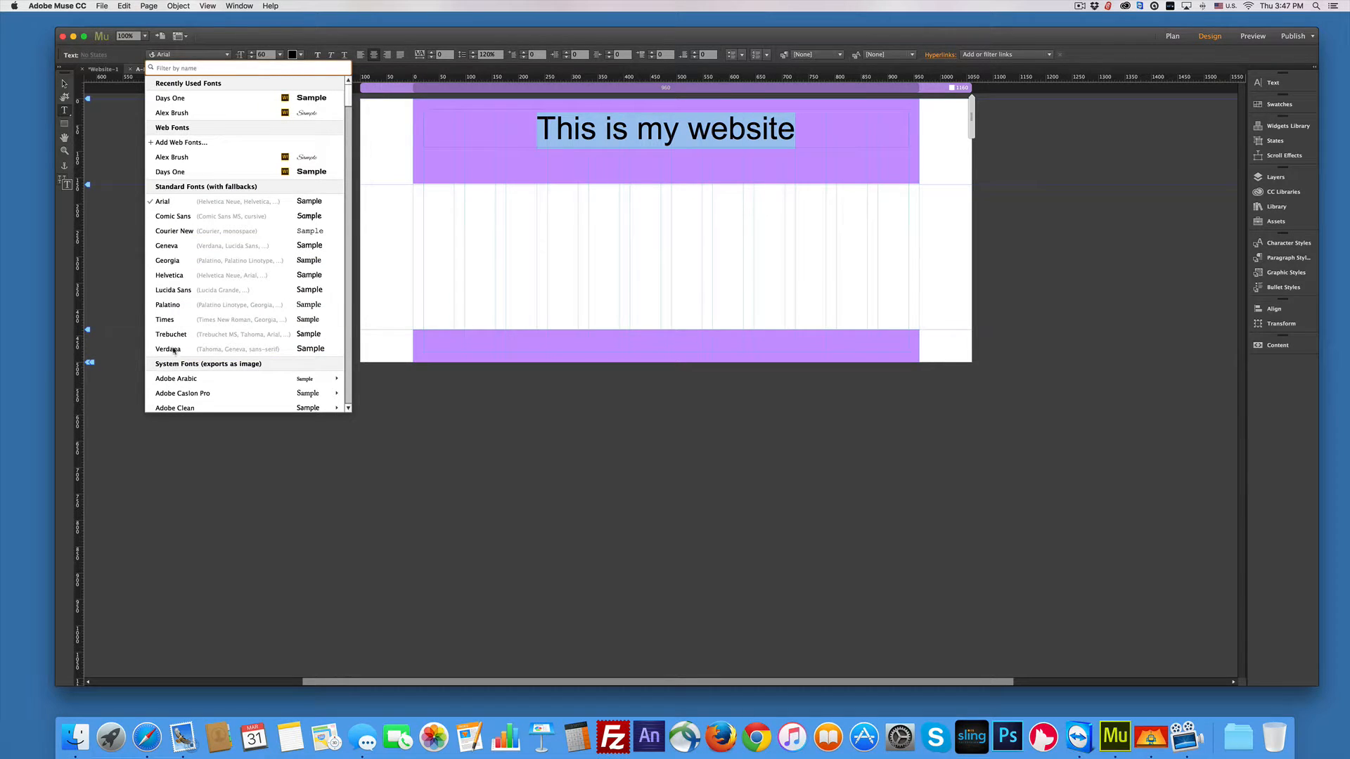
scroll(173, 349, "down", 10)
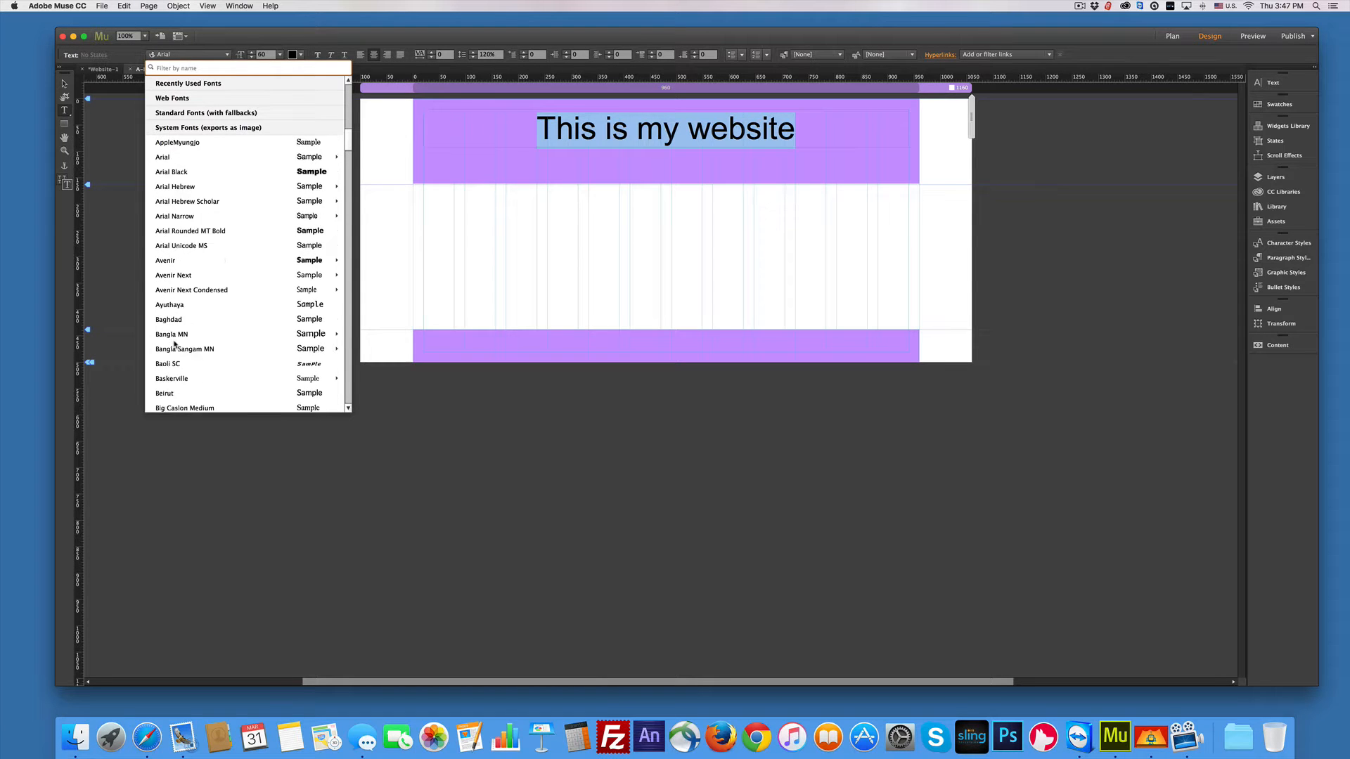
scroll(174, 344, "up", 10)
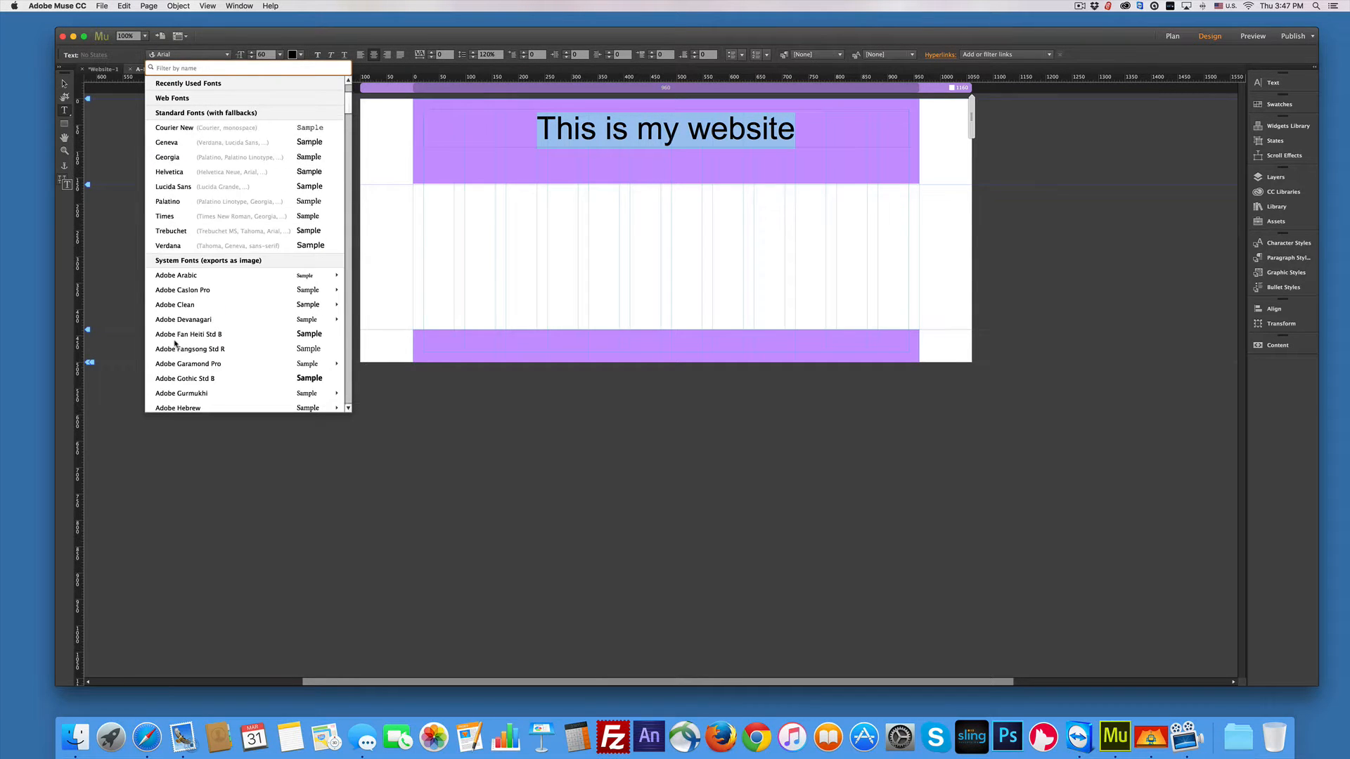
scroll(175, 343, "up", 3)
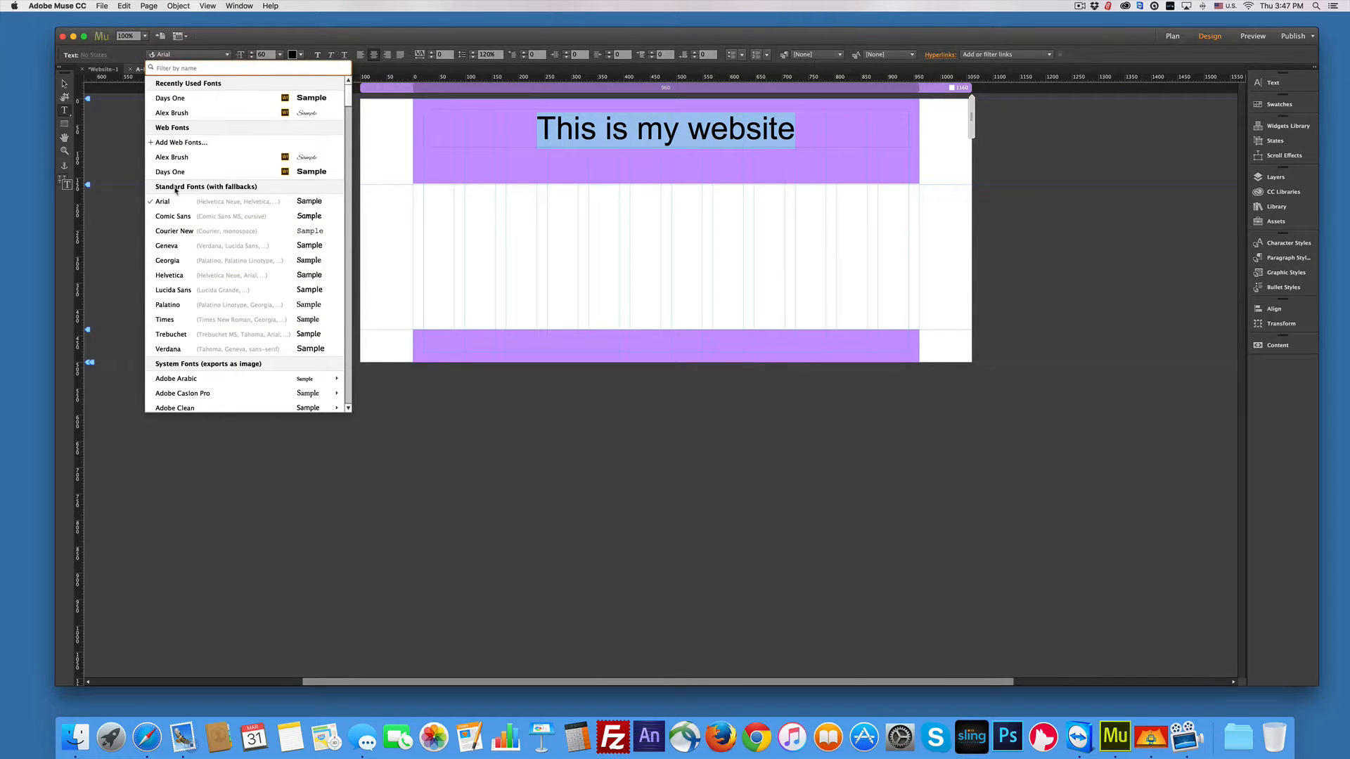
Step: Add Days One and Delius Swash Caps as web fonts
left_click(162, 144)
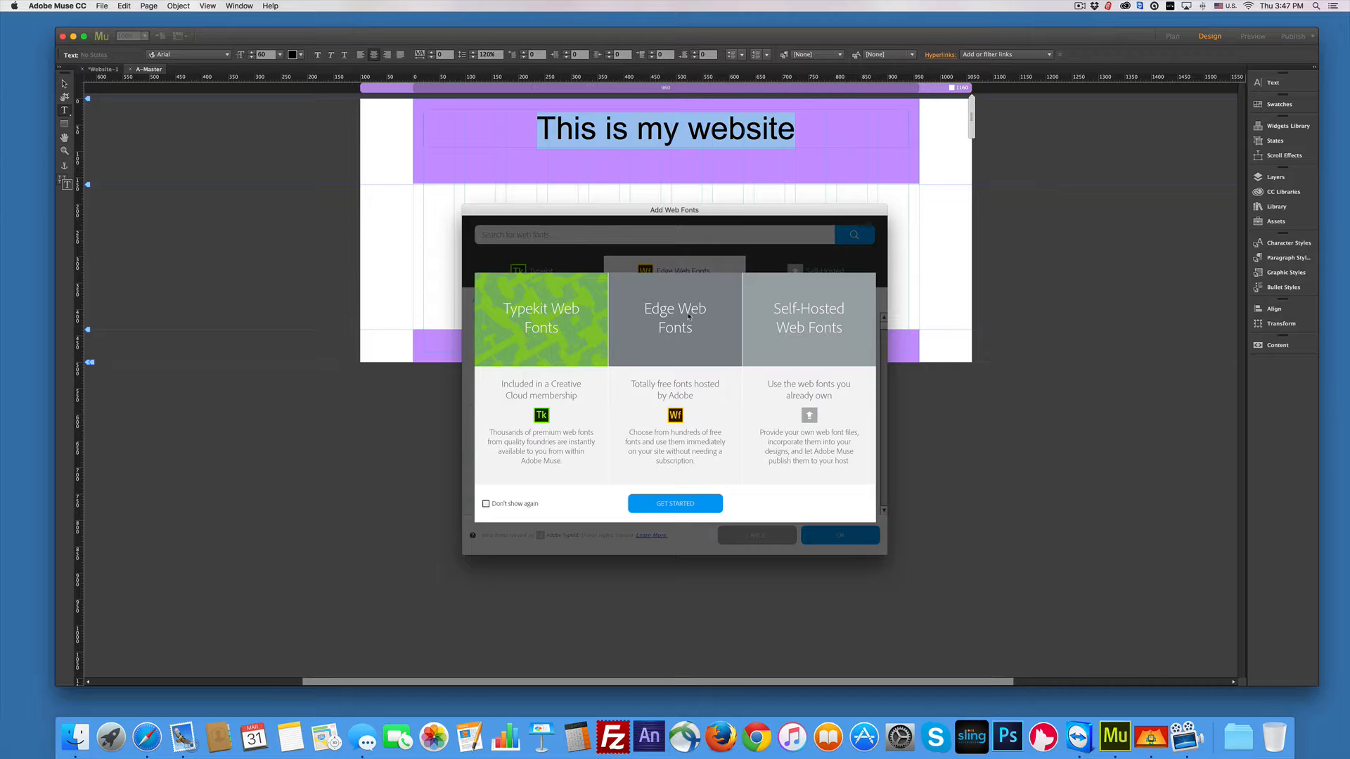
left_click(669, 502)
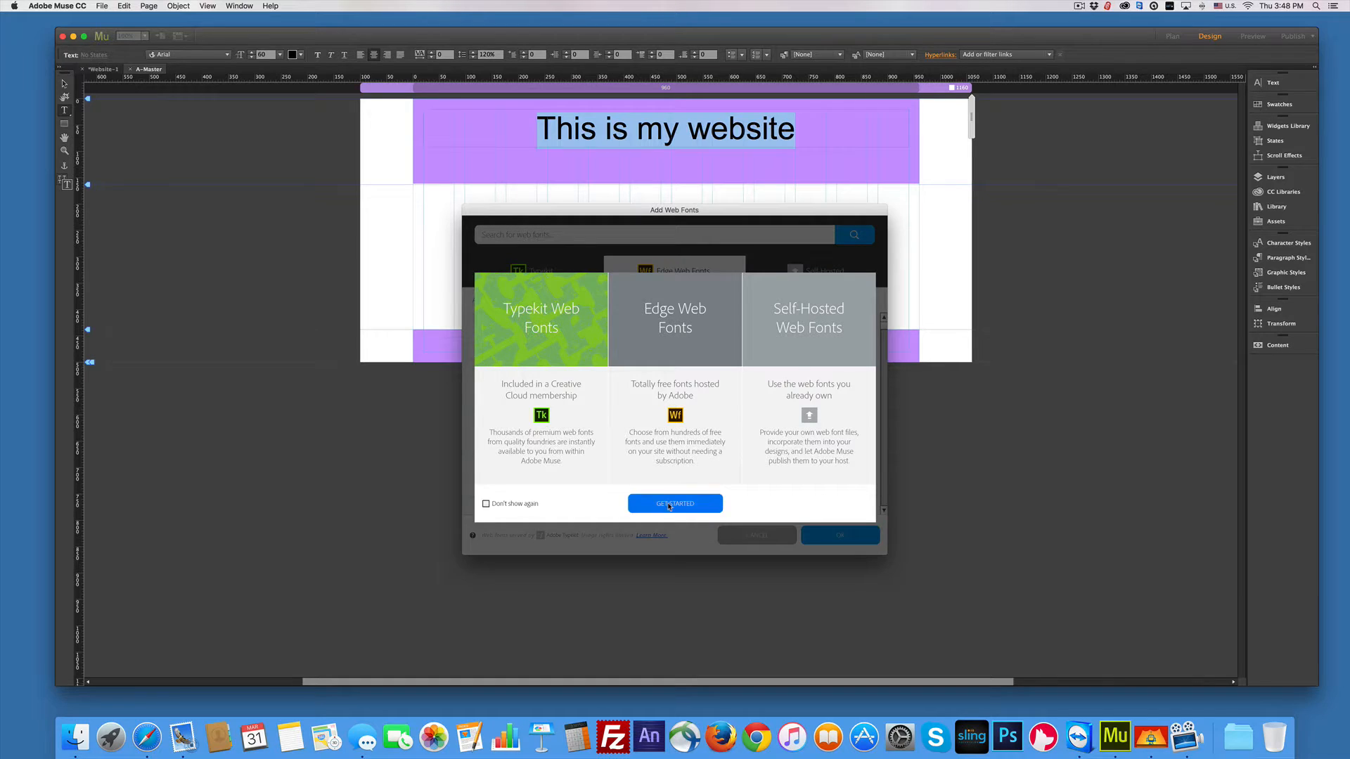
scroll(650, 427, "down", 10)
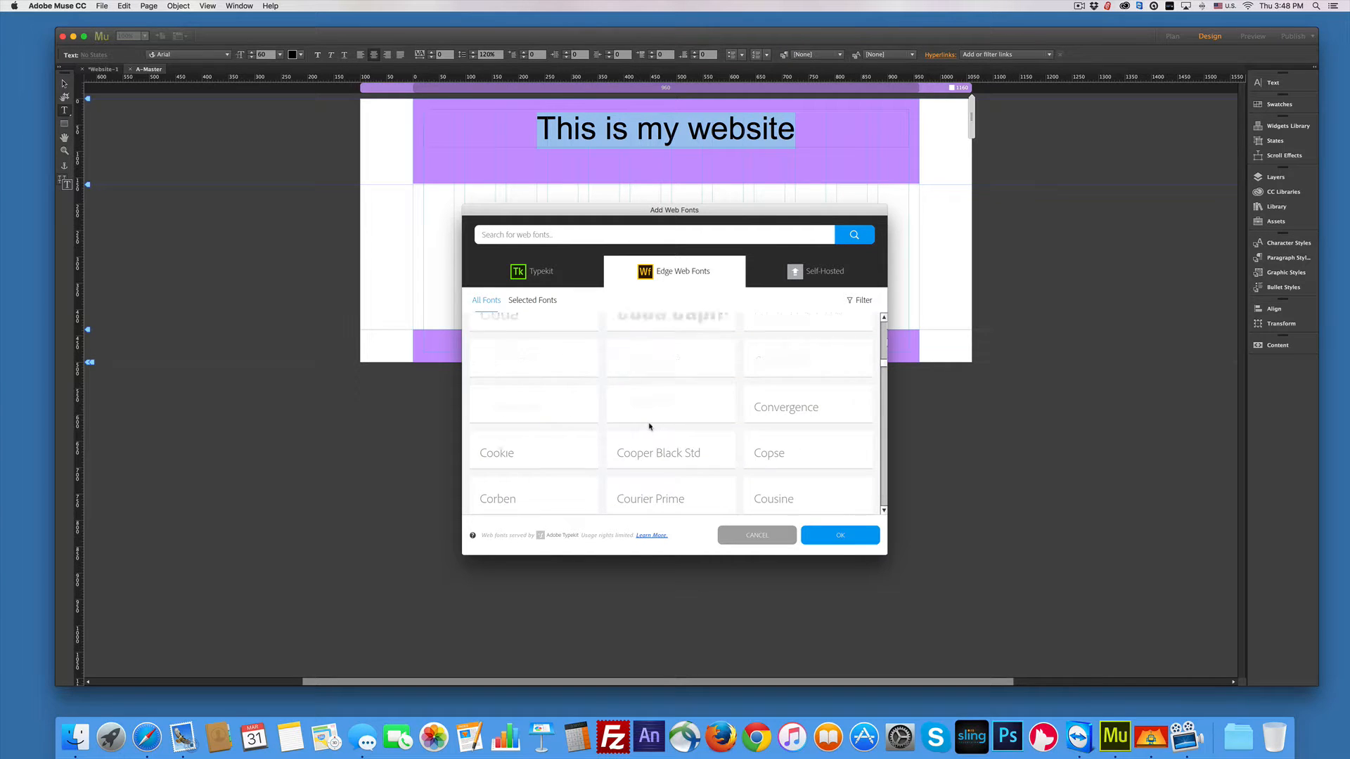
scroll(651, 427, "down", 3)
left_click(650, 427)
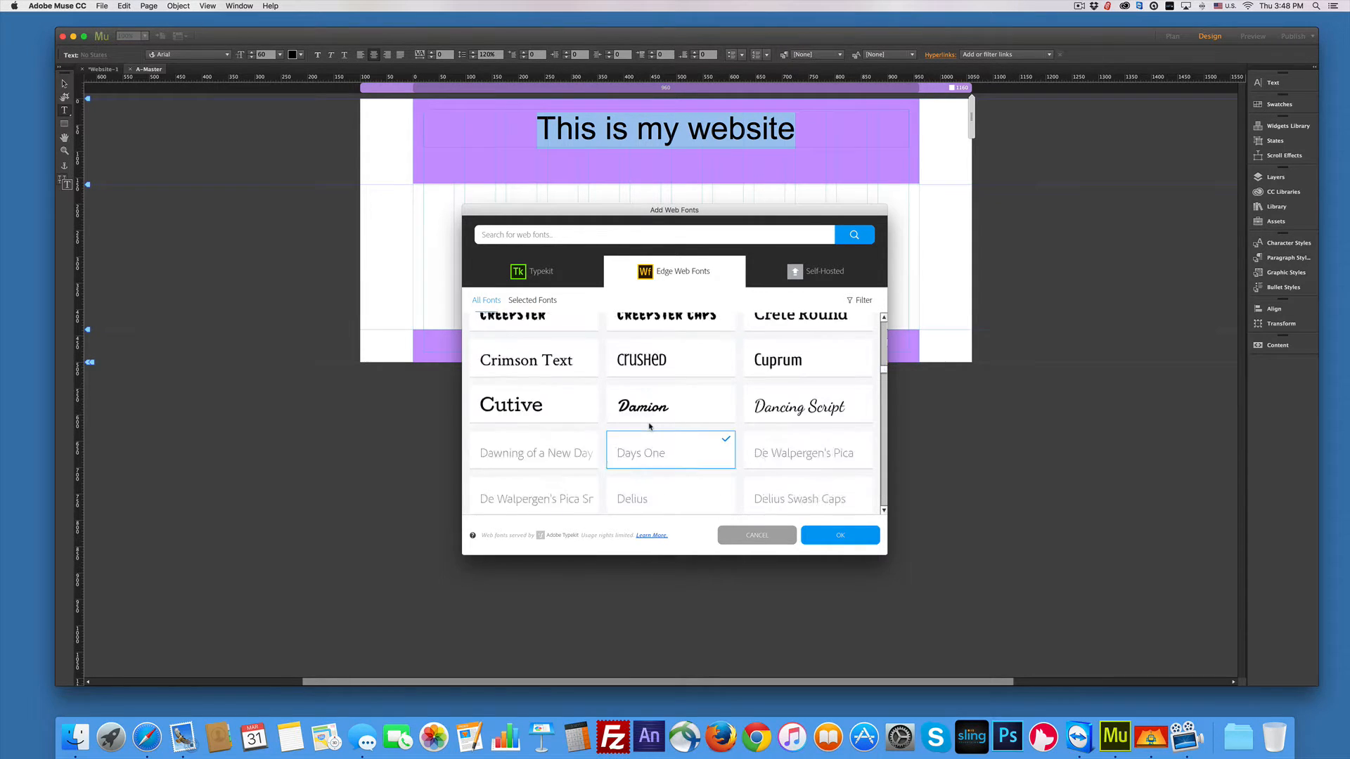
scroll(651, 427, "down", 2)
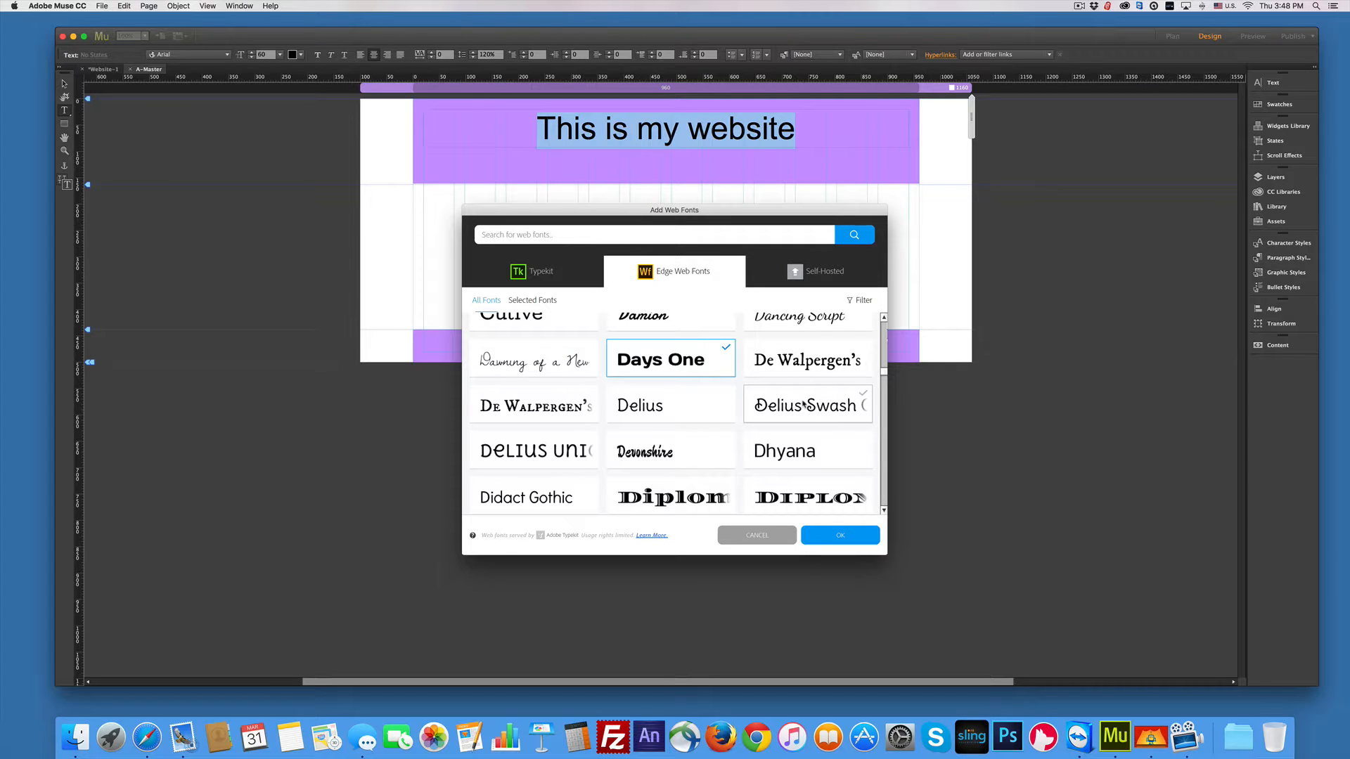
left_click(804, 405)
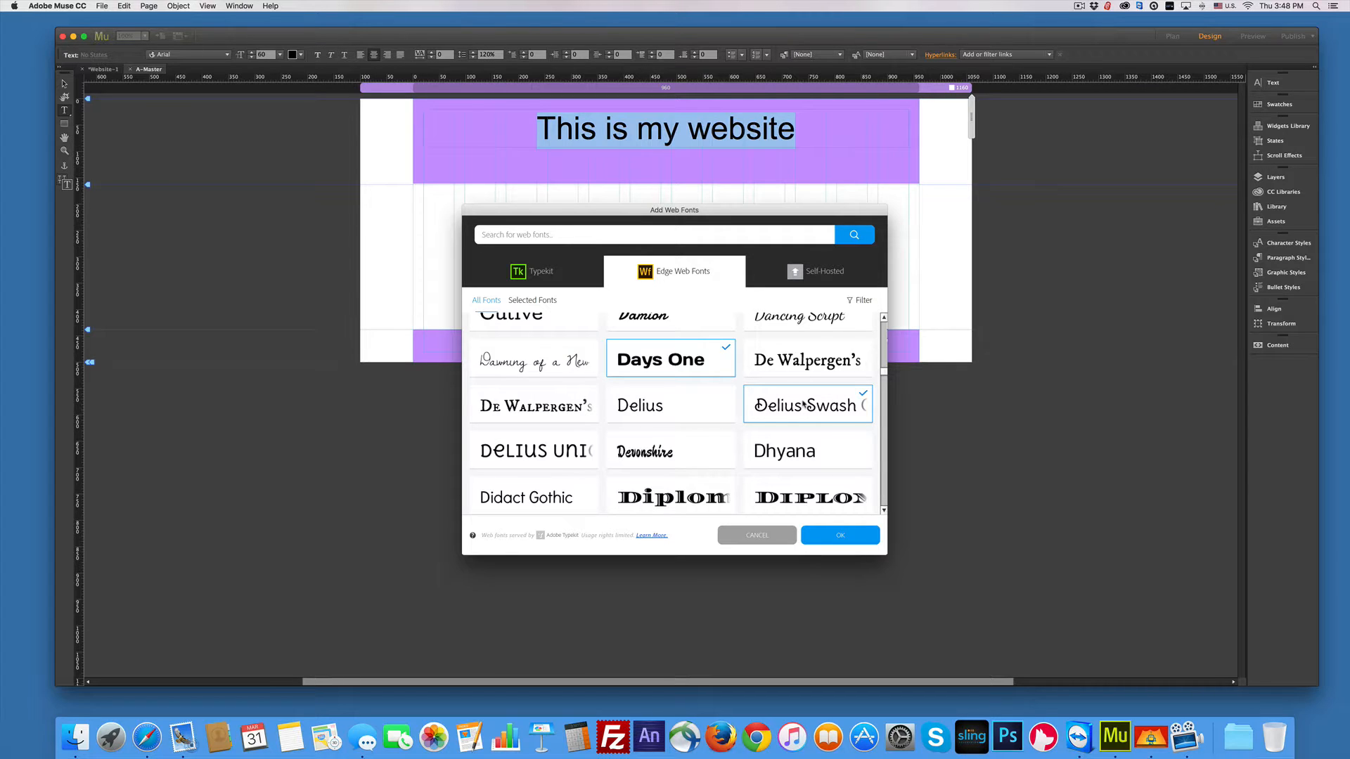
left_click(841, 536)
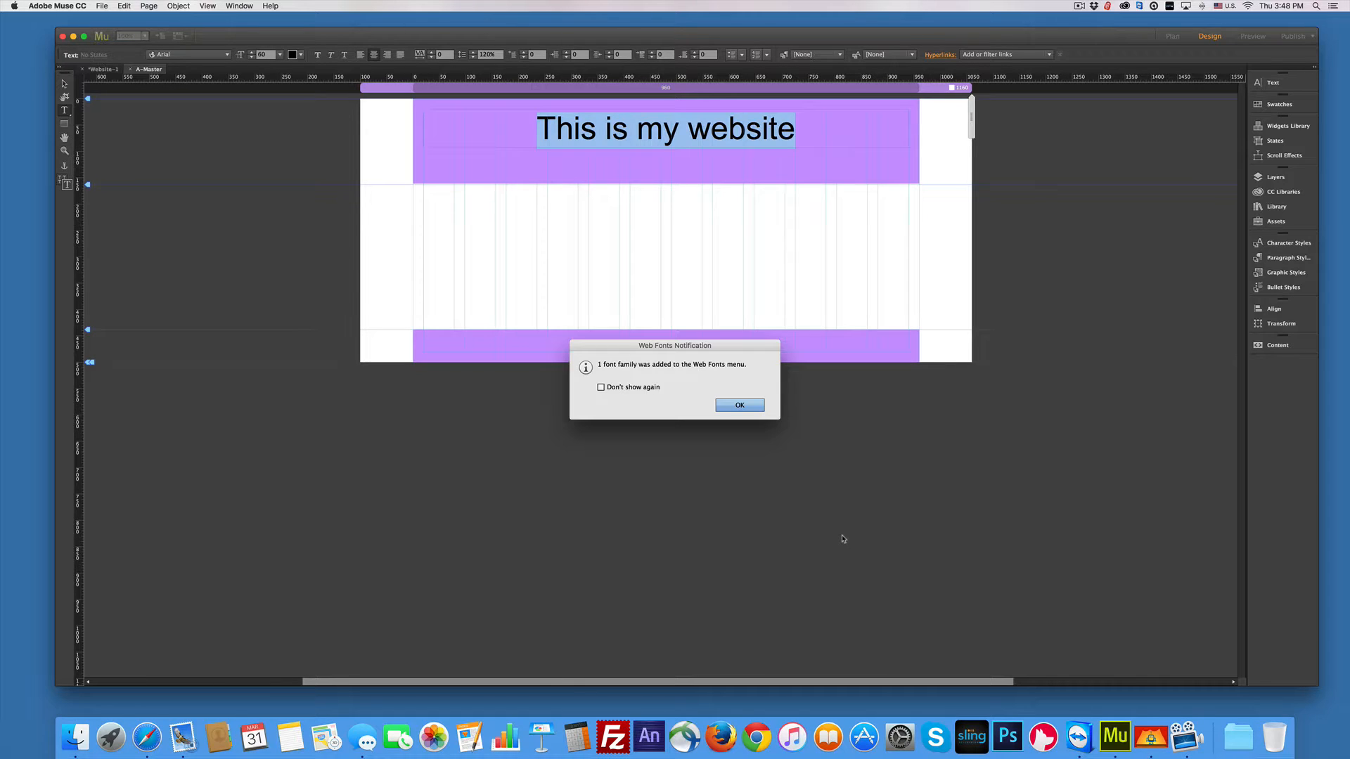
left_click(725, 404)
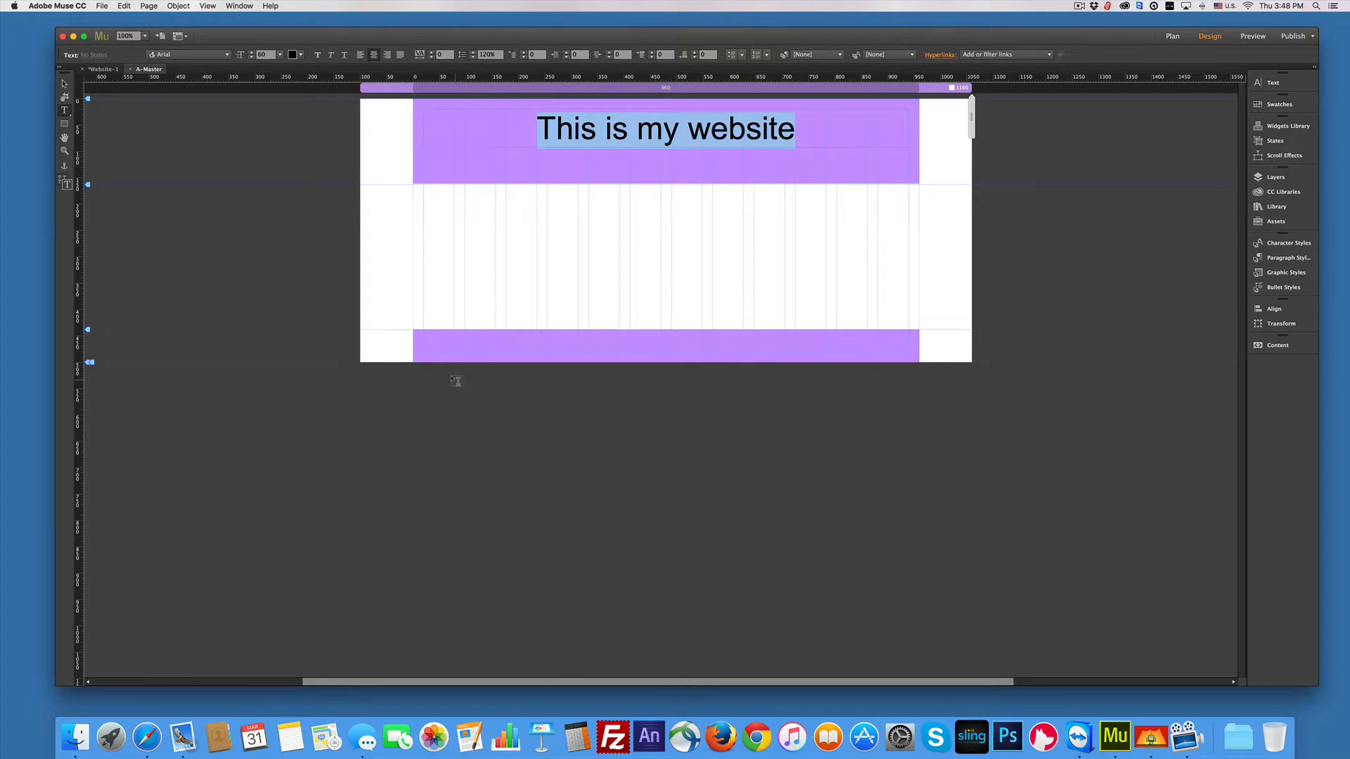
Step: Set the heading font to Days One and deselect the text
left_click(226, 56)
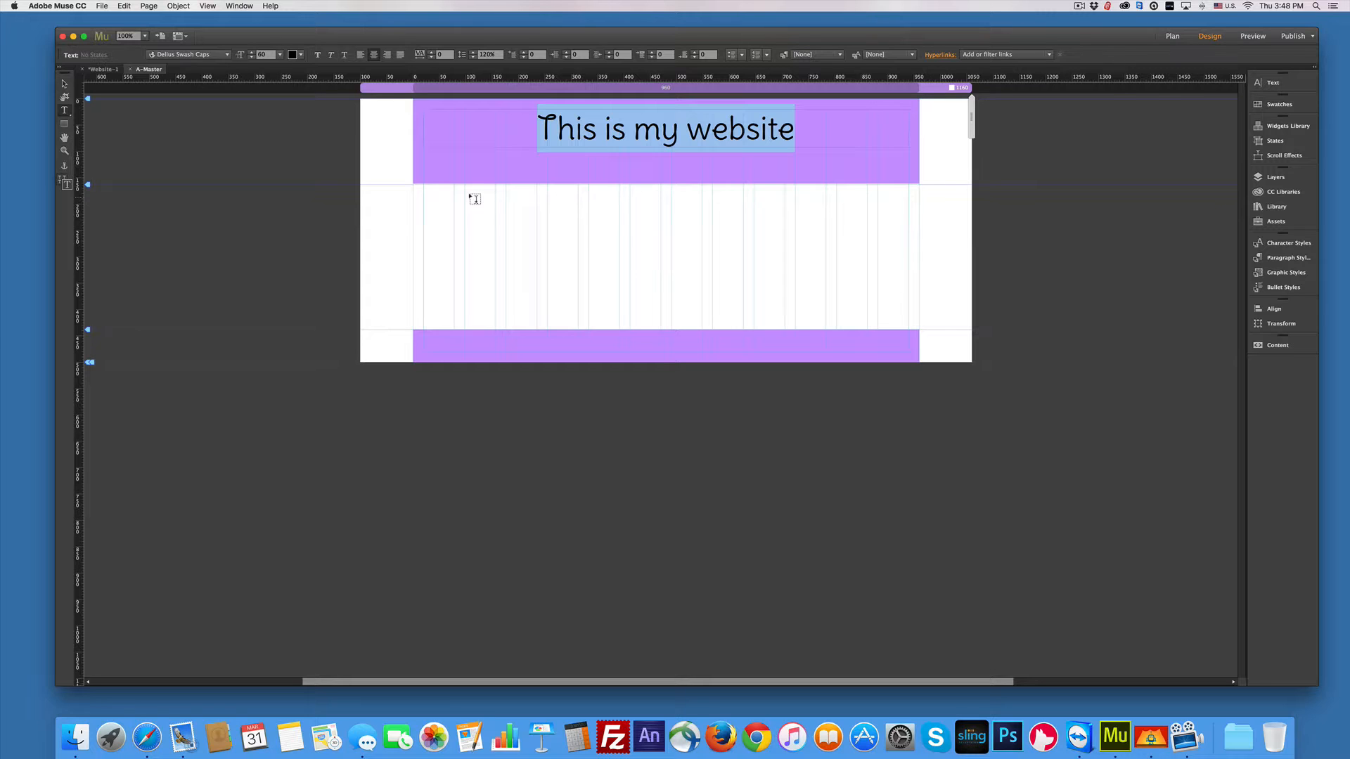
left_click(226, 54)
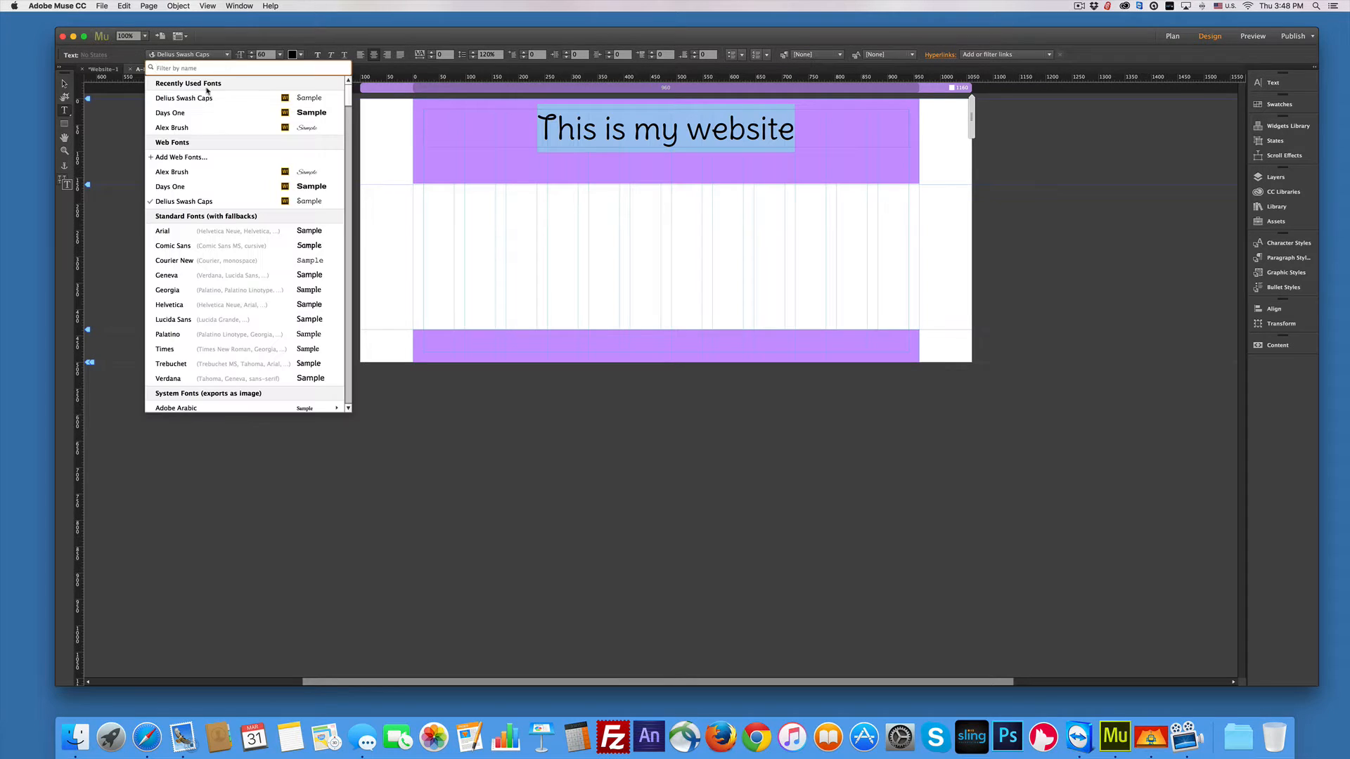
left_click(179, 114)
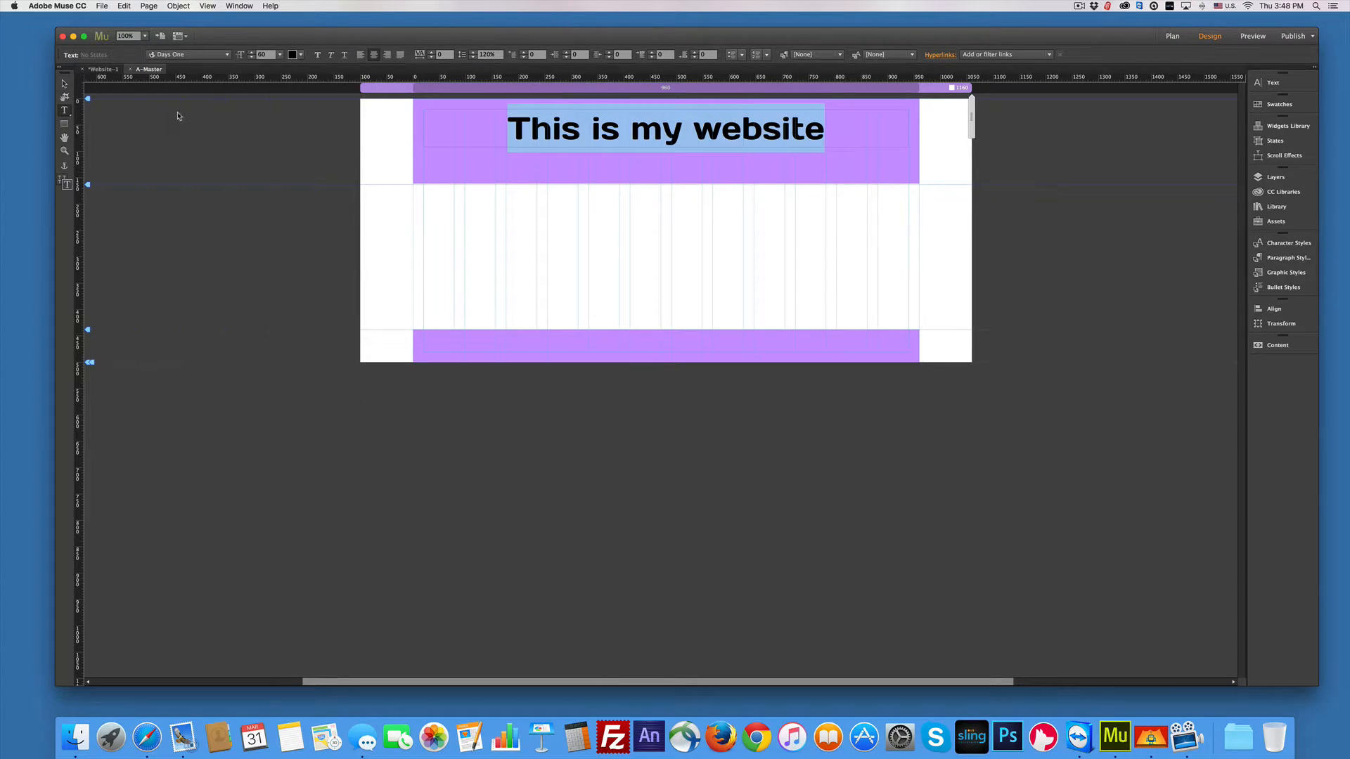
left_click(525, 148)
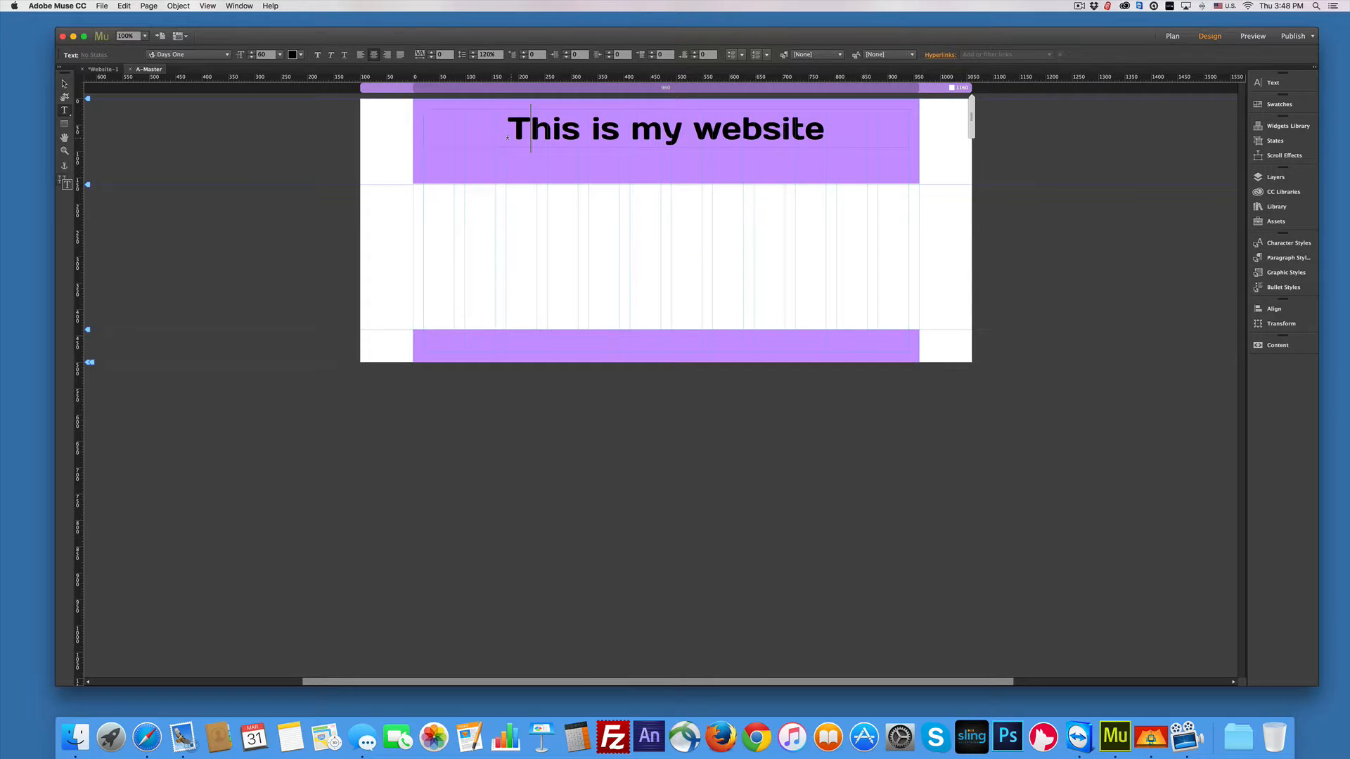
left_click(65, 112)
Step: Add the subtitle 'I contains all my good shit' in a text frame below the heading
left_click_drag(421, 150, 902, 174)
type("I c")
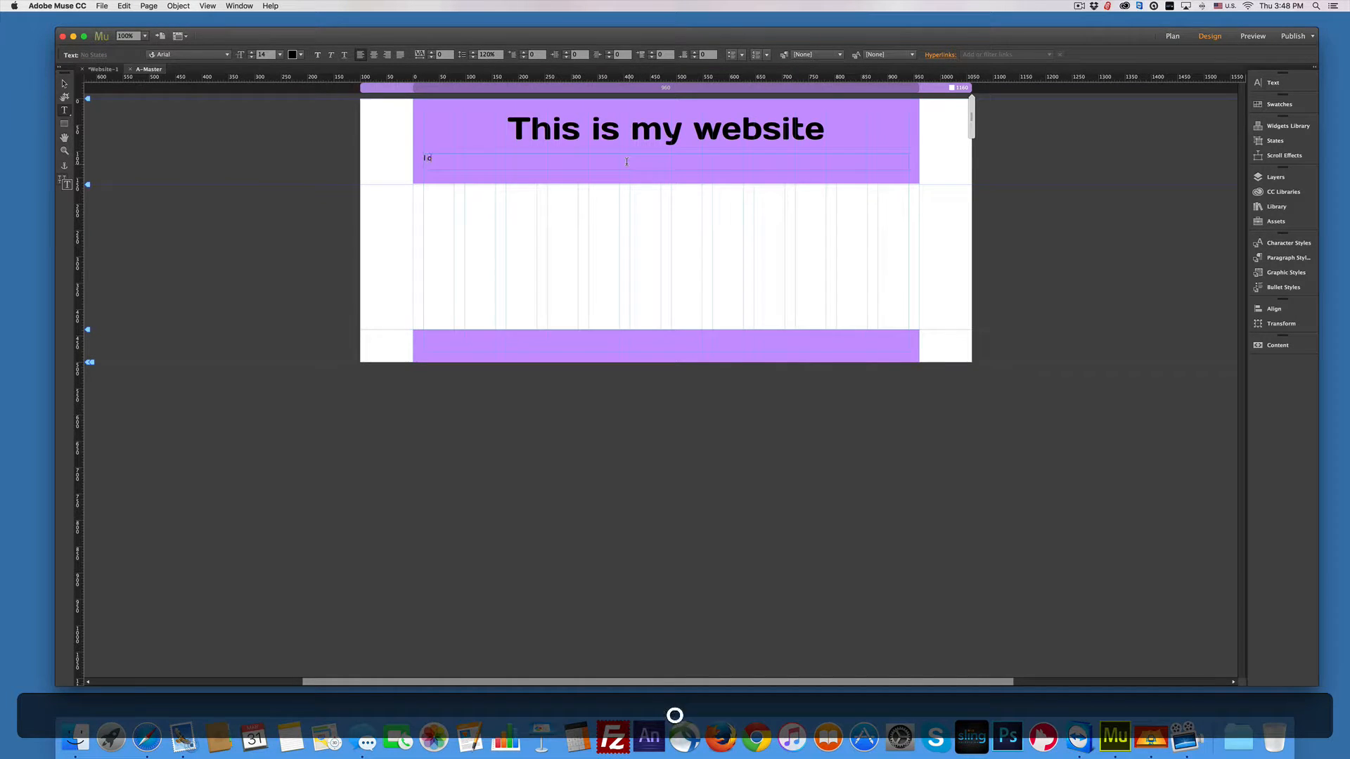
type("ontains all my good shit")
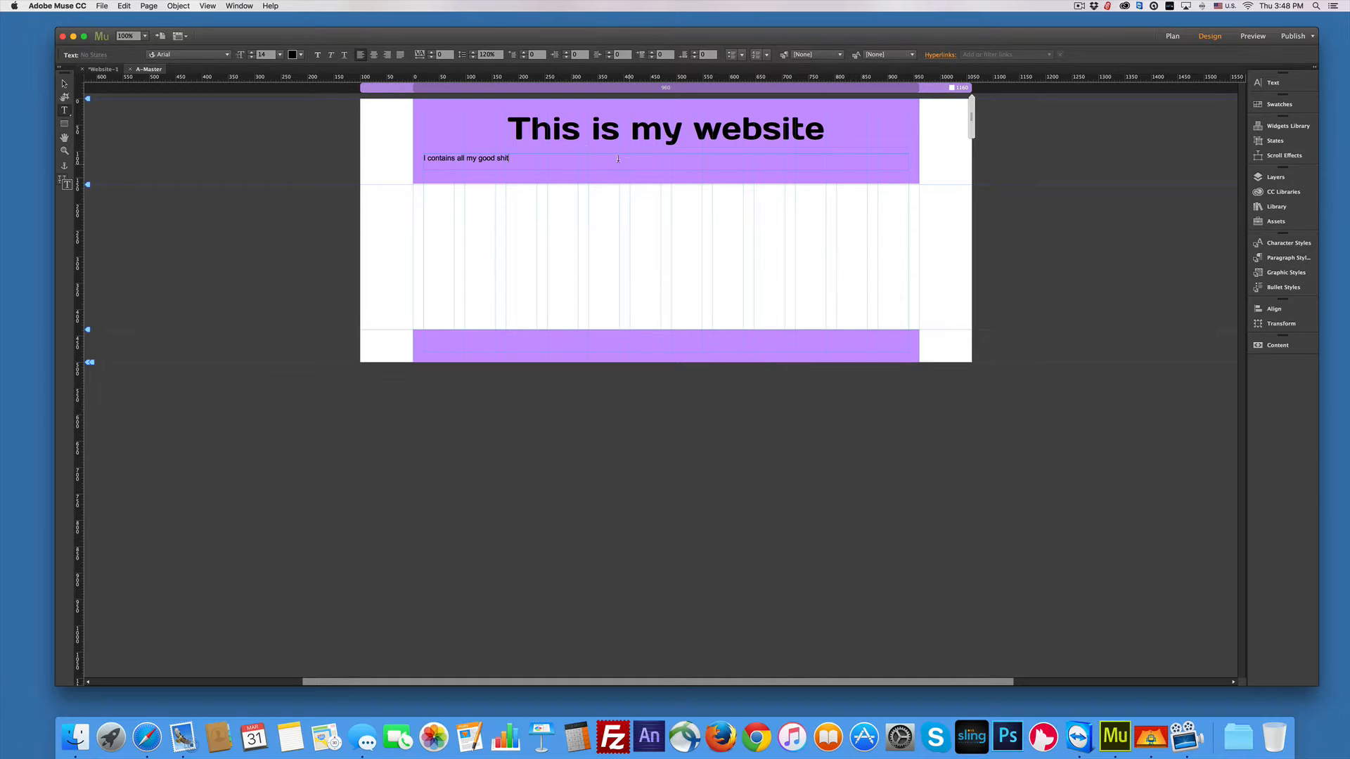
left_click_drag(507, 158, 424, 157)
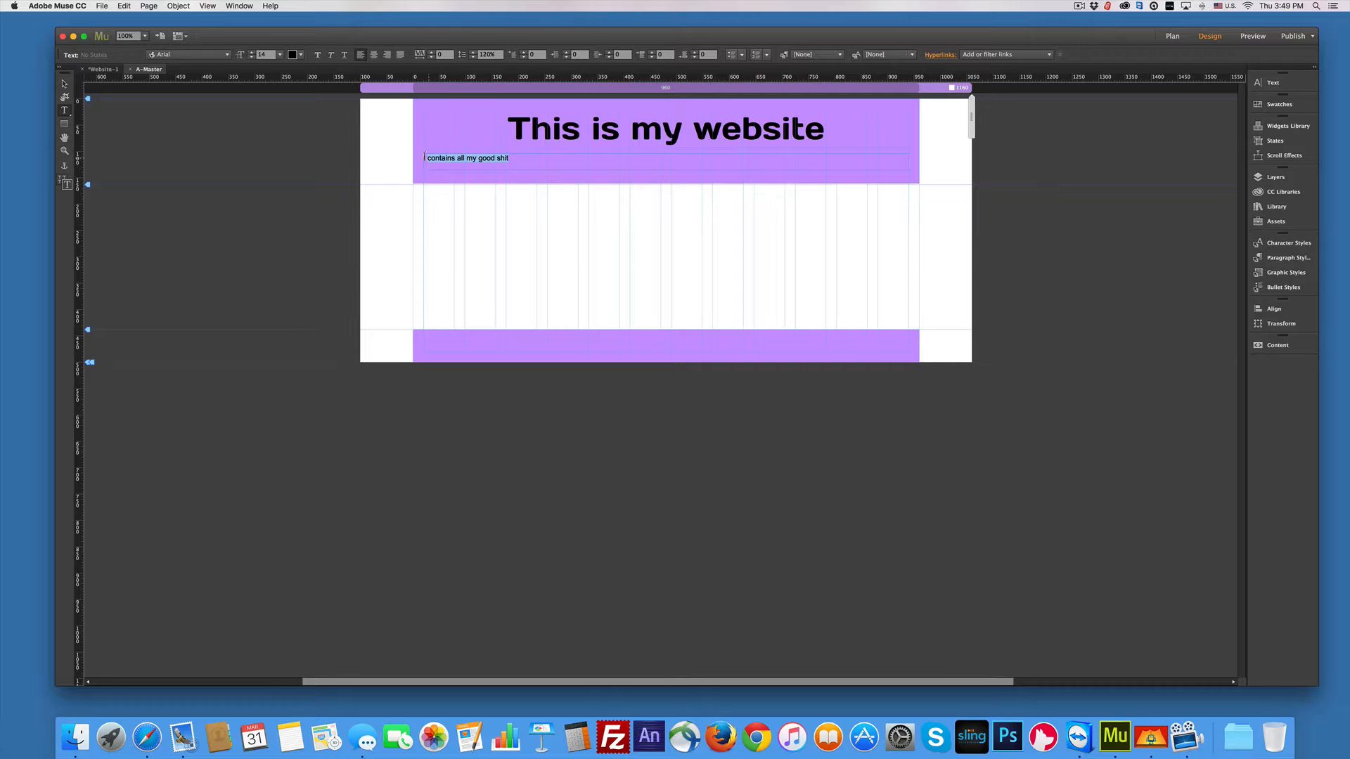
left_click(300, 54)
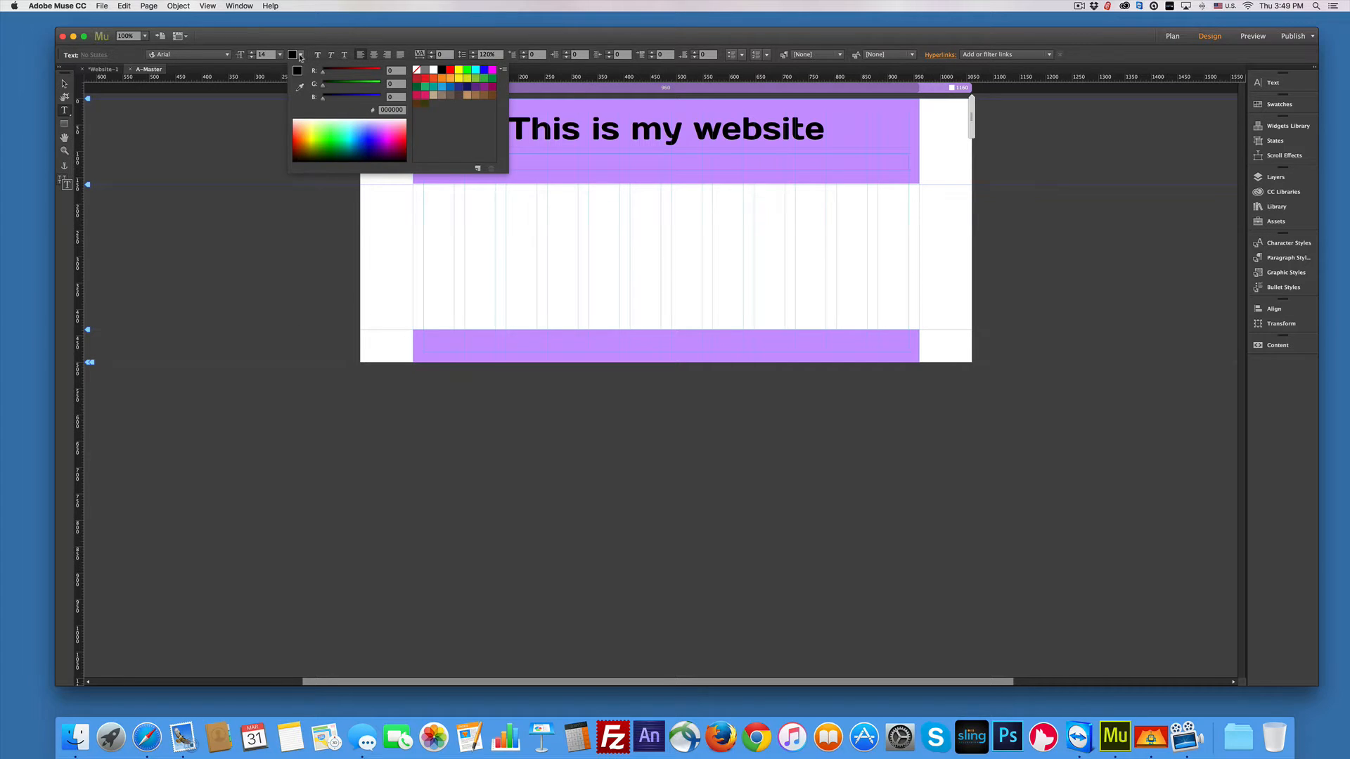
left_click(301, 55)
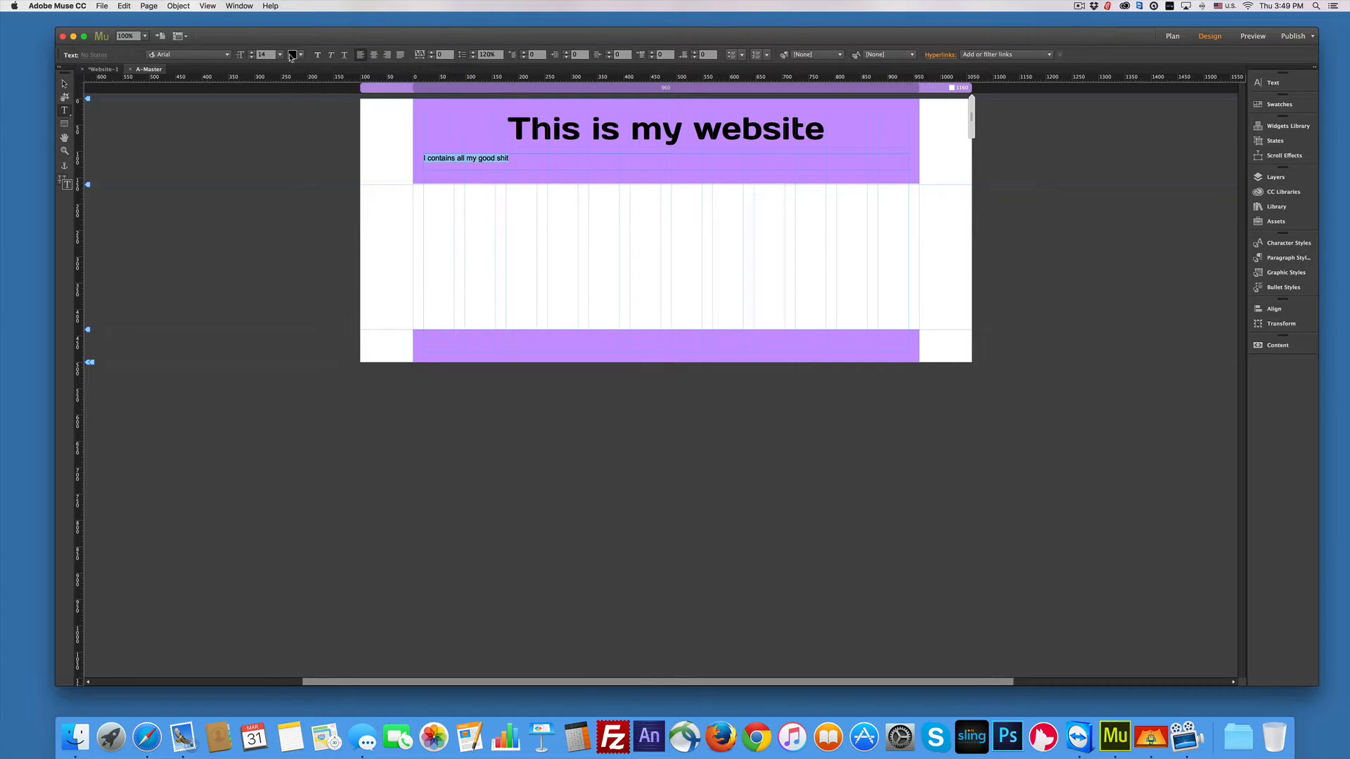
Step: Set the subtitle to 20 pt Days One
left_click(280, 55)
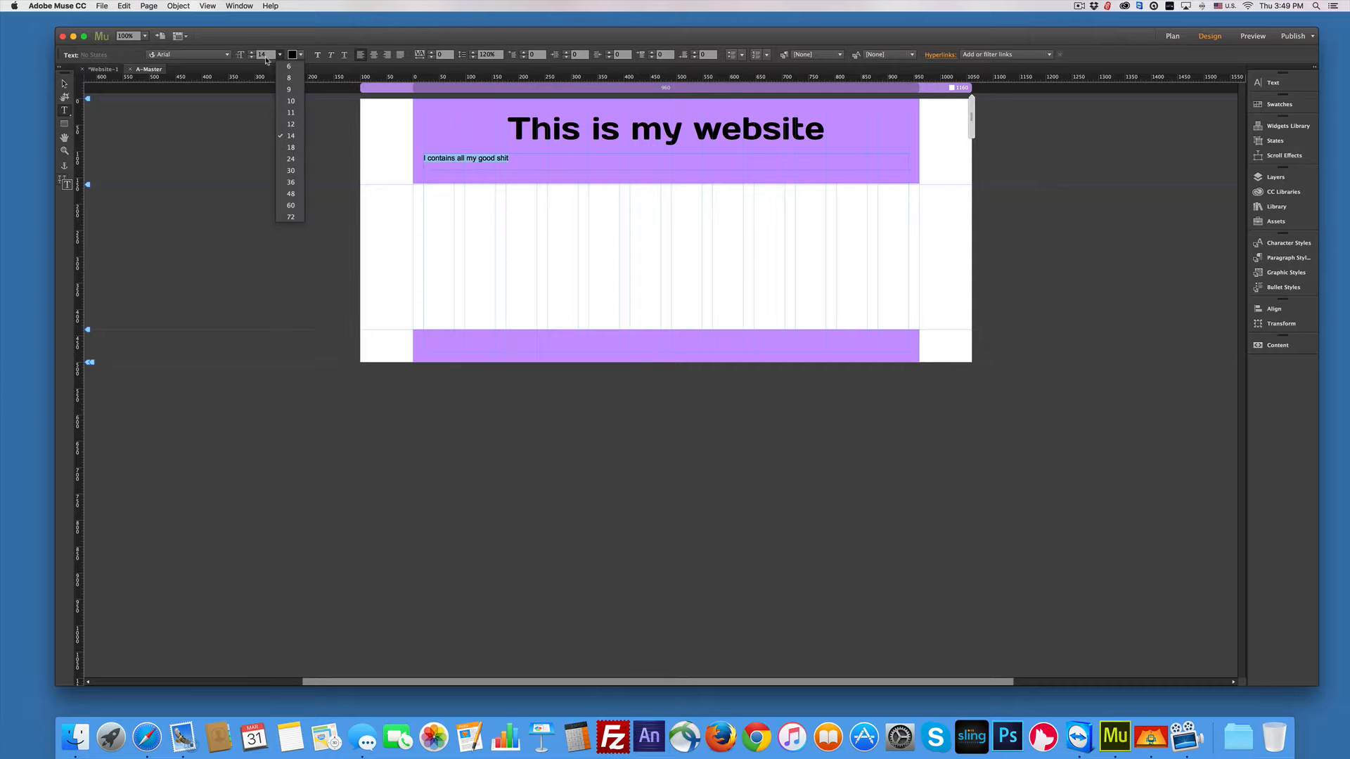
left_click(265, 55)
left_click_drag(267, 54, 257, 55)
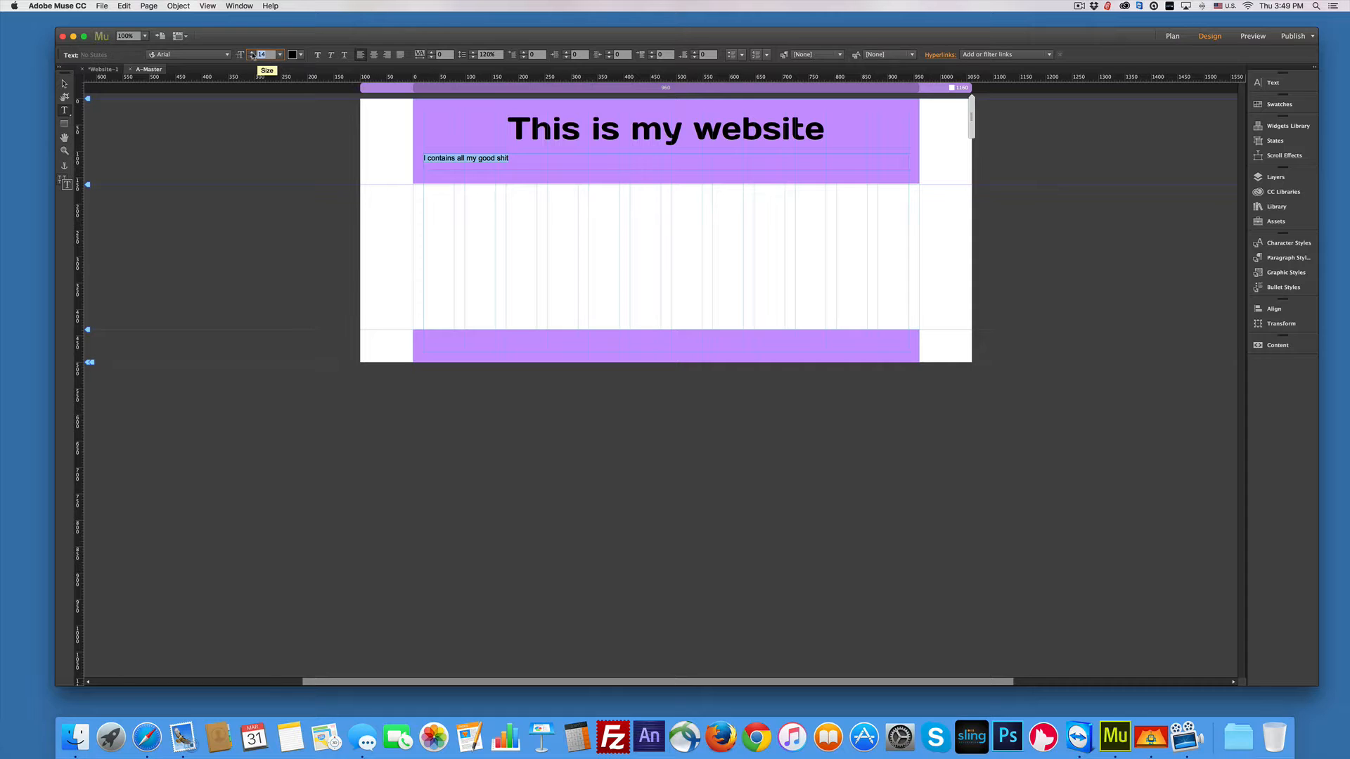
type("20")
key("Return")
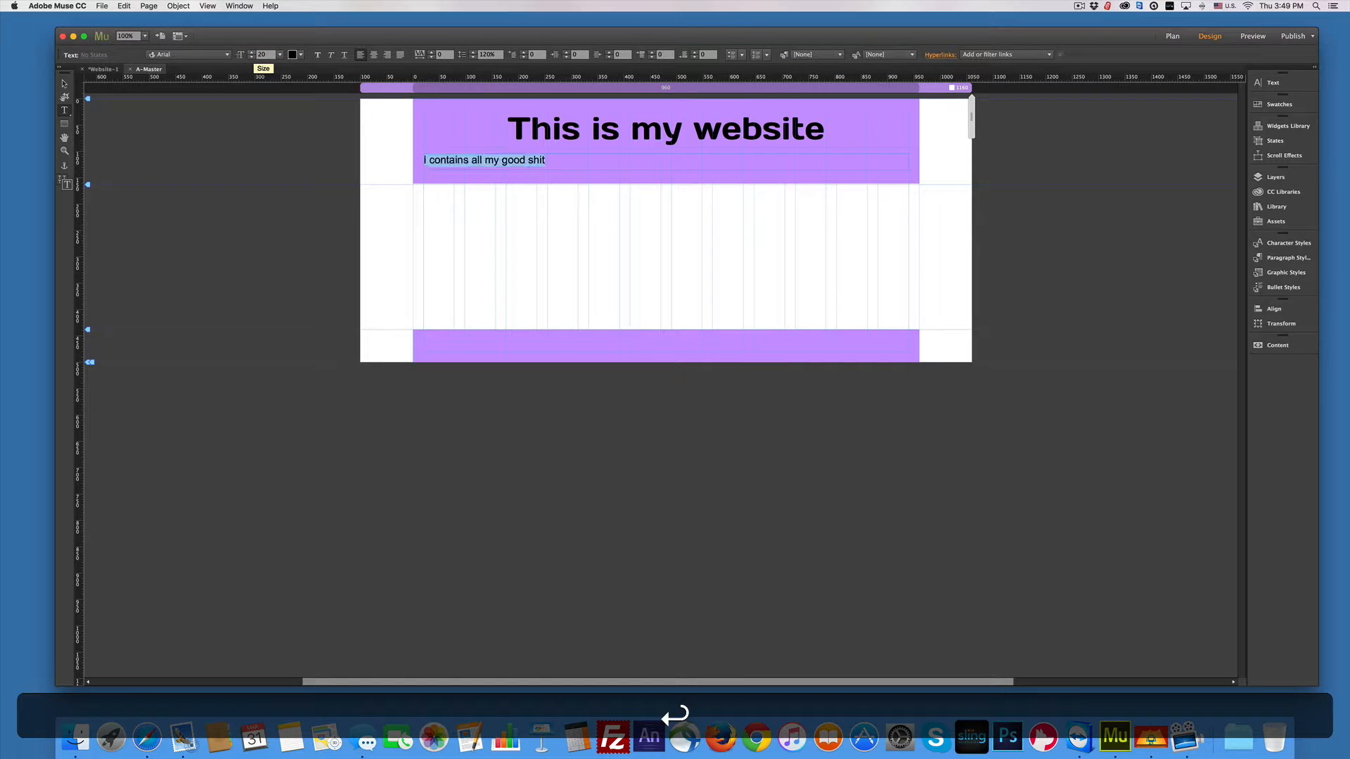
left_click(228, 55)
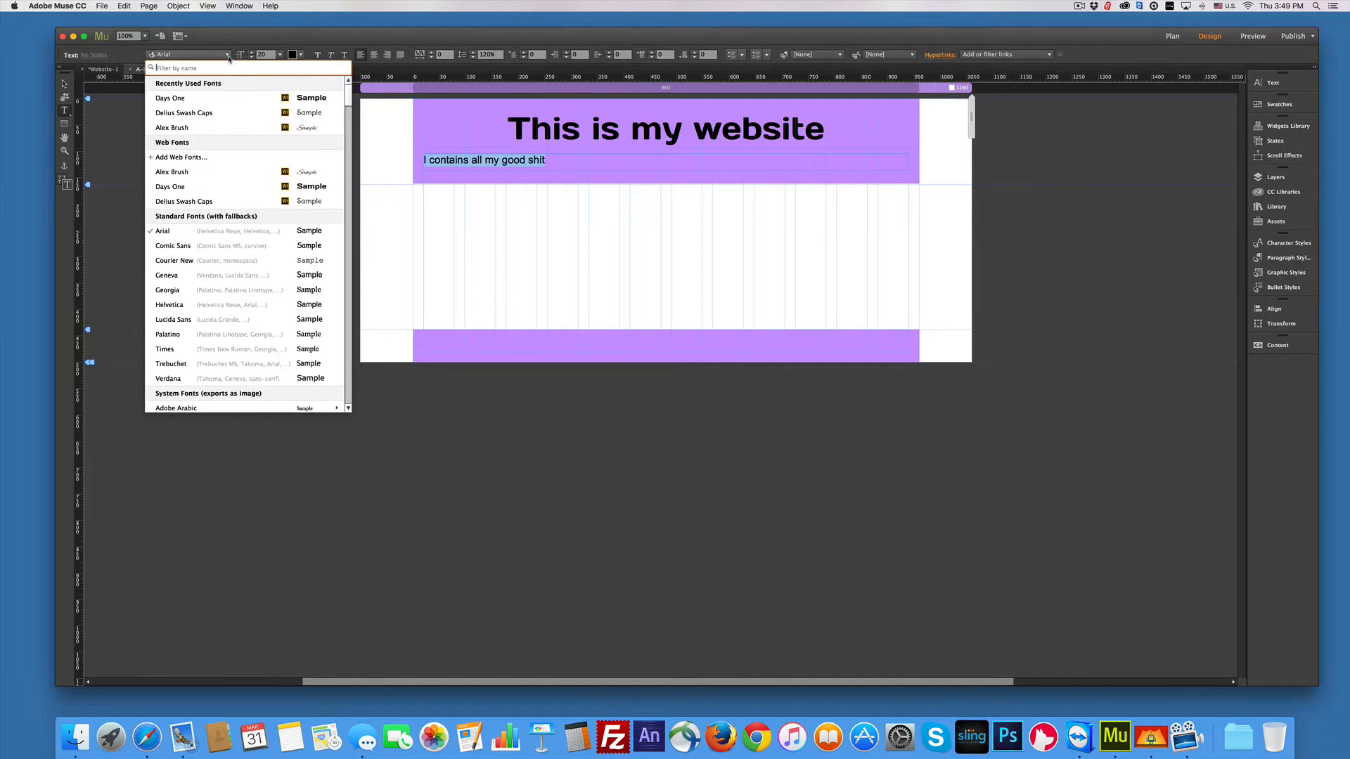
left_click(170, 187)
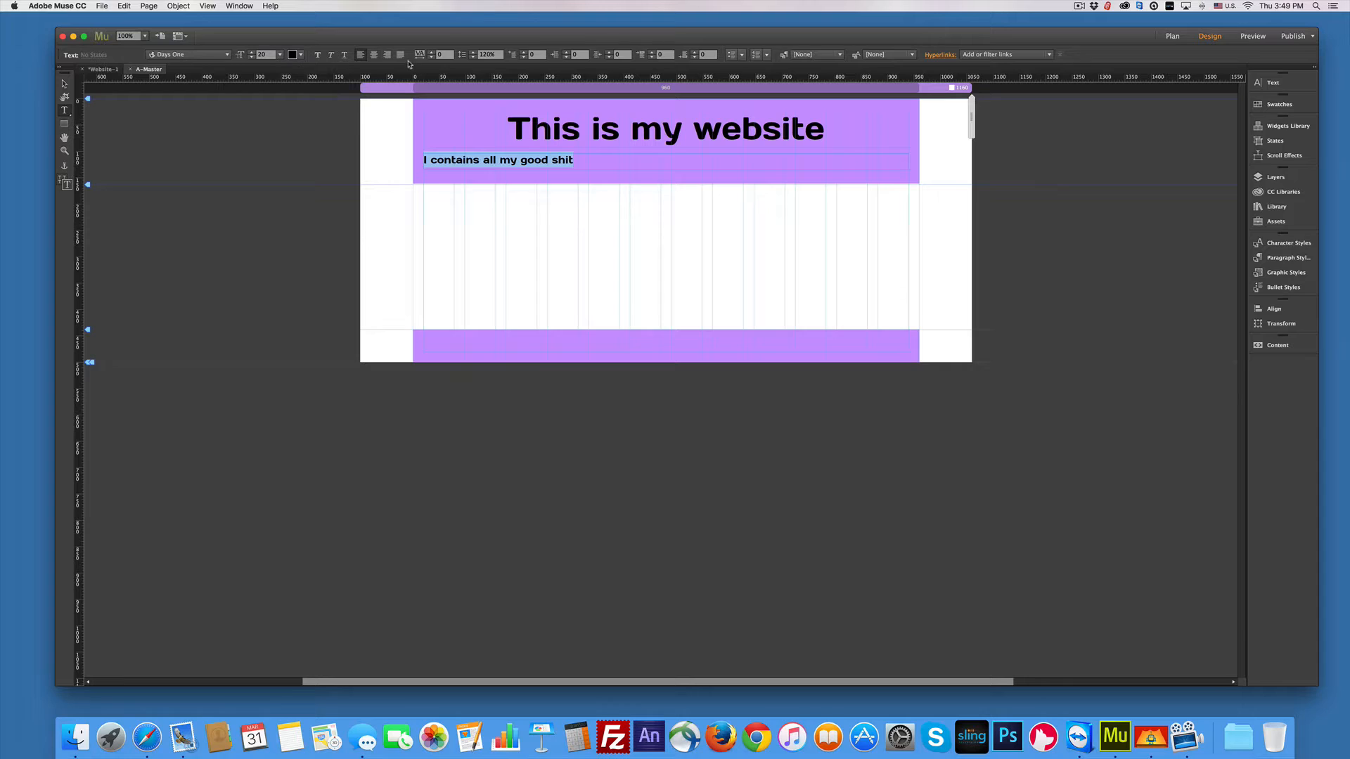
Step: Left-align the subtitle and give it a 172 px left margin
left_click(375, 56)
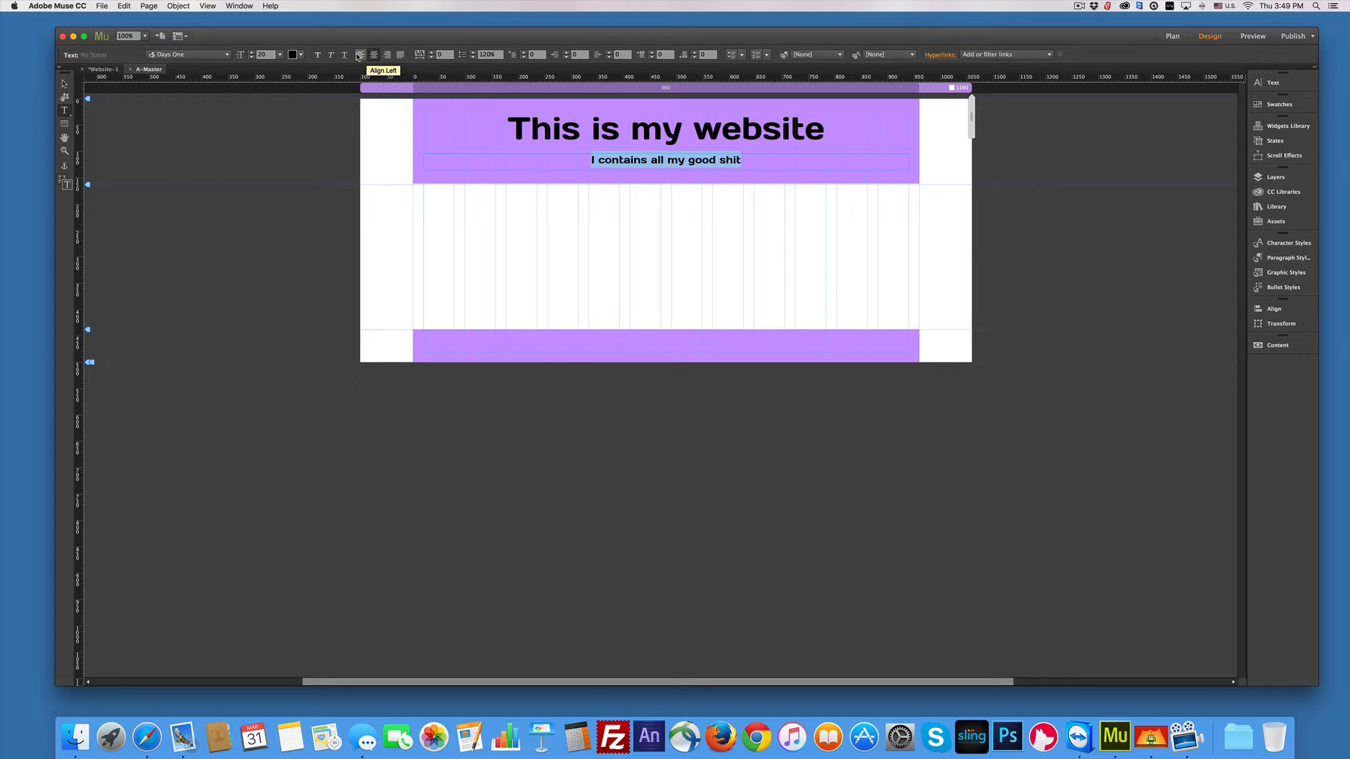
left_click(359, 56)
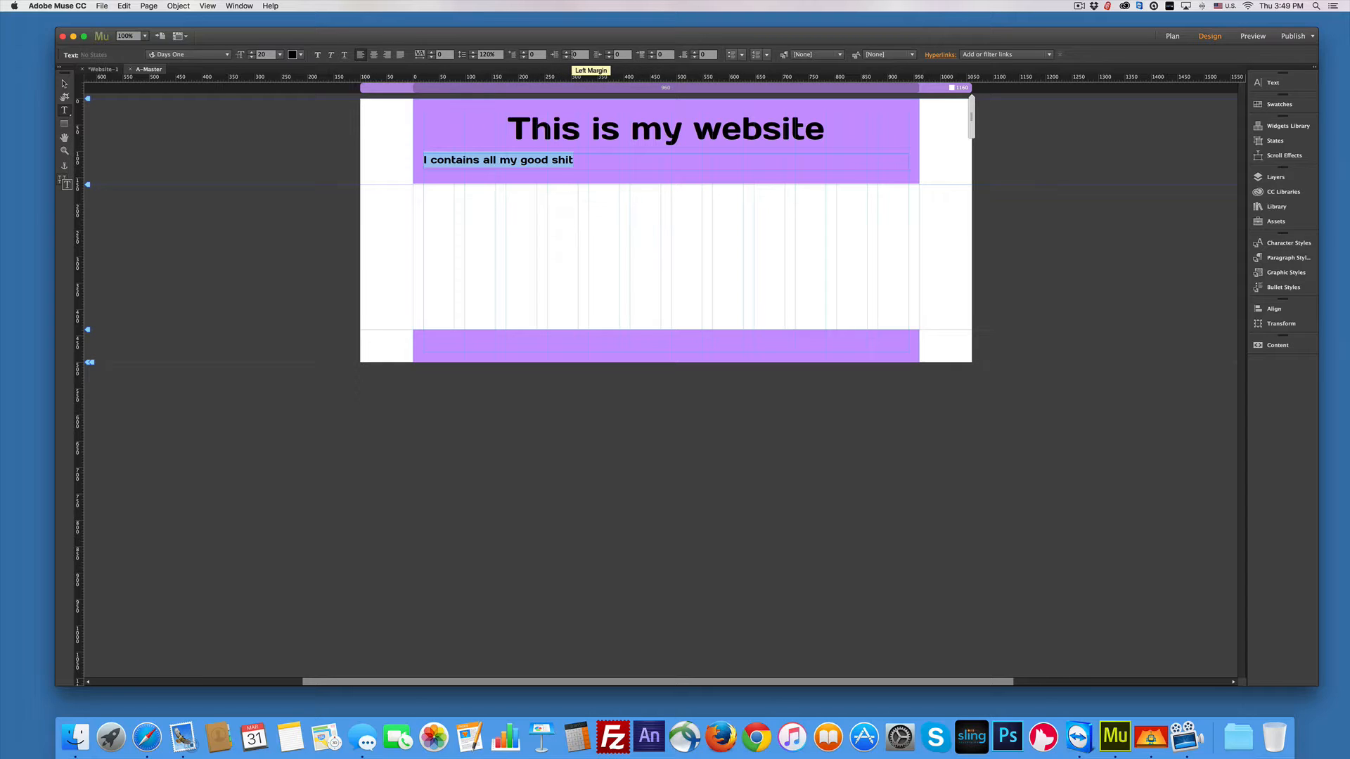
left_click(575, 55)
type("1500")
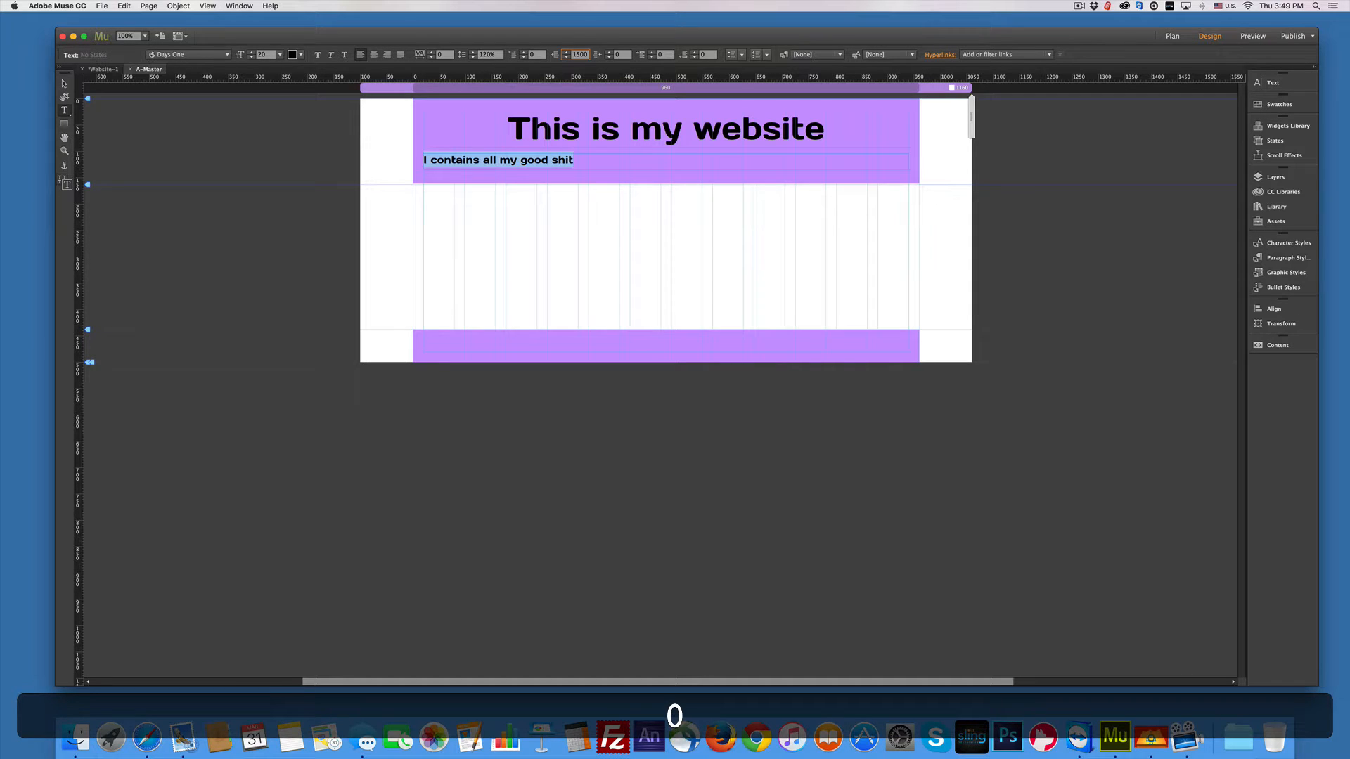
key("BackSpace")
key("Return")
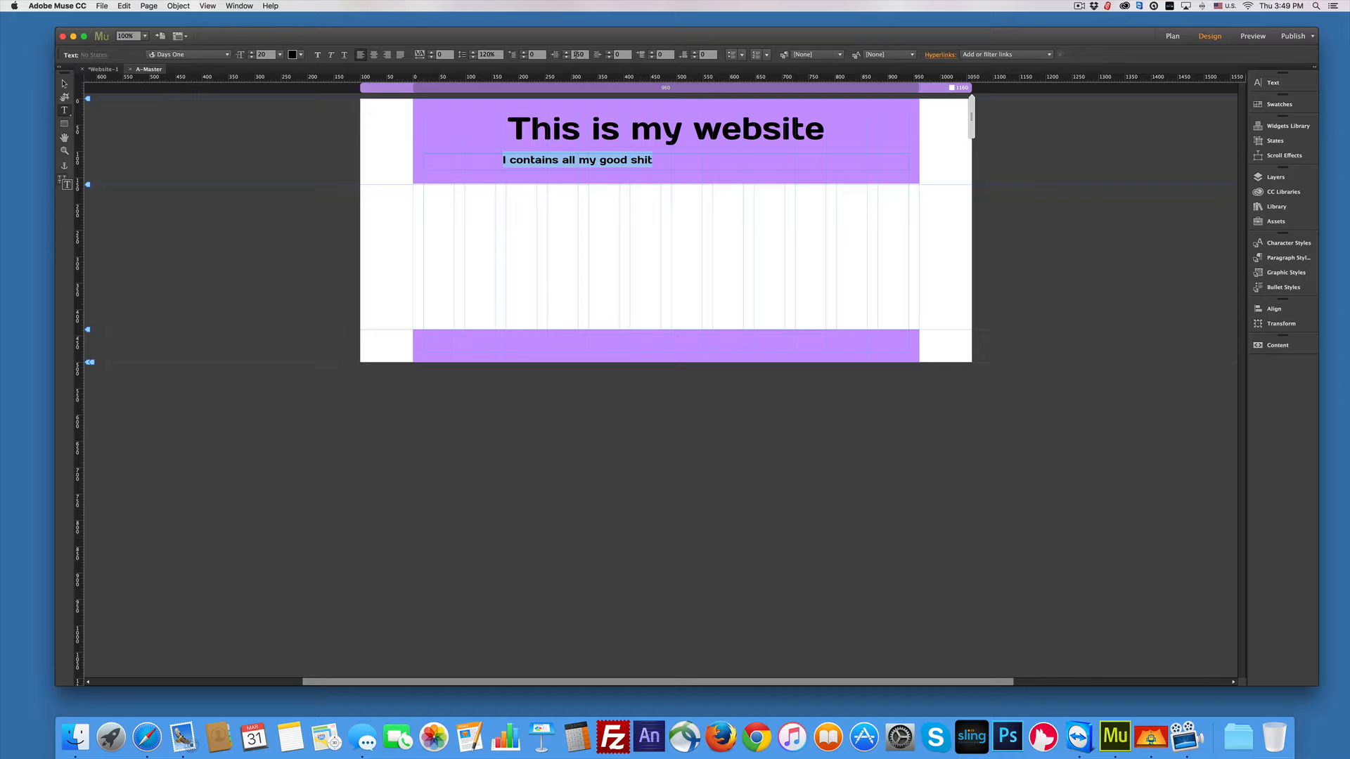
left_click(578, 54)
type("170")
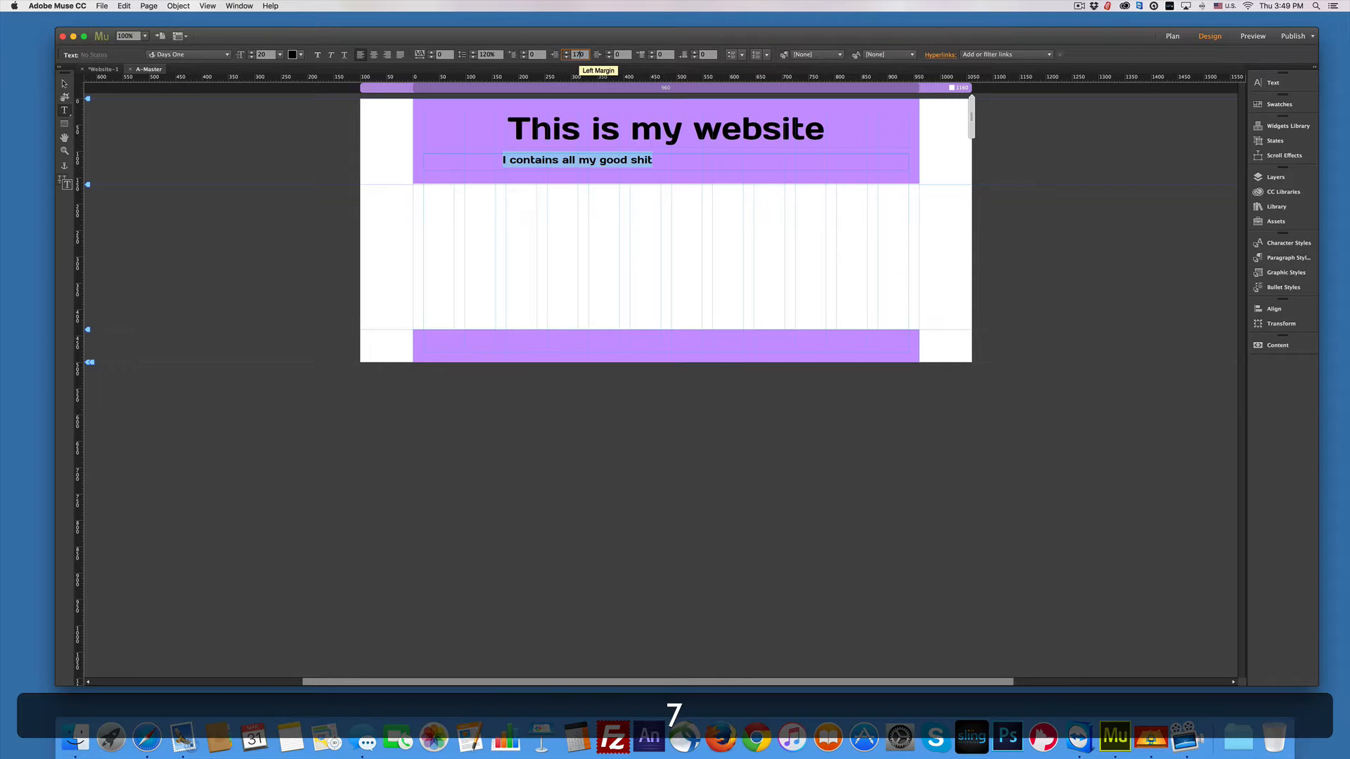
key("Return")
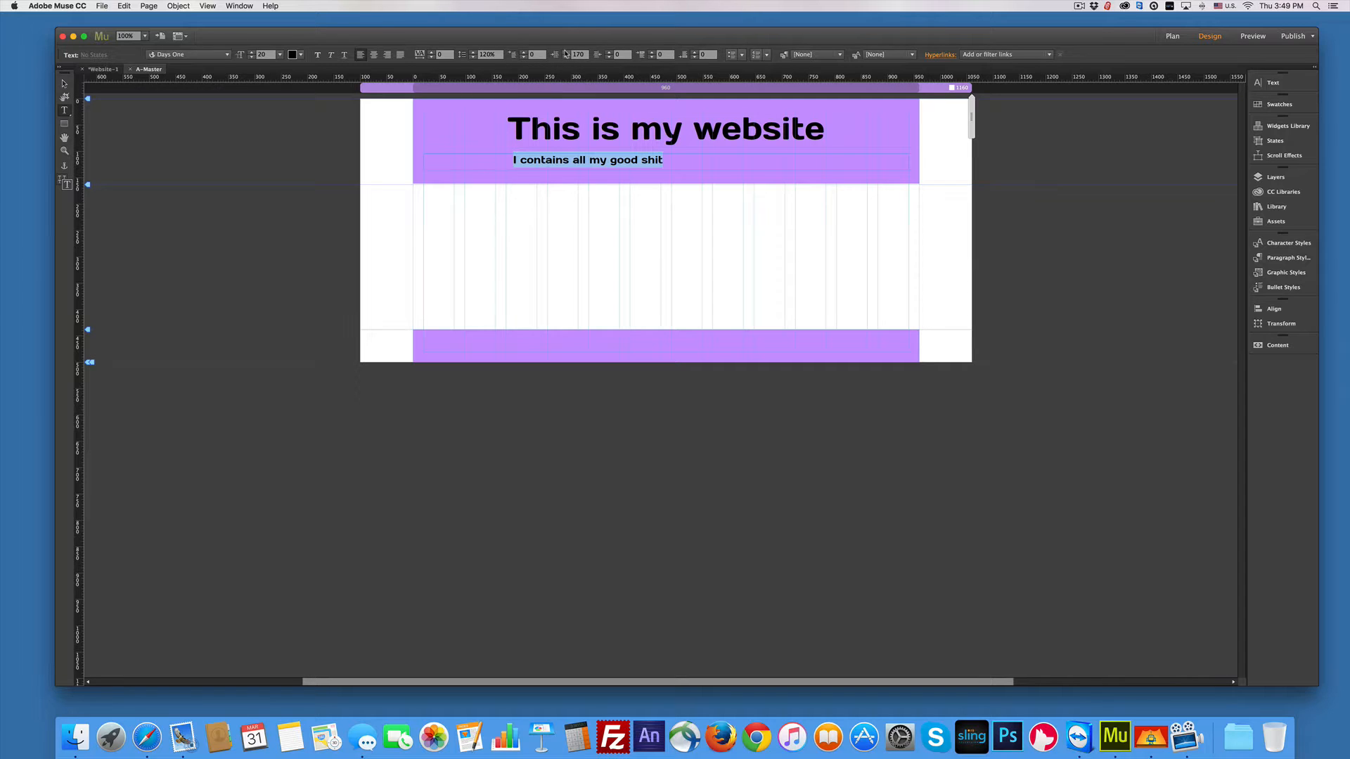
left_click(566, 53)
left_click(566, 53)
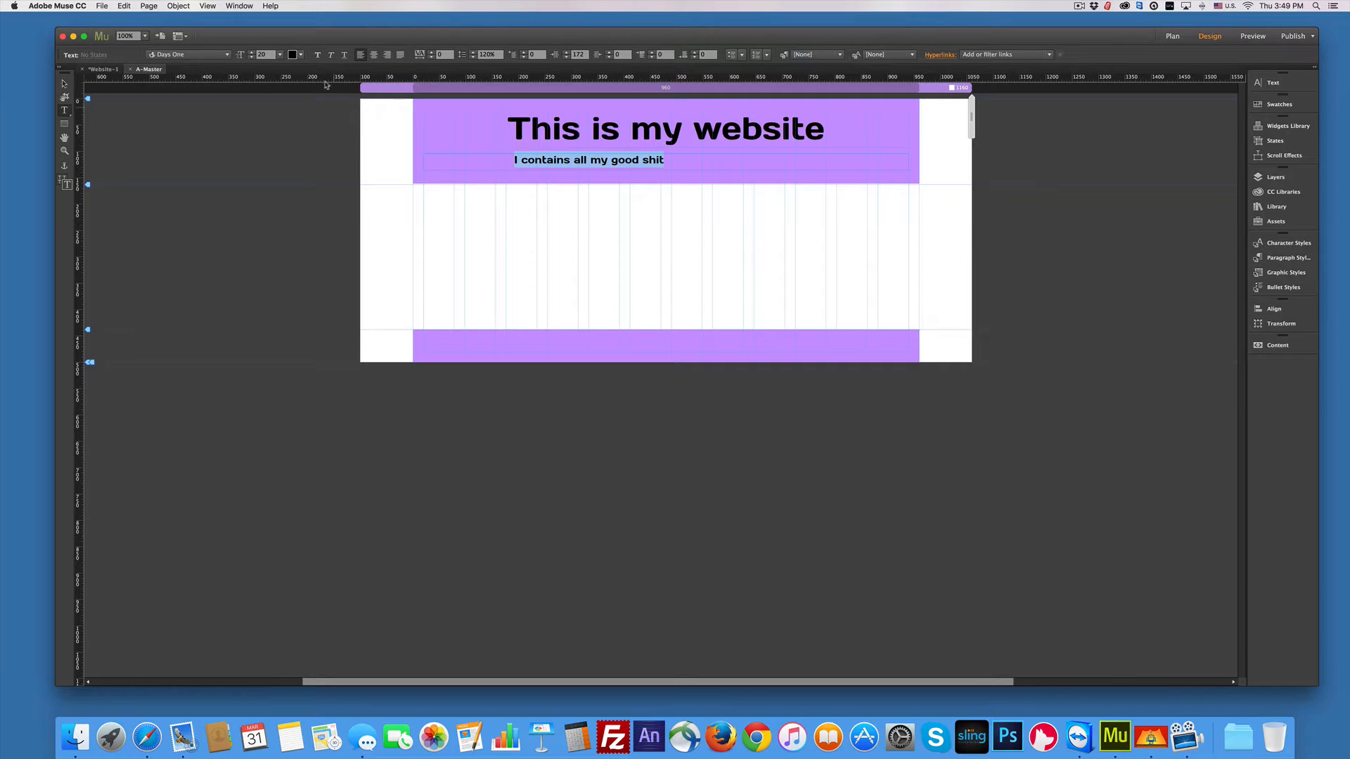
Step: Change the subtitle's text colour to pure Yellow
left_click(300, 55)
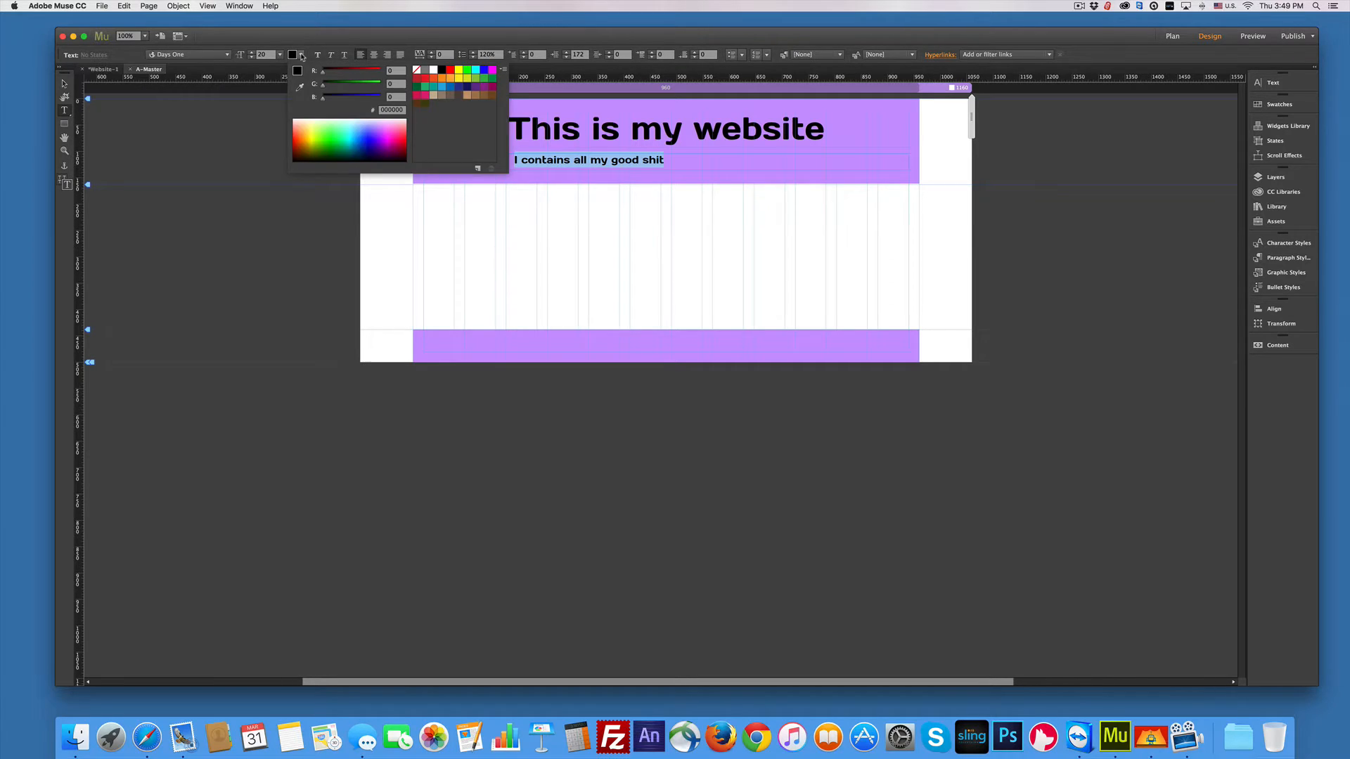
left_click(311, 123)
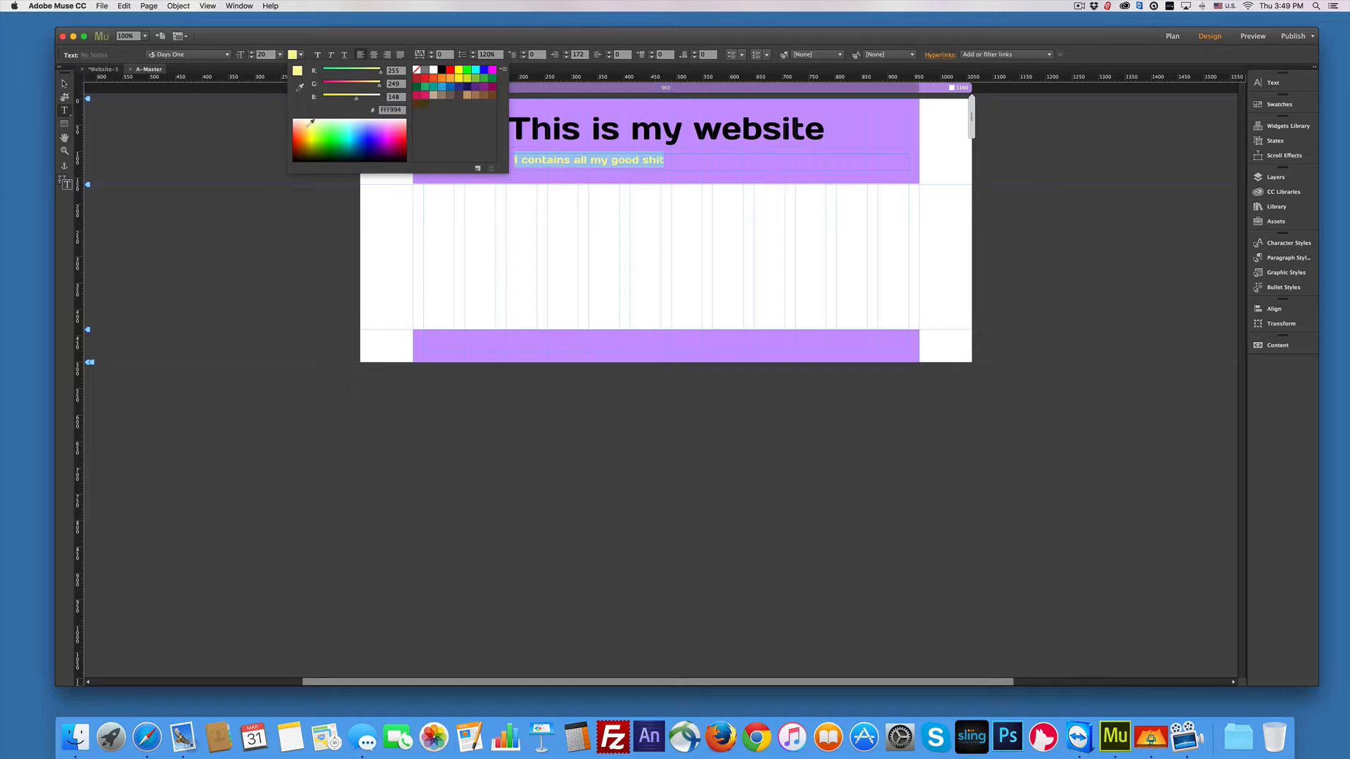
left_click(459, 70)
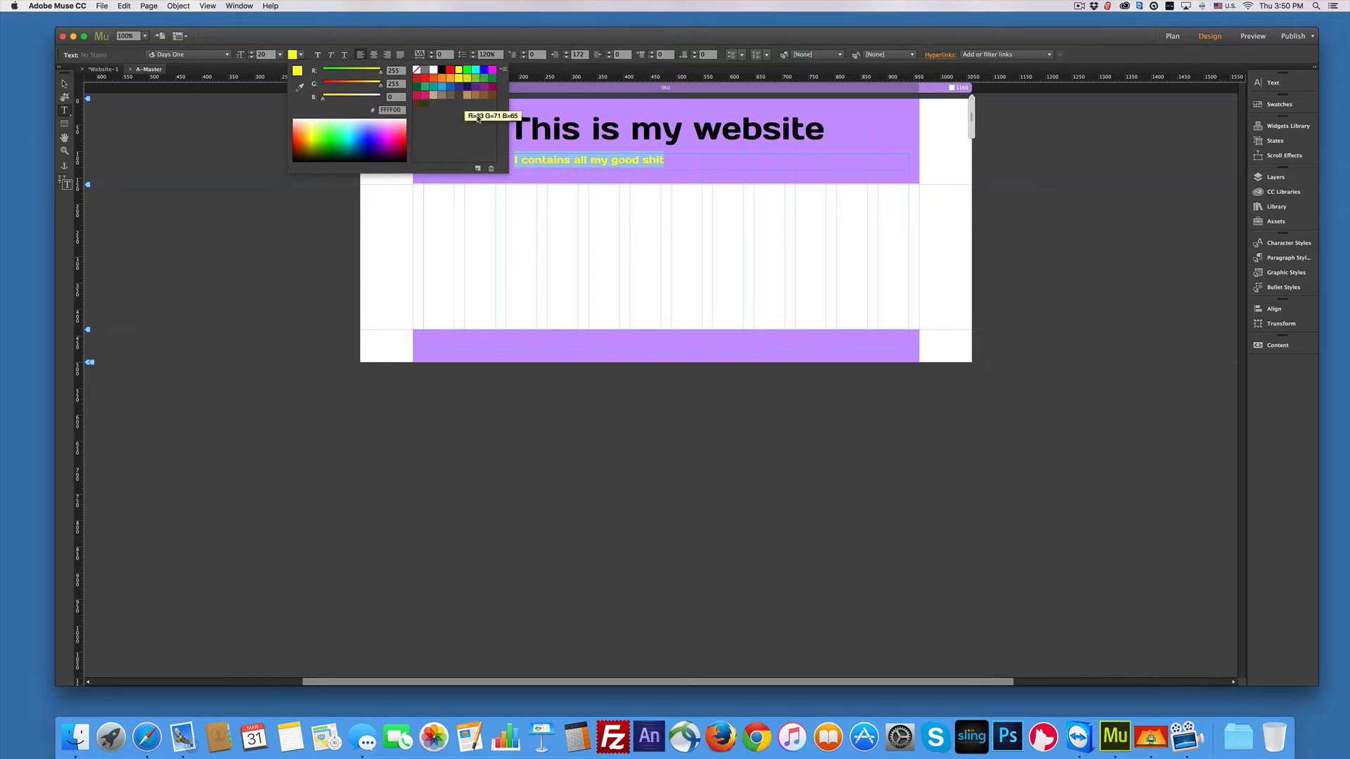
left_click(590, 173)
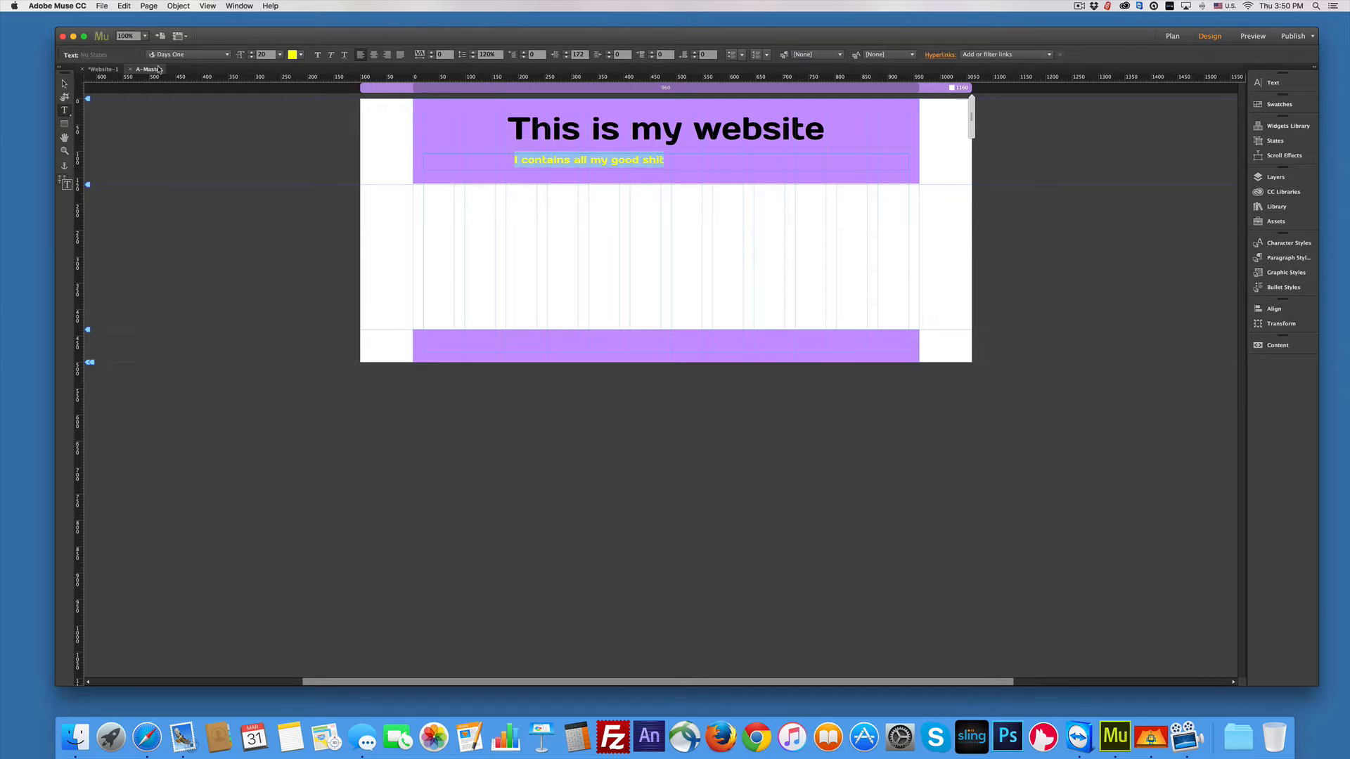
Step: Fix the subtitle typo so it reads 'It contains all my good shit'
left_click(64, 84)
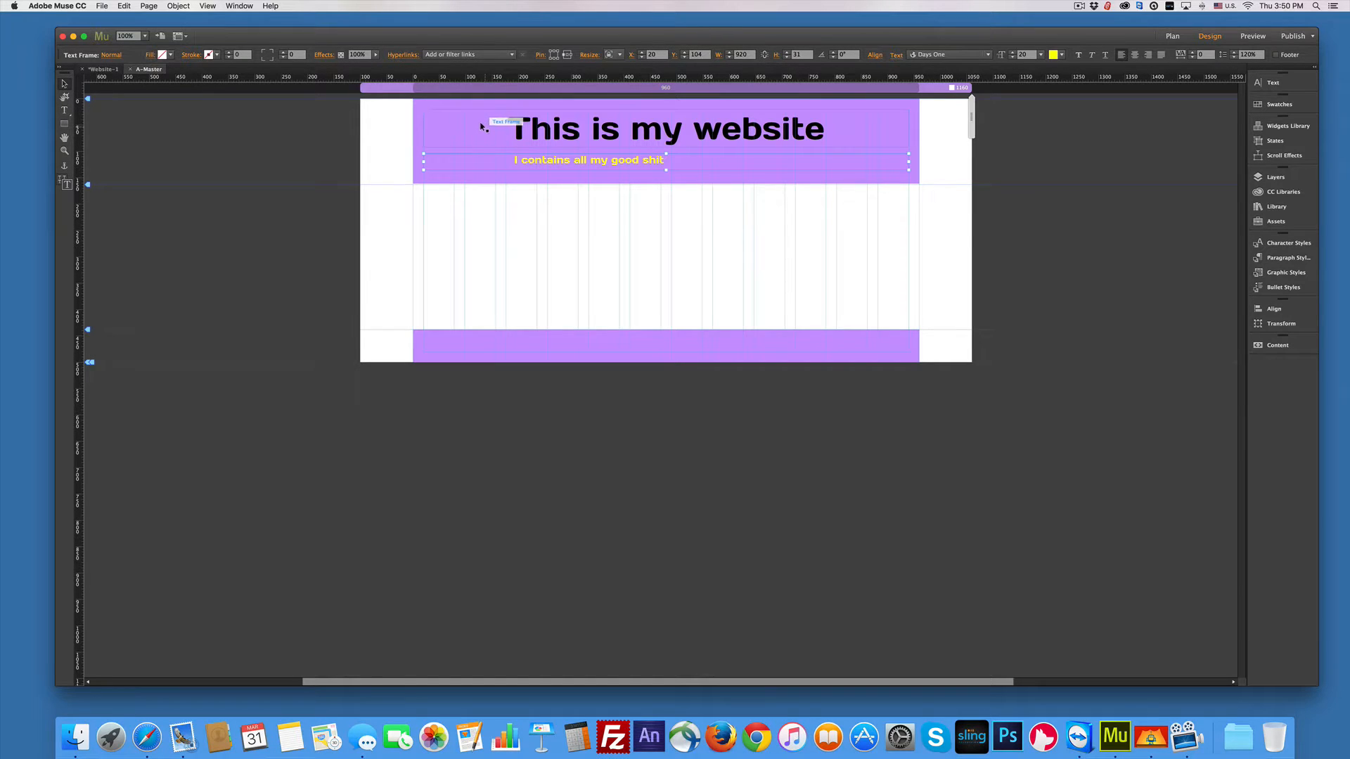
double_click(514, 160)
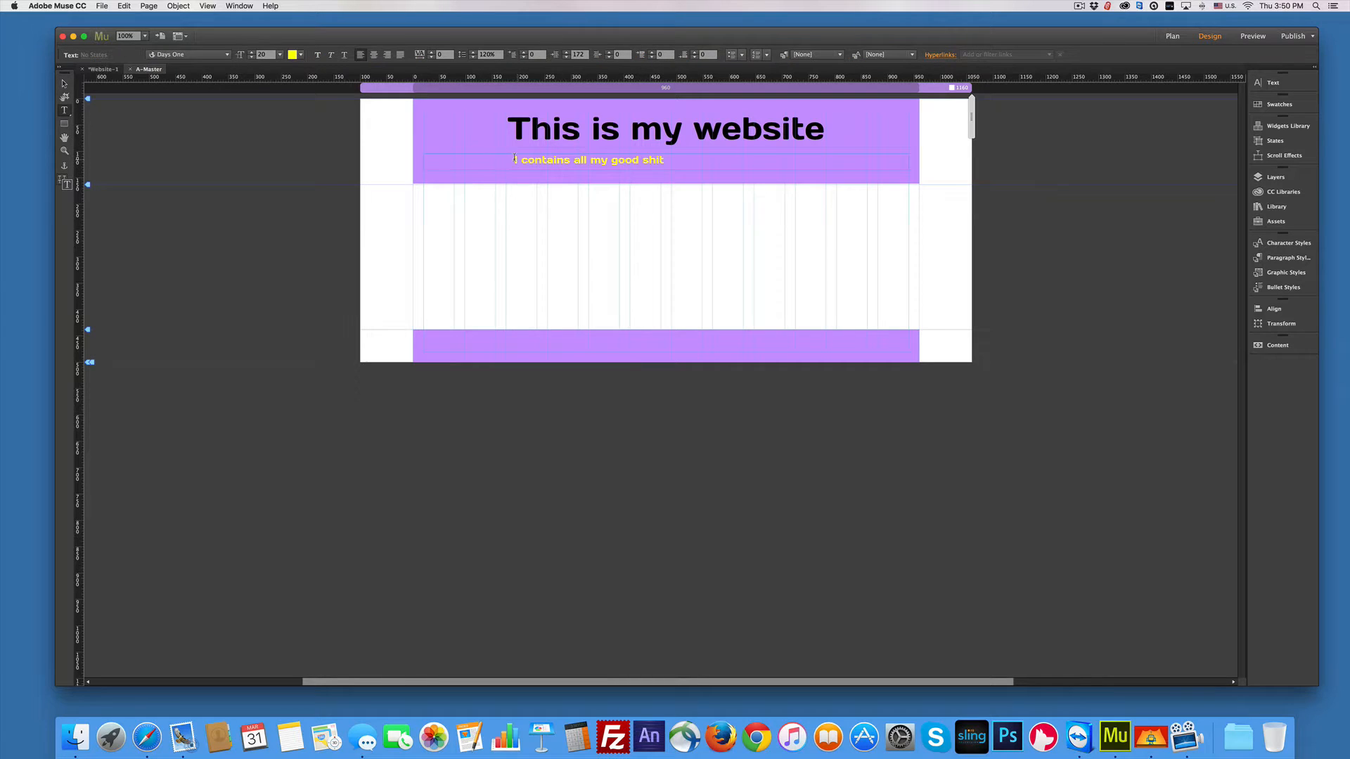
type("It")
left_click(65, 109)
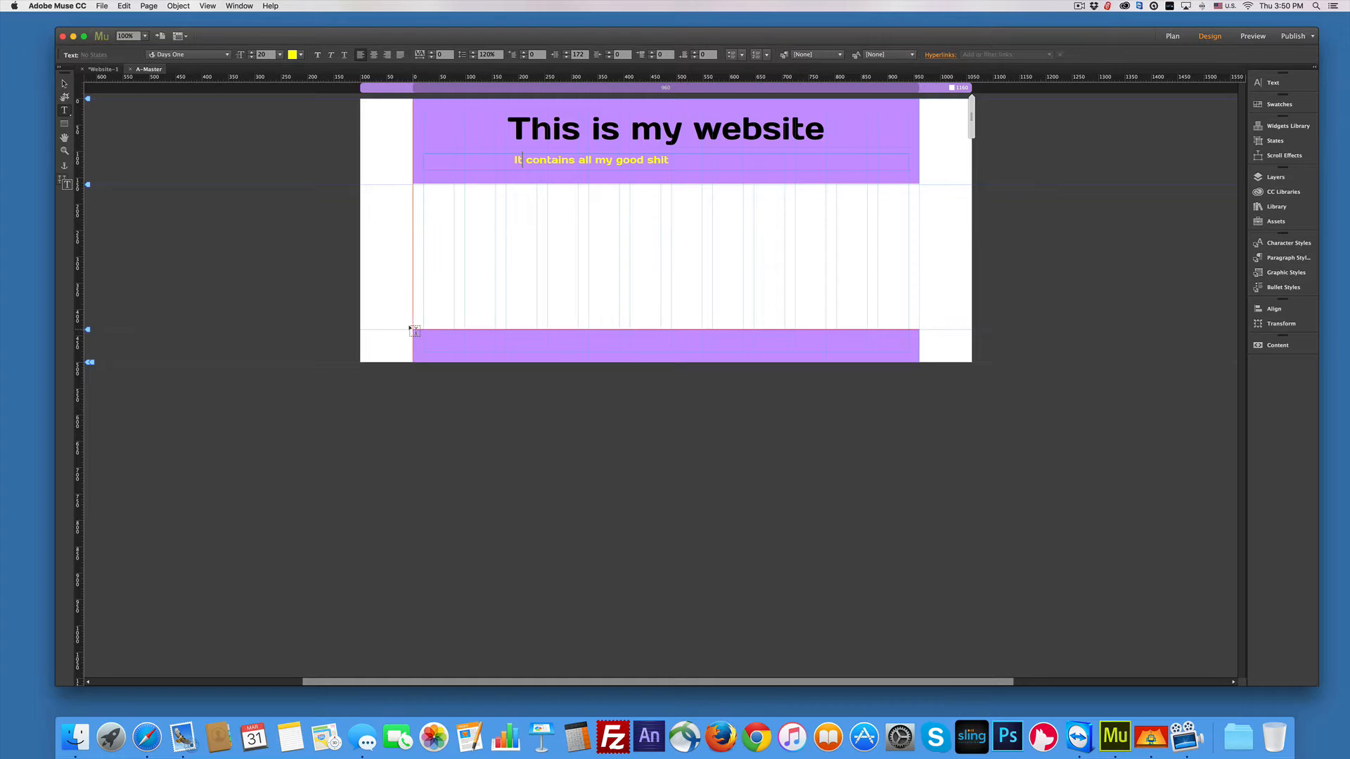
Step: Add a footer text frame reading 'March 31,2016' in the Days One font
left_click_drag(414, 331, 575, 352)
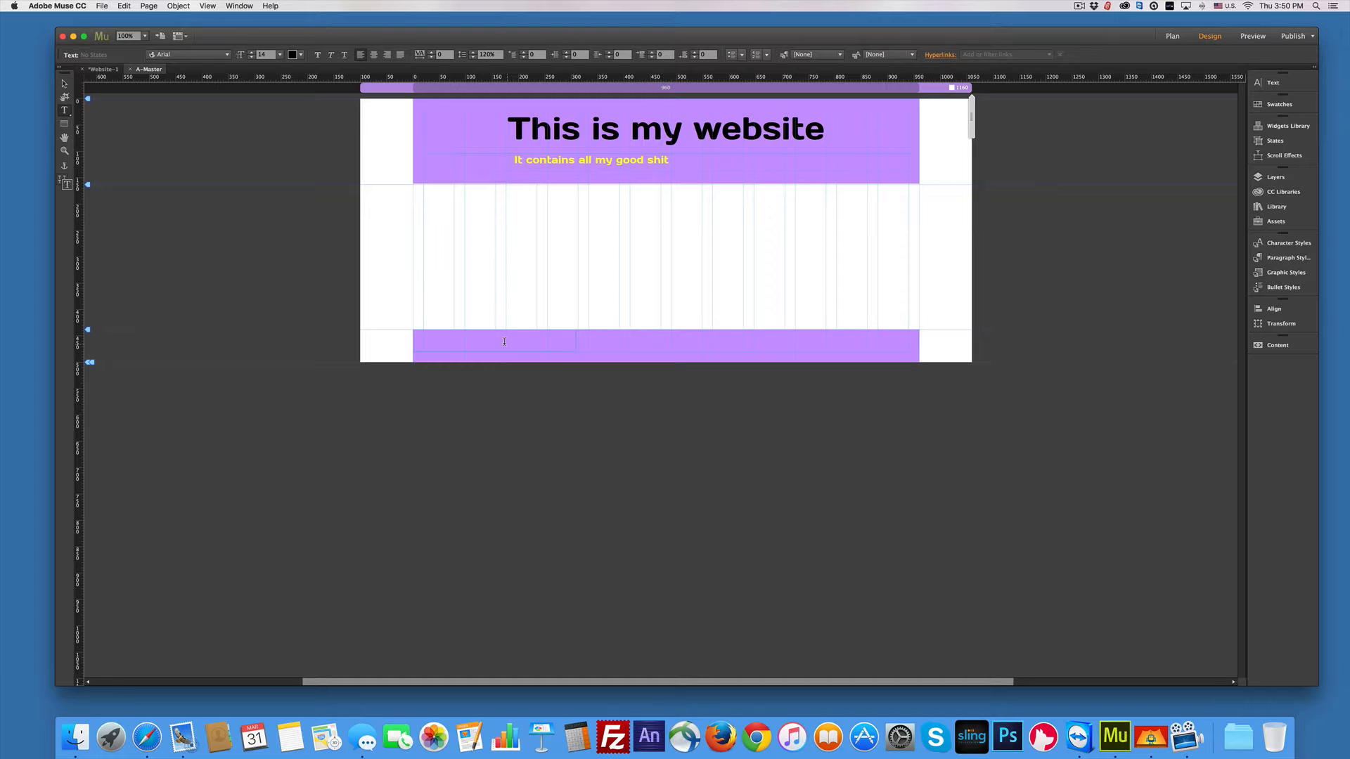
type("March ")
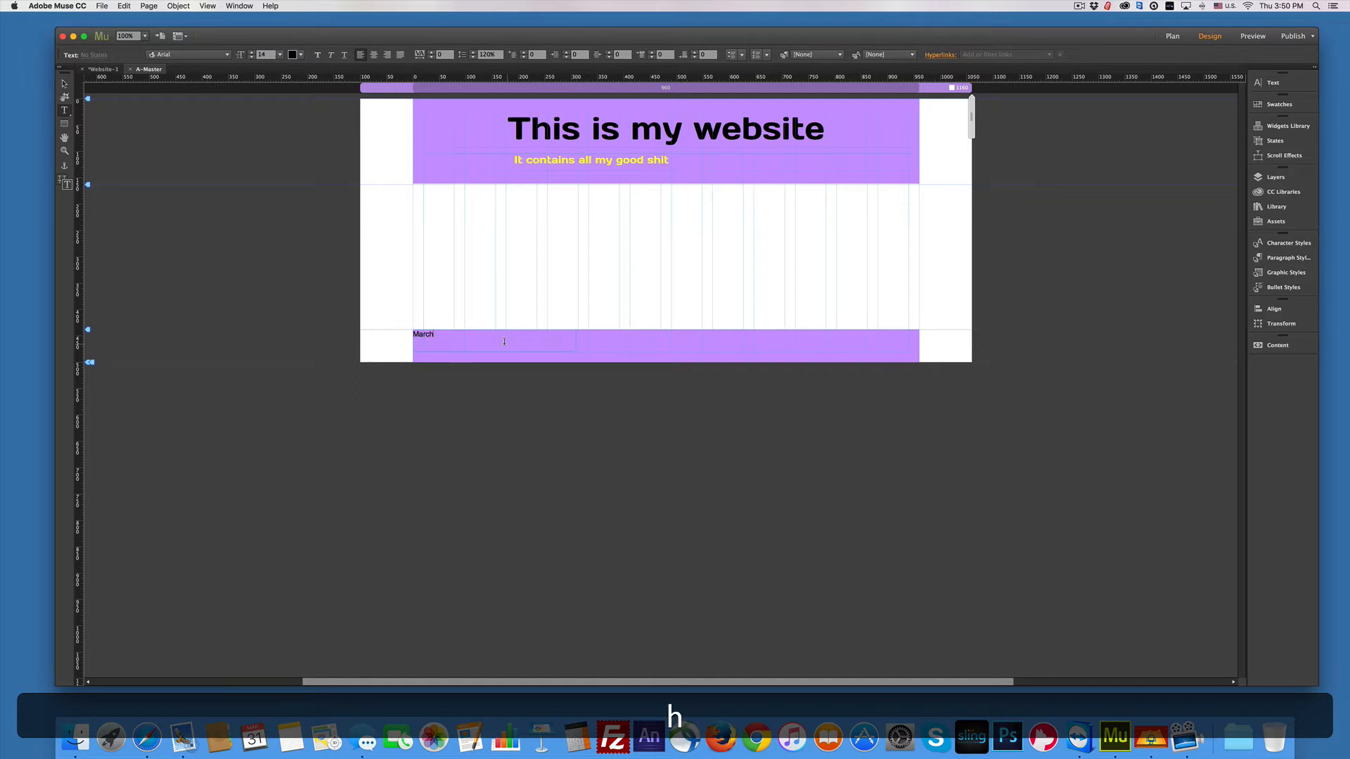
type("31,2016")
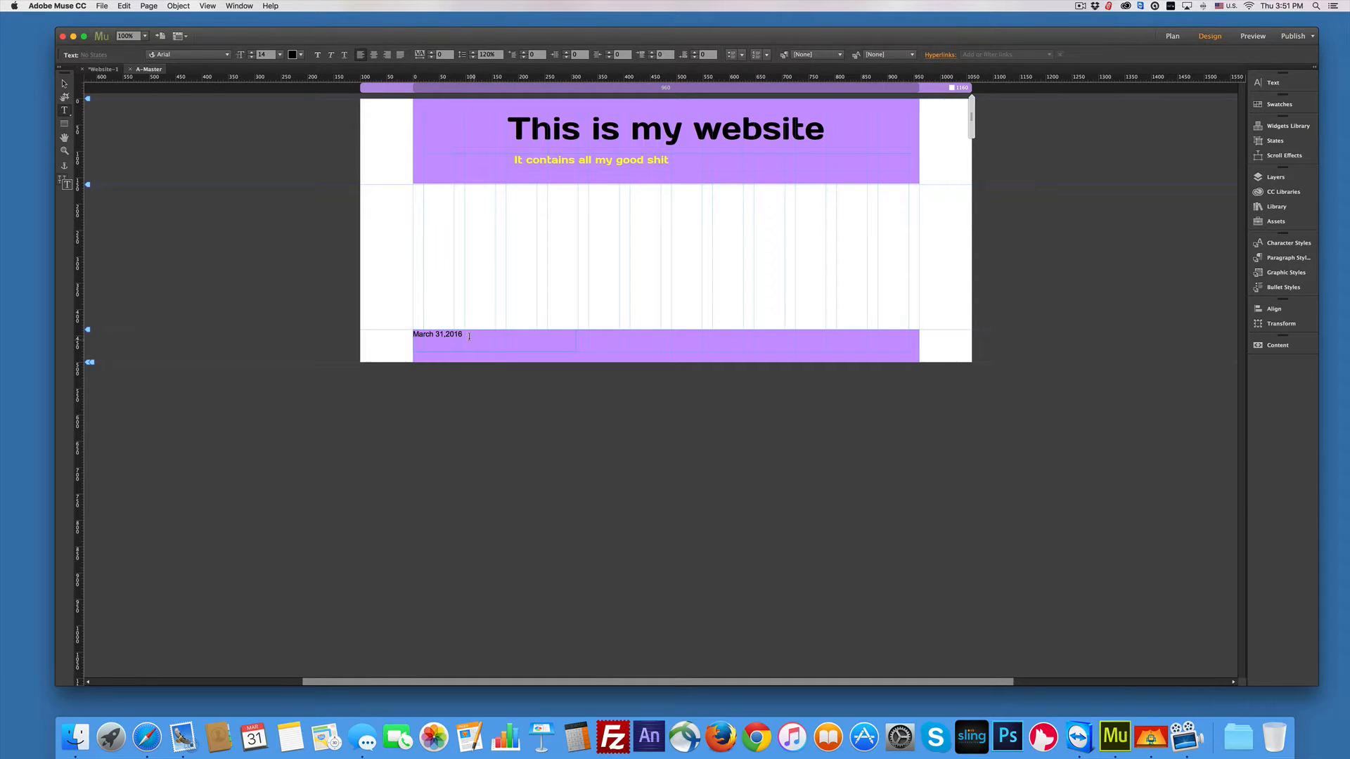
left_click_drag(462, 335, 410, 333)
left_click(215, 59)
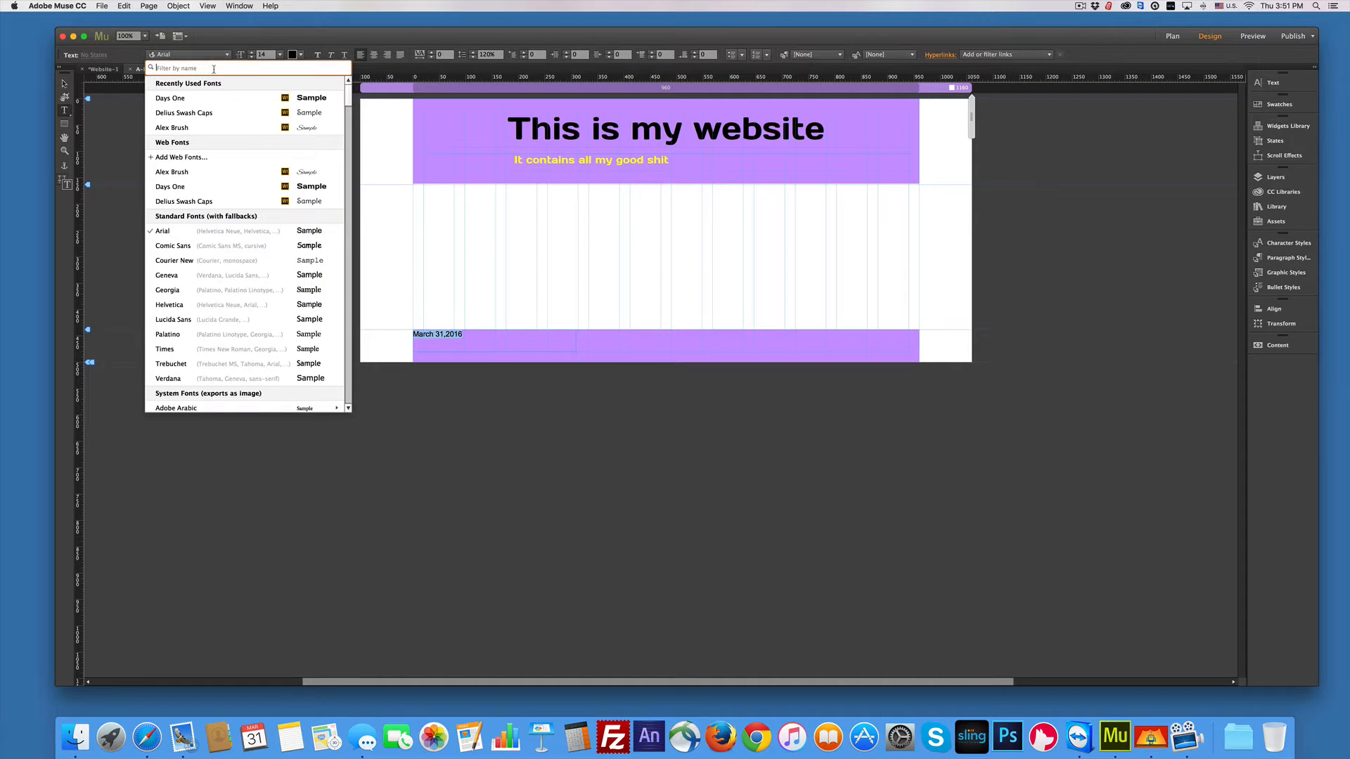
left_click(182, 102)
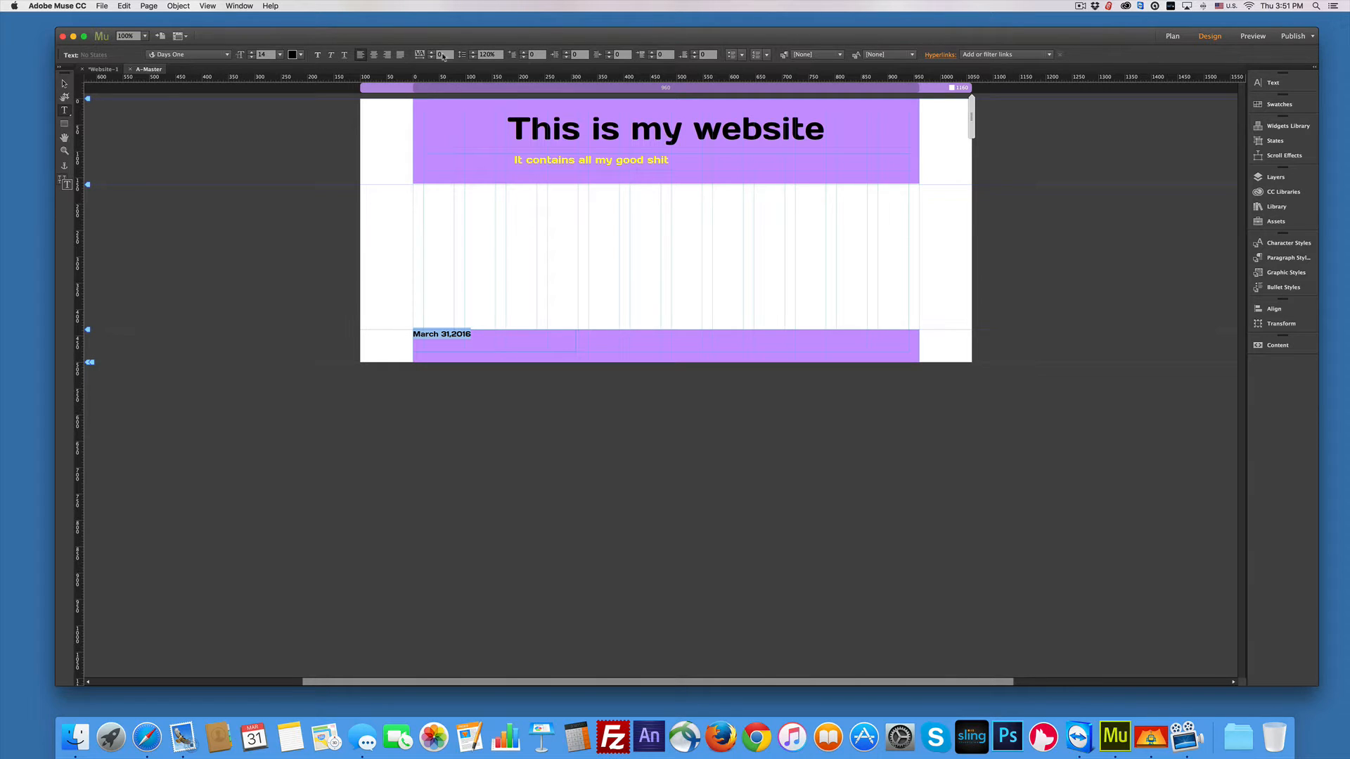
Step: Centre the footer date and give it 14 px of space before
left_click(373, 55)
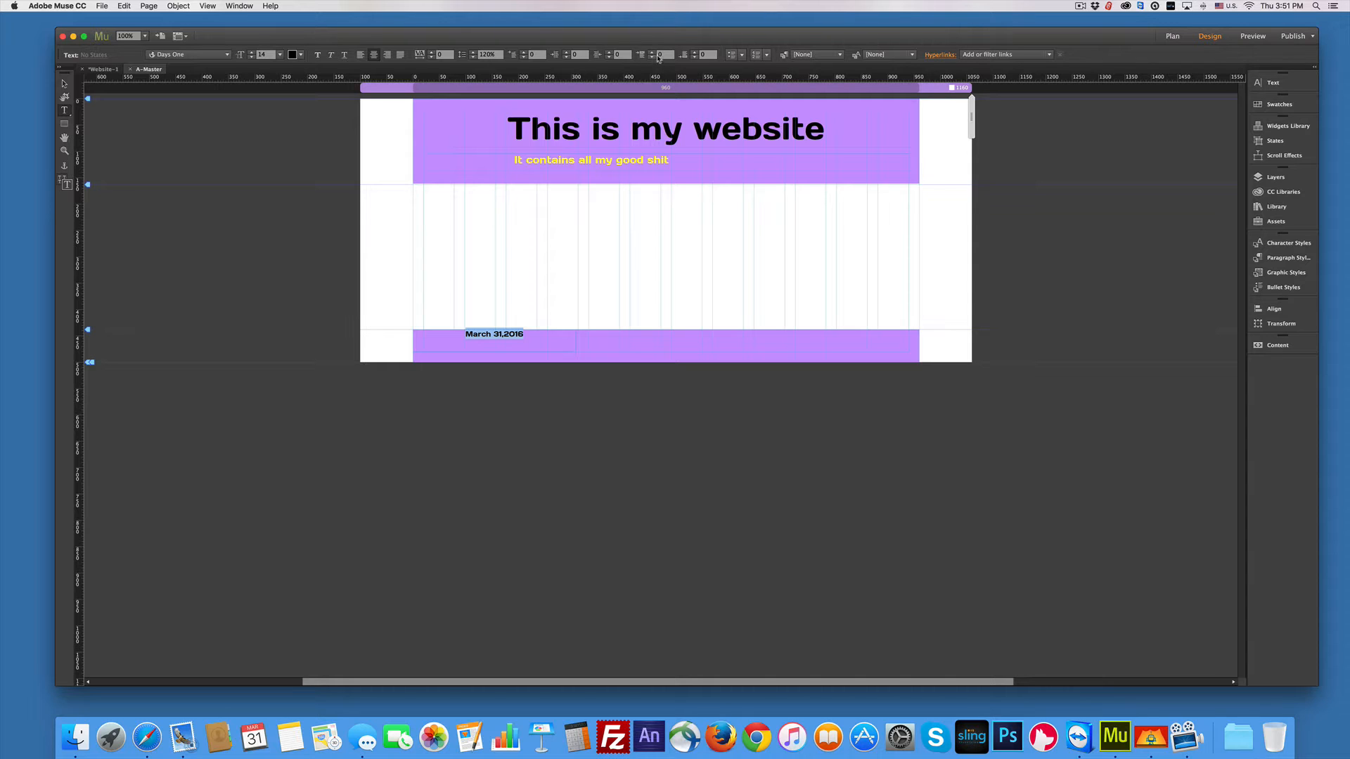
left_click(652, 56)
type("10")
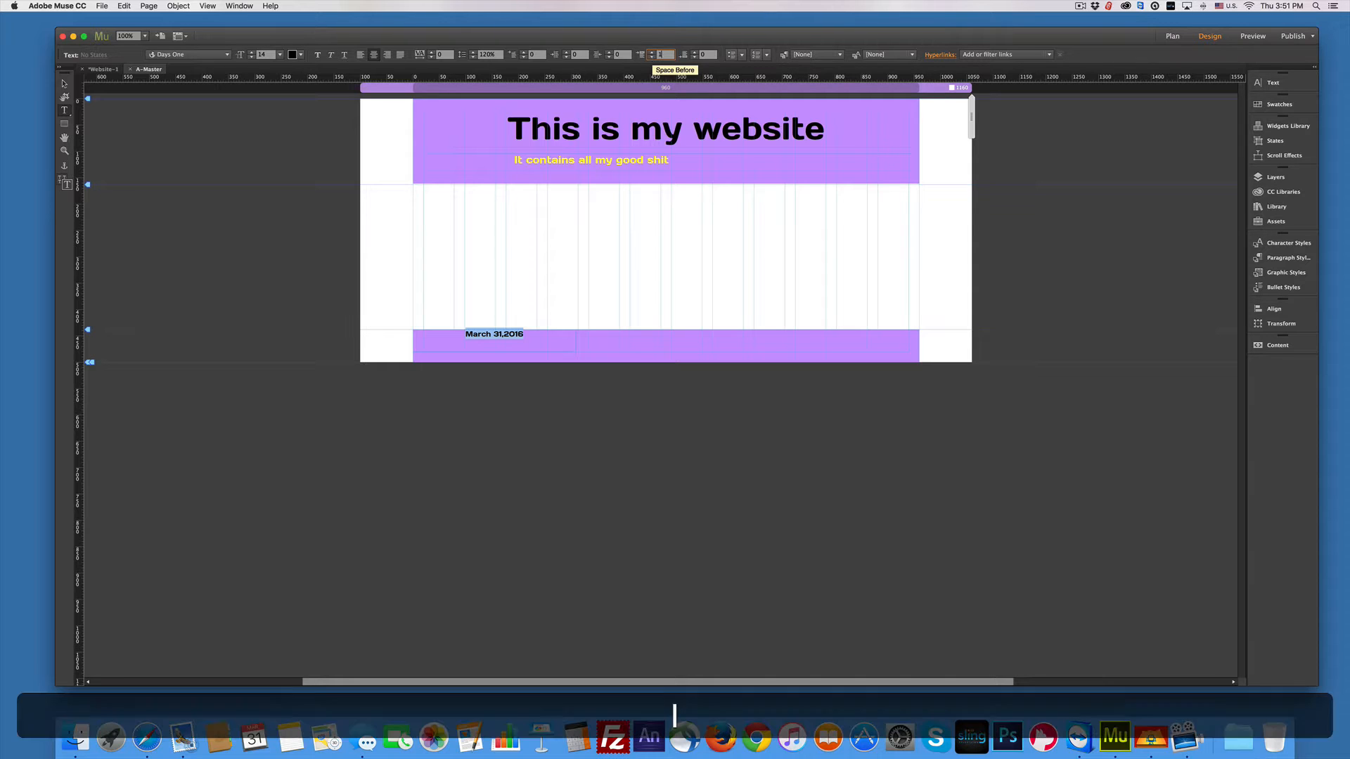
key("Return")
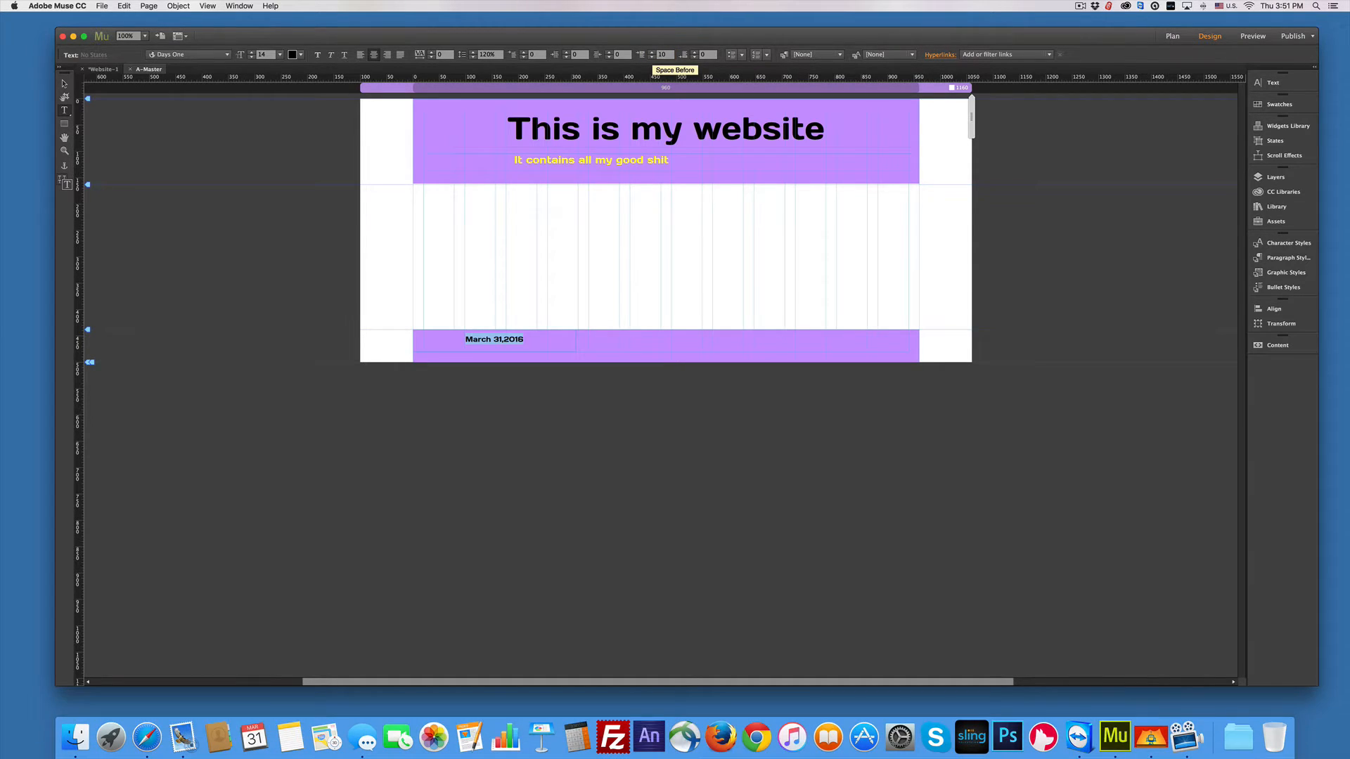
left_click(651, 57)
left_click(652, 57)
left_click(652, 57)
left_click(652, 53)
left_click(652, 54)
left_click(652, 53)
left_click(652, 53)
left_click(652, 54)
left_click(652, 54)
left_click(651, 53)
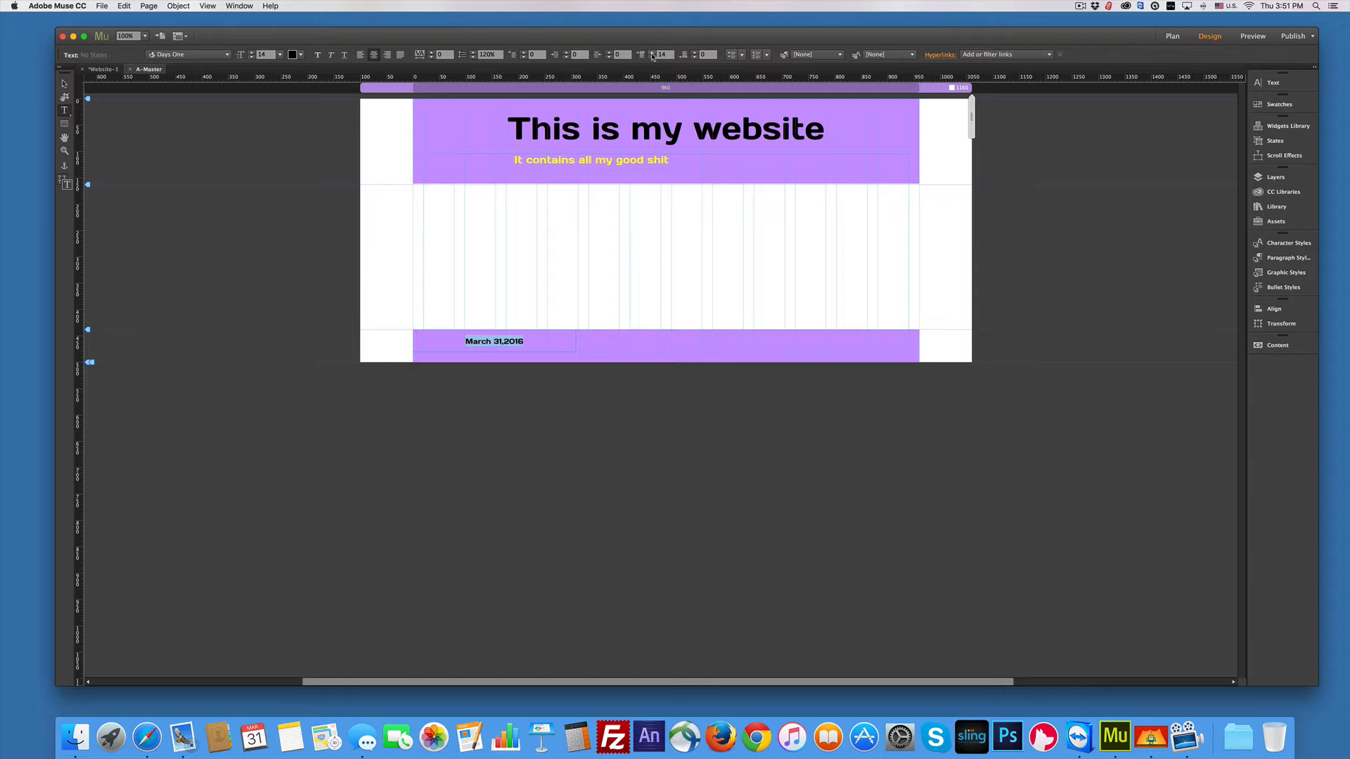
left_click(652, 58)
left_click(653, 52)
Step: Duplicate the date frame into left, middle and right copies evenly spaced across the footer
left_click(63, 84)
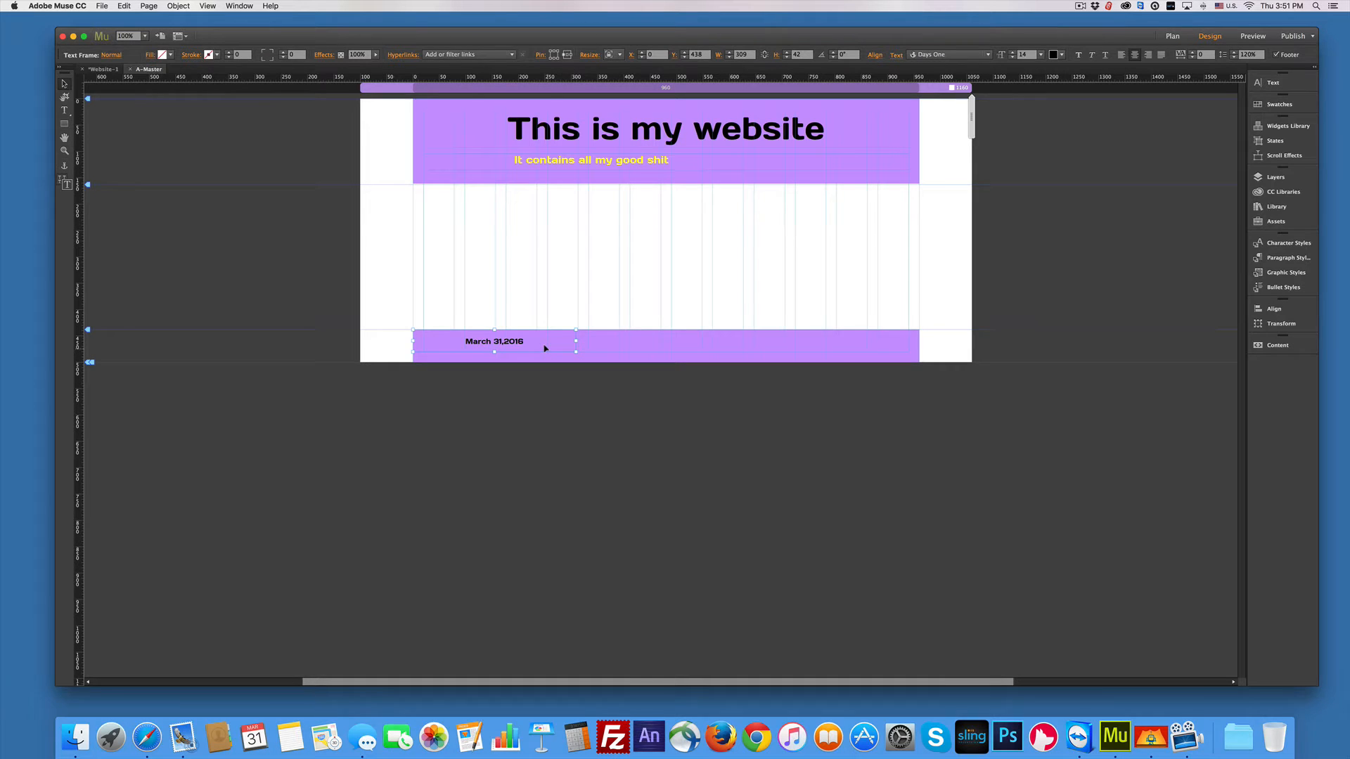
left_click_drag(545, 348, 886, 355)
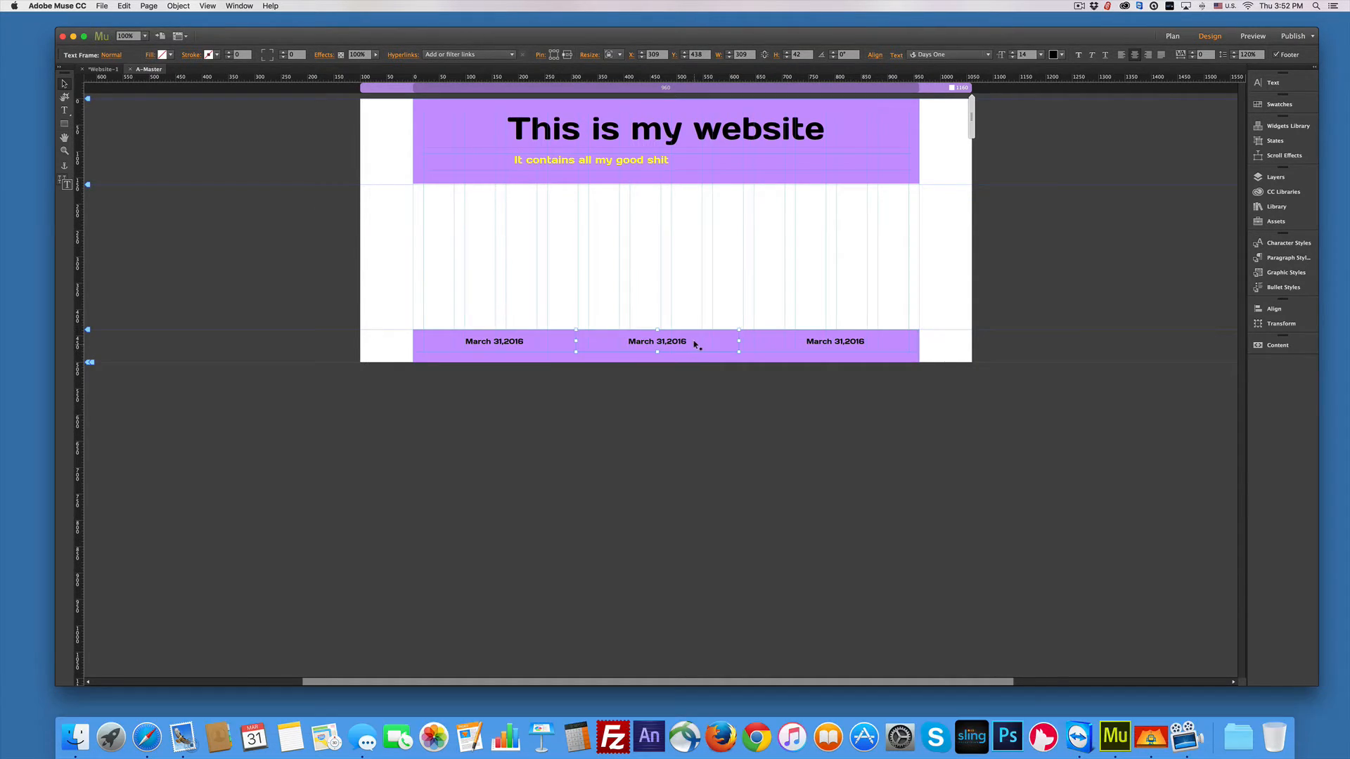
left_click_drag(699, 344, 698, 340)
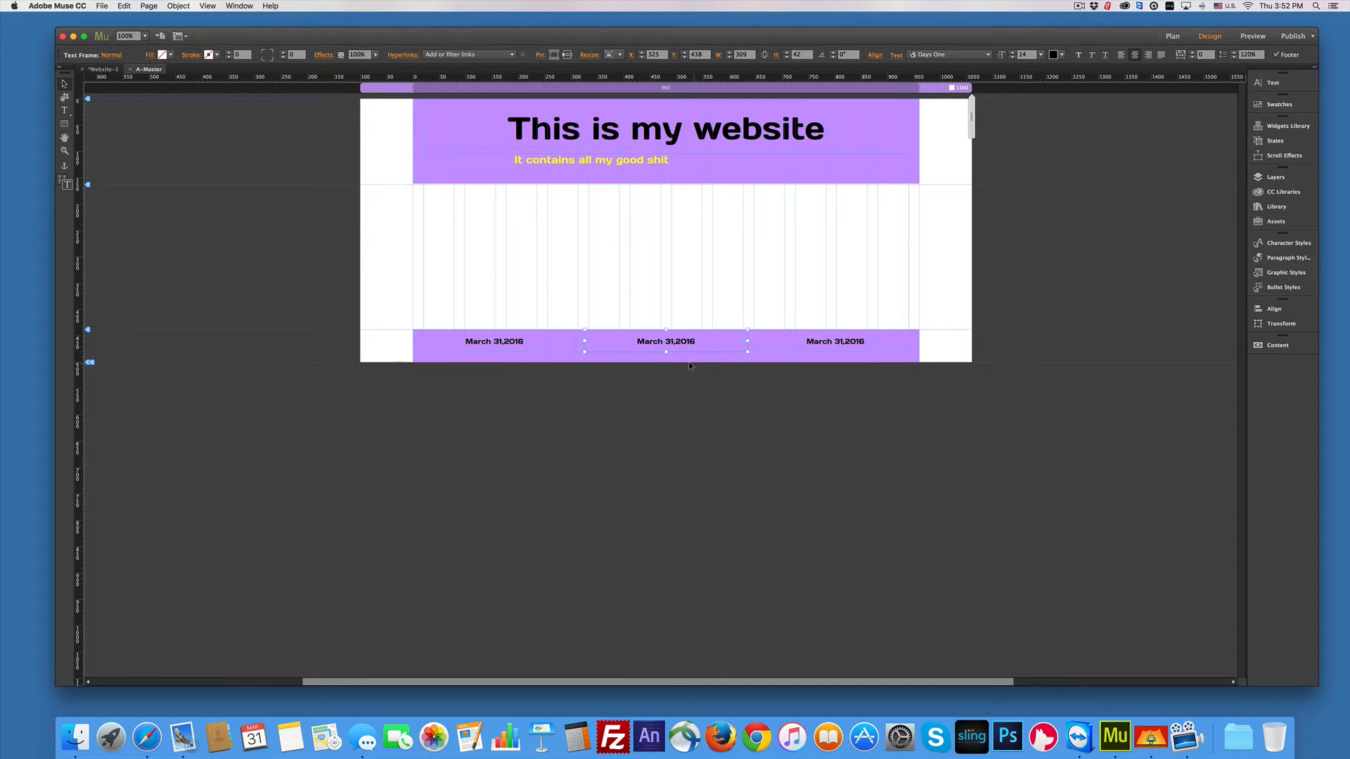
double_click(643, 340)
left_click_drag(631, 337, 695, 339)
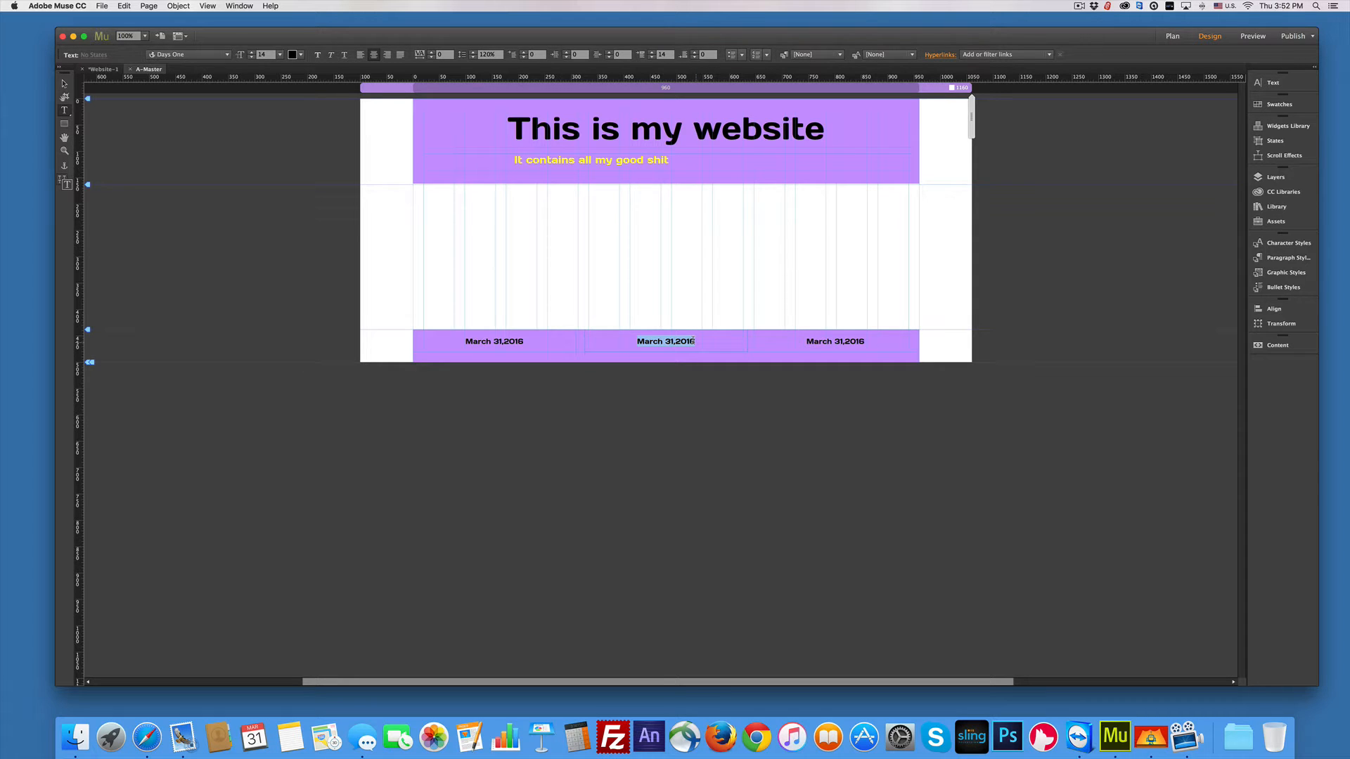
Step: Replace the middle footer date with a © copyright line with the owner's name and 2016
key("alt")
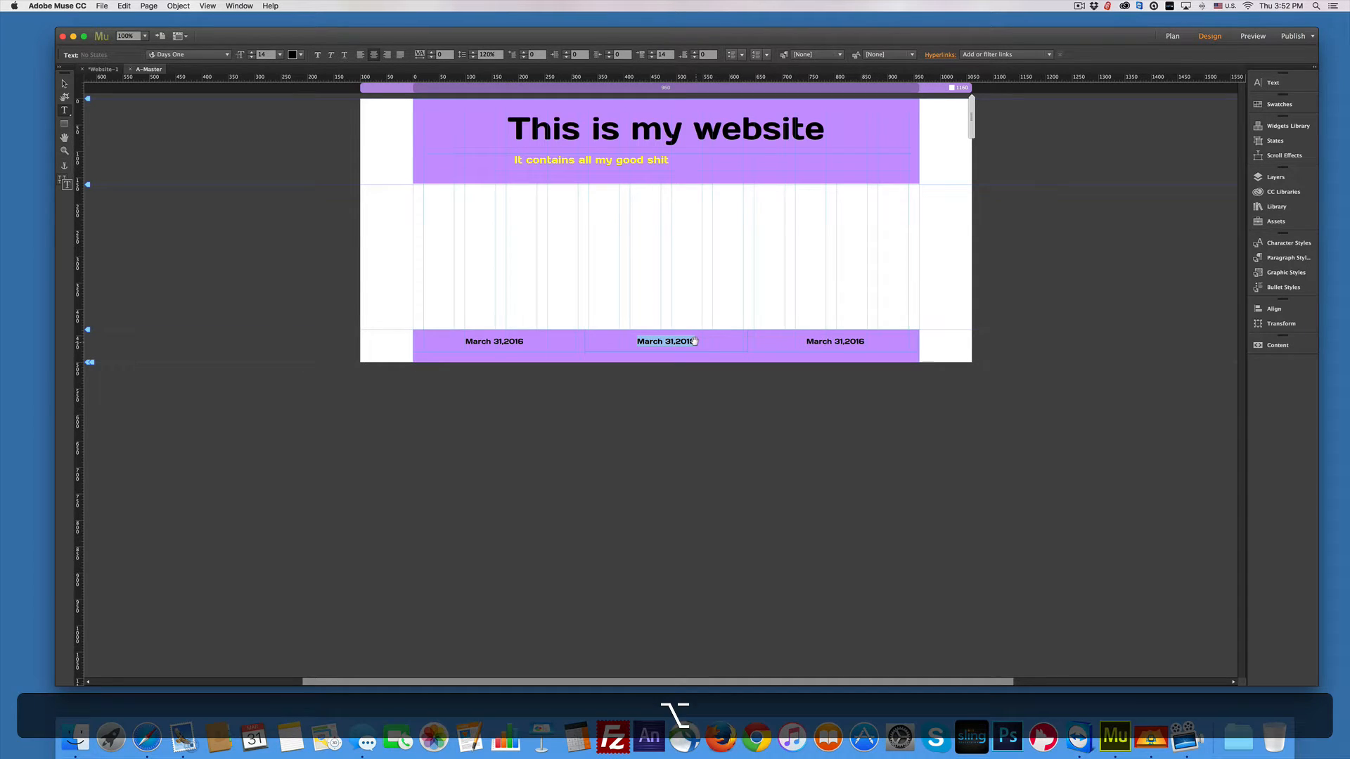
key("alt+g")
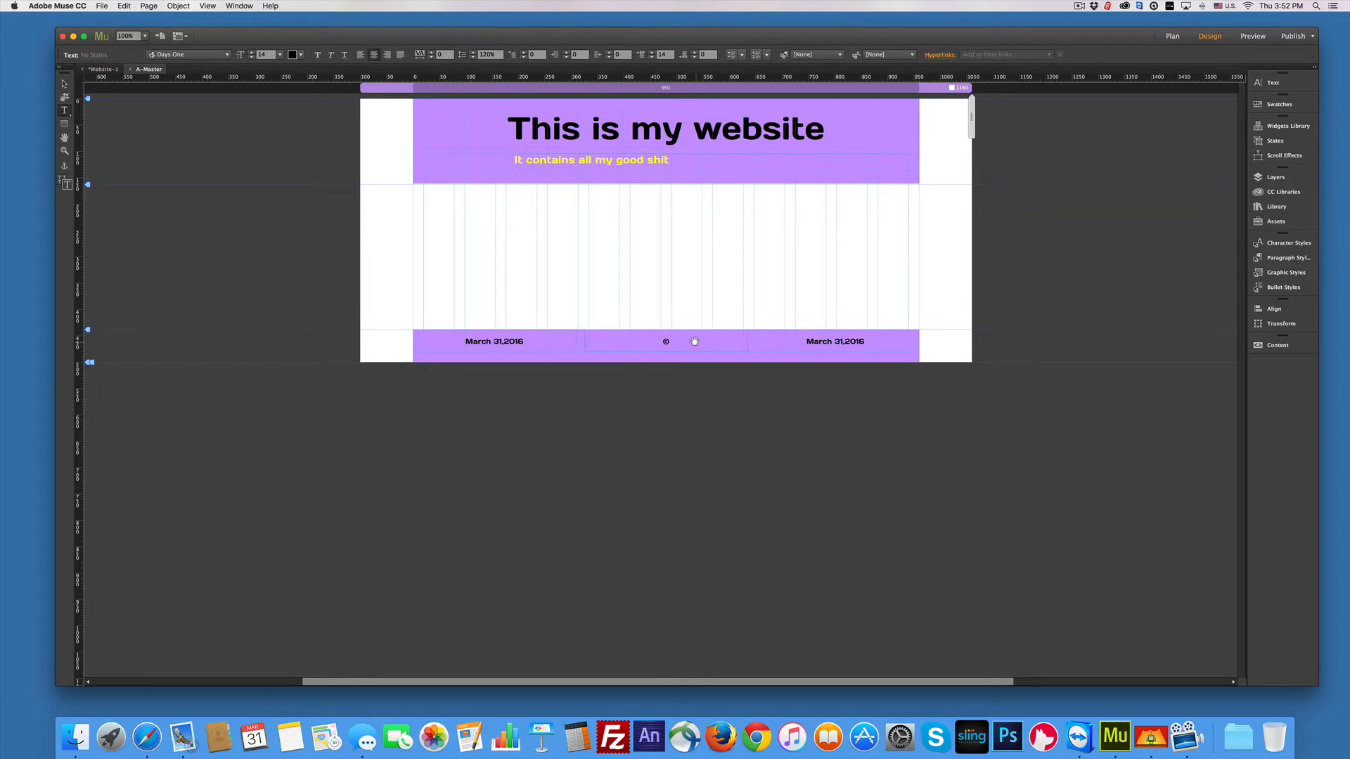
key("shift")
type("Dod")
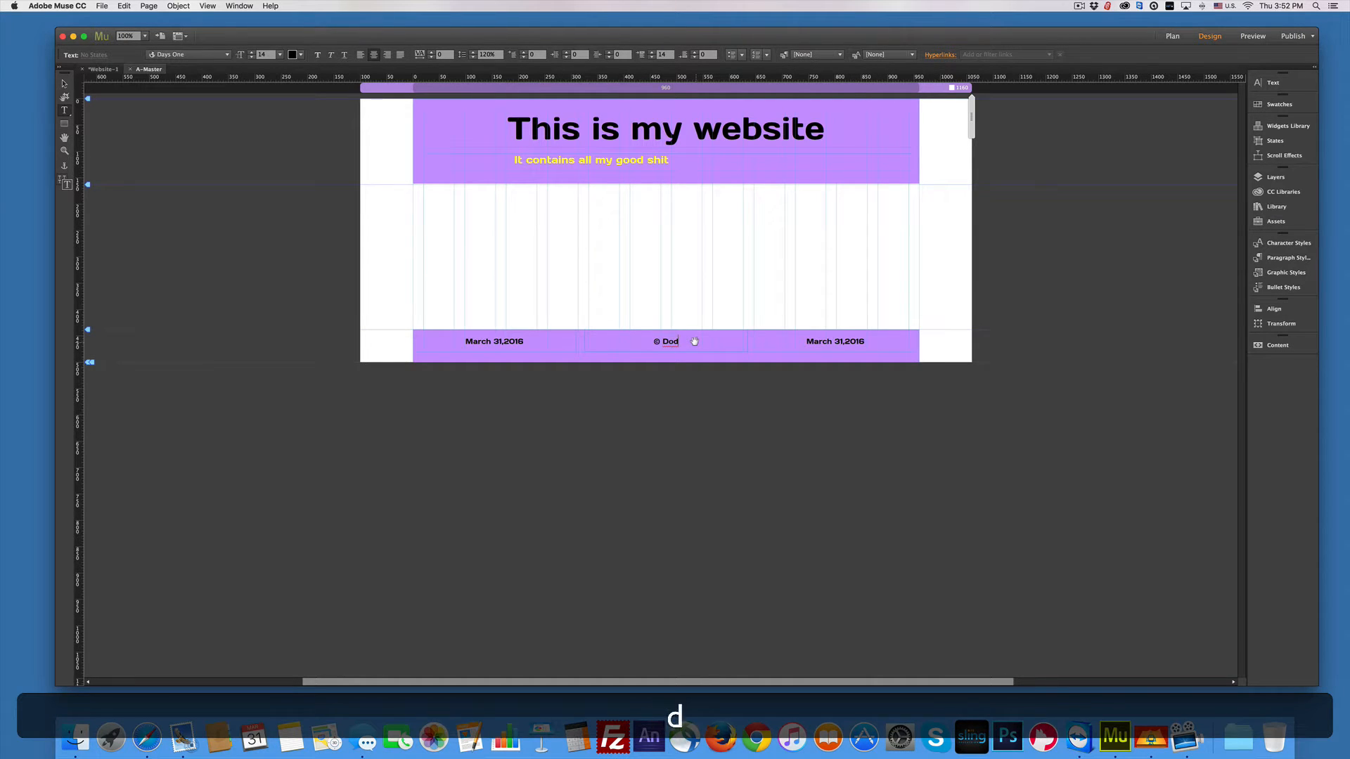
type("ge 2016")
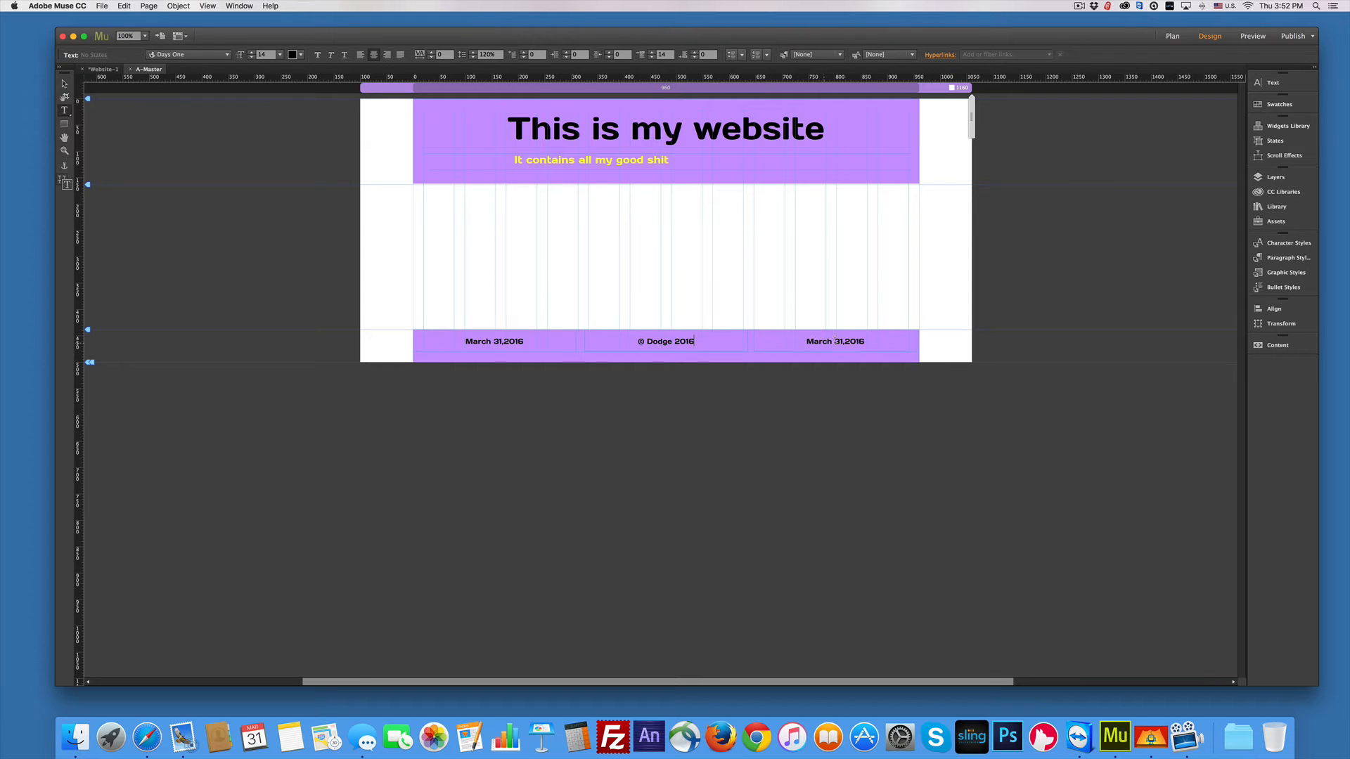
left_click_drag(865, 341, 806, 341)
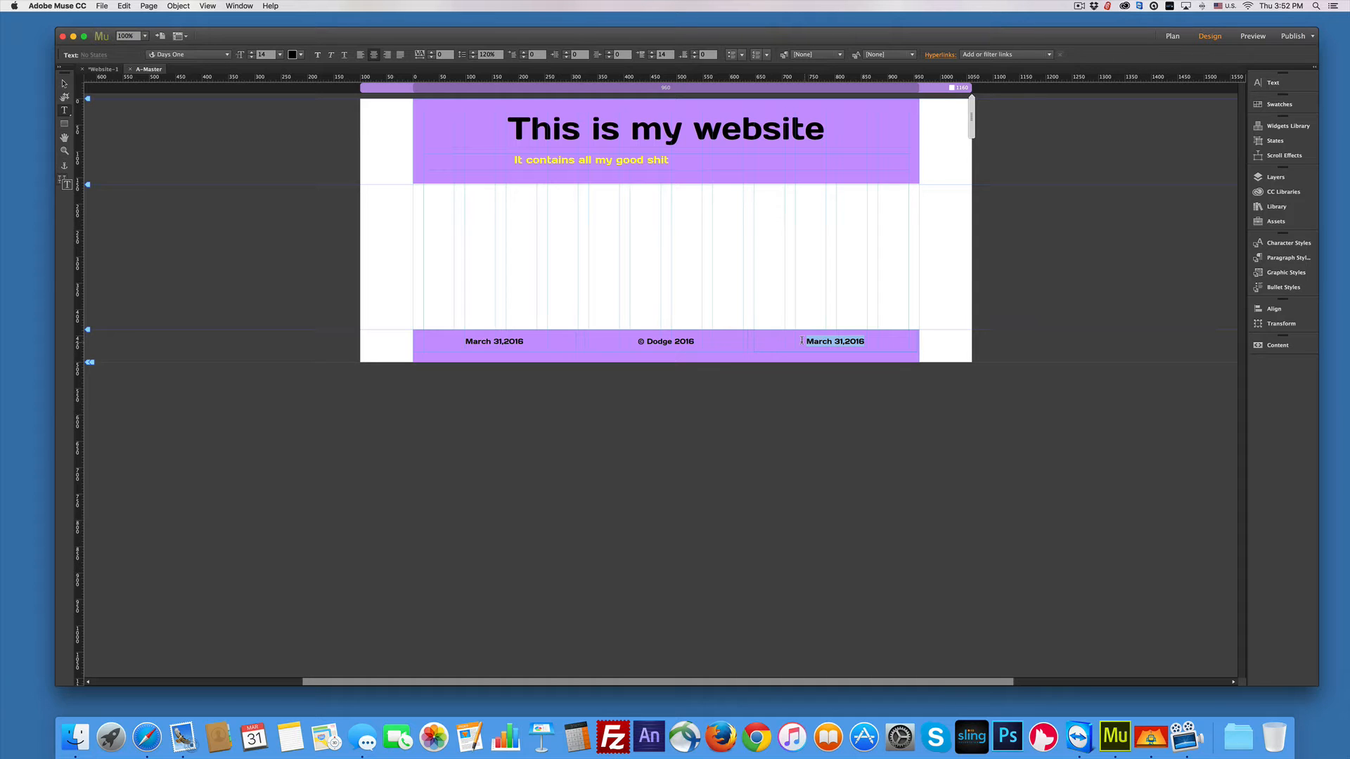
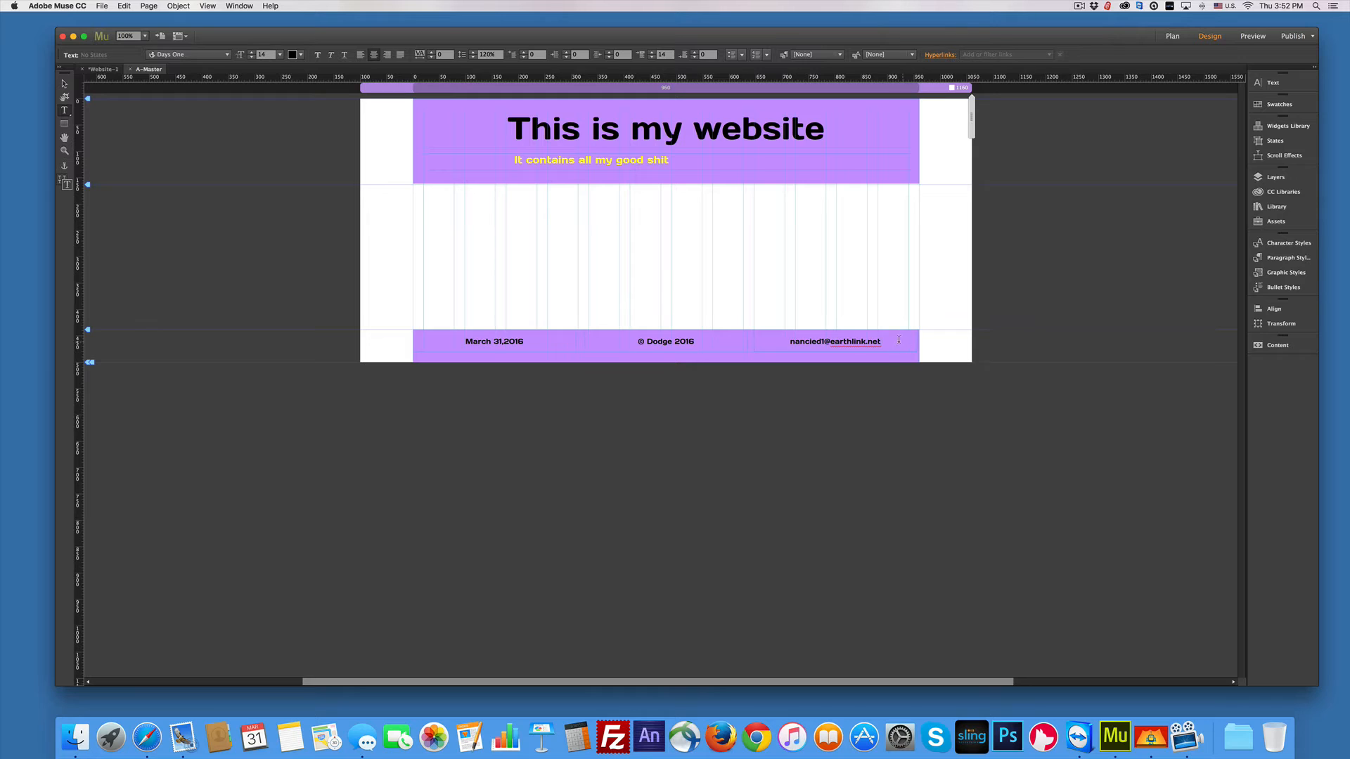
Step: Type the contact e-mail address over the right footer date, correcting a typo
left_click_drag(881, 343, 792, 343)
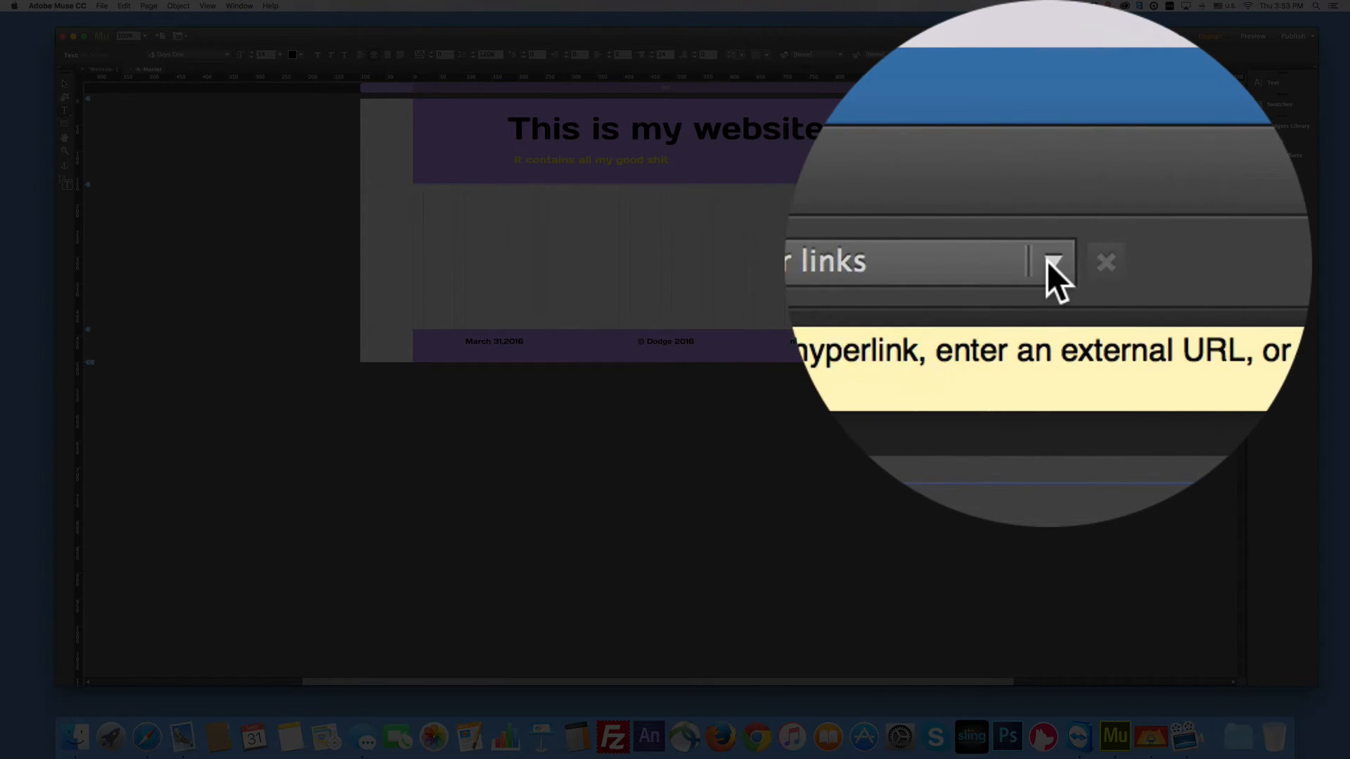
Step: Hyperlink the footer e-mail text to a mailto: link for the contact's address
left_click(1049, 54)
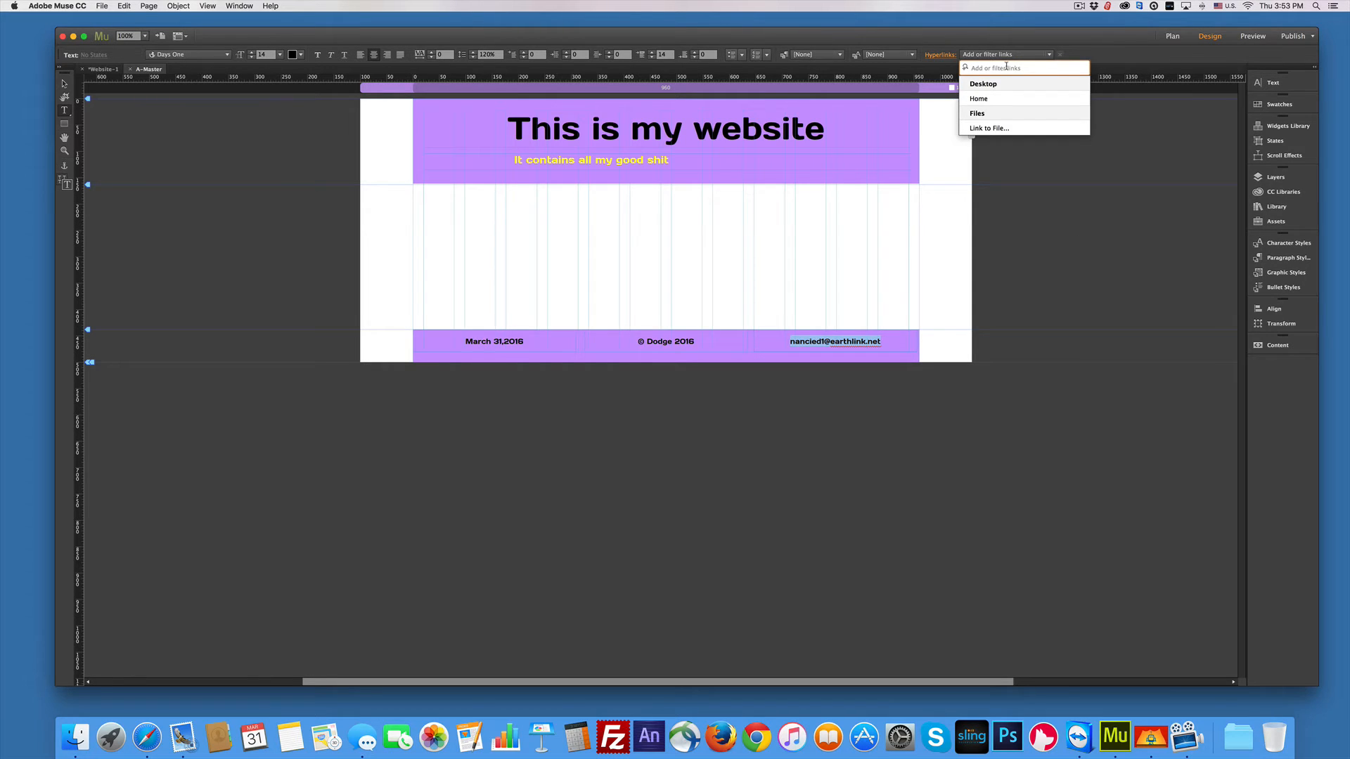
type("mailto:")
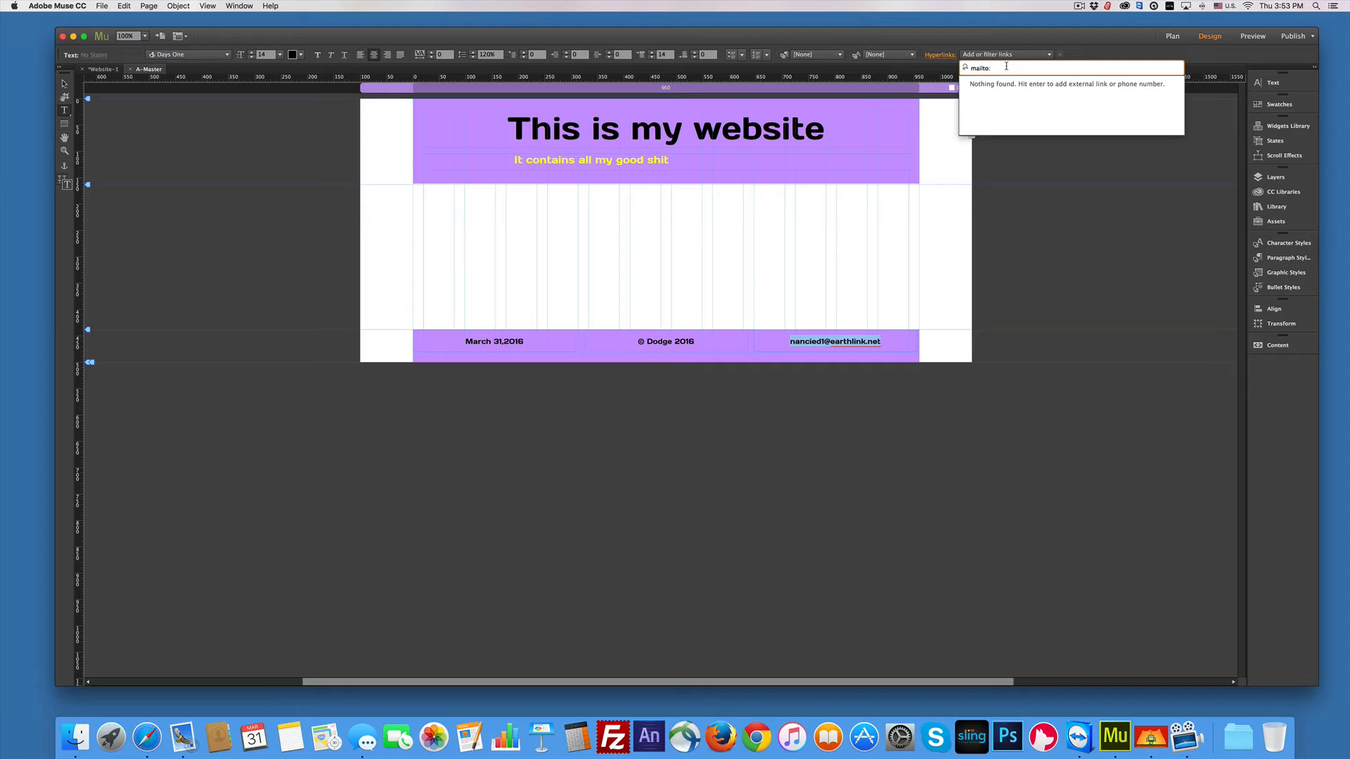
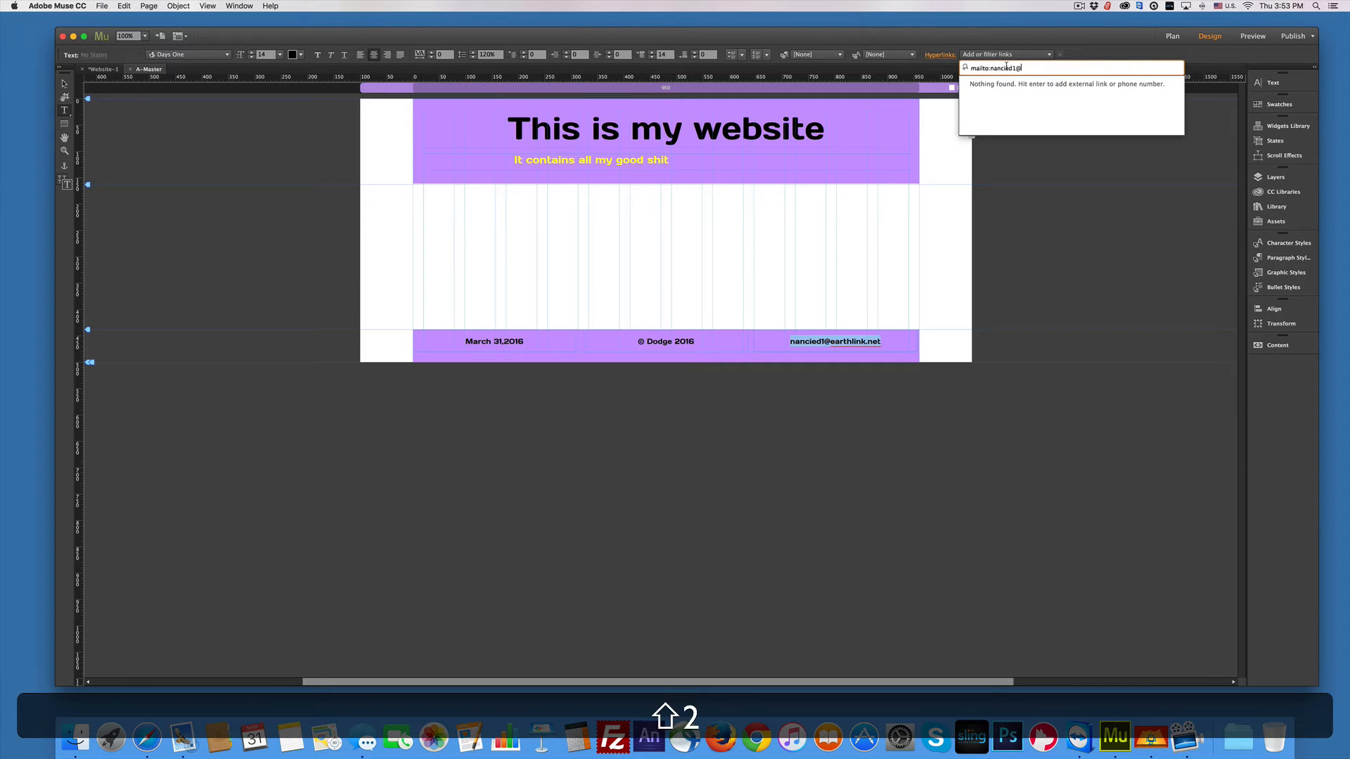
key("Return")
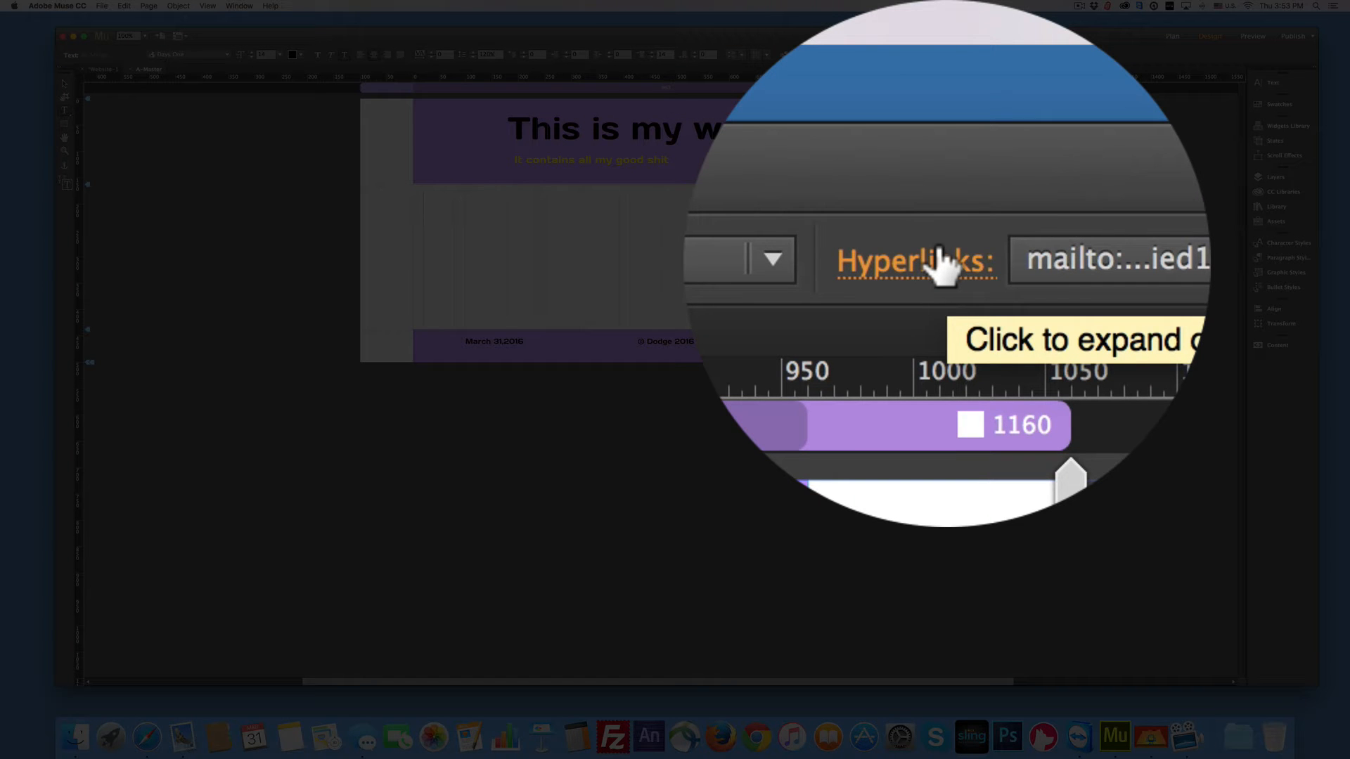
left_click(941, 55)
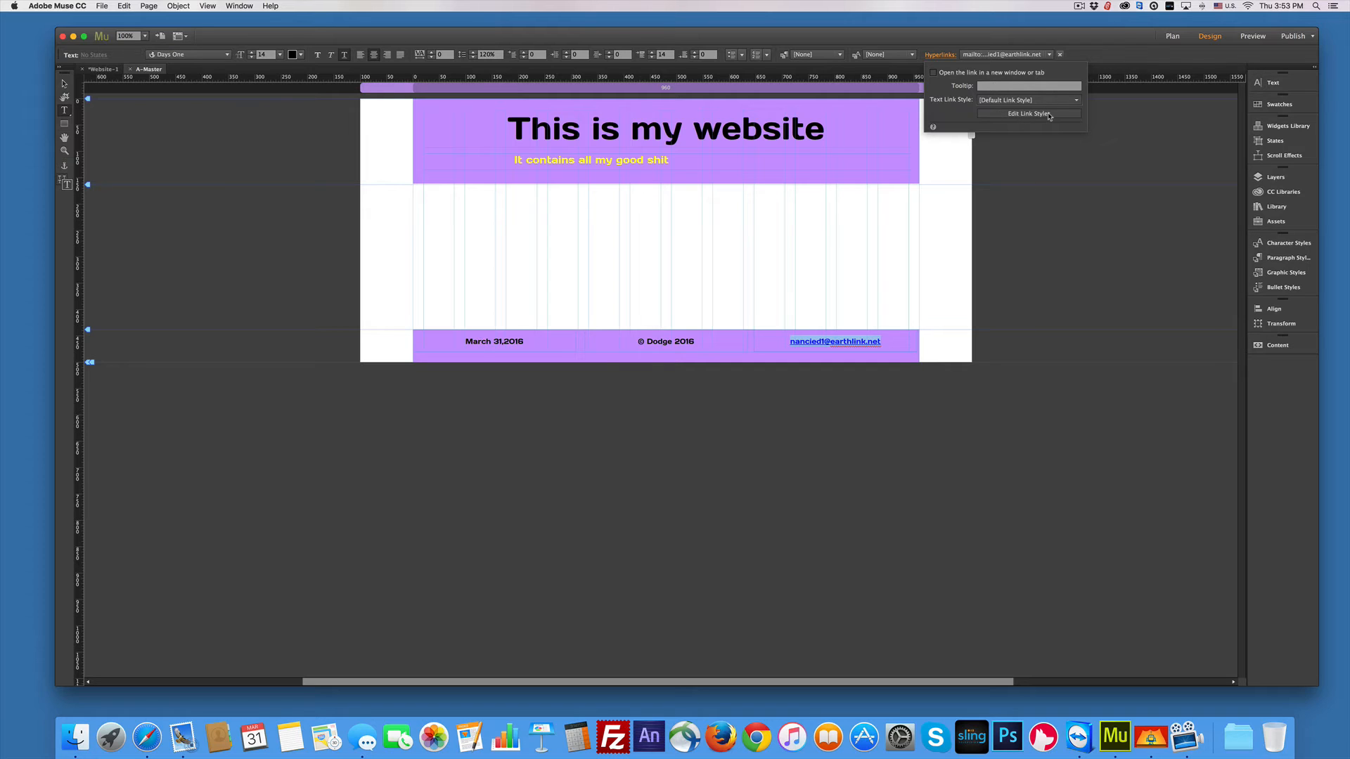
Step: In the site link style settings, set the normal link colour to yellow
left_click(1048, 114)
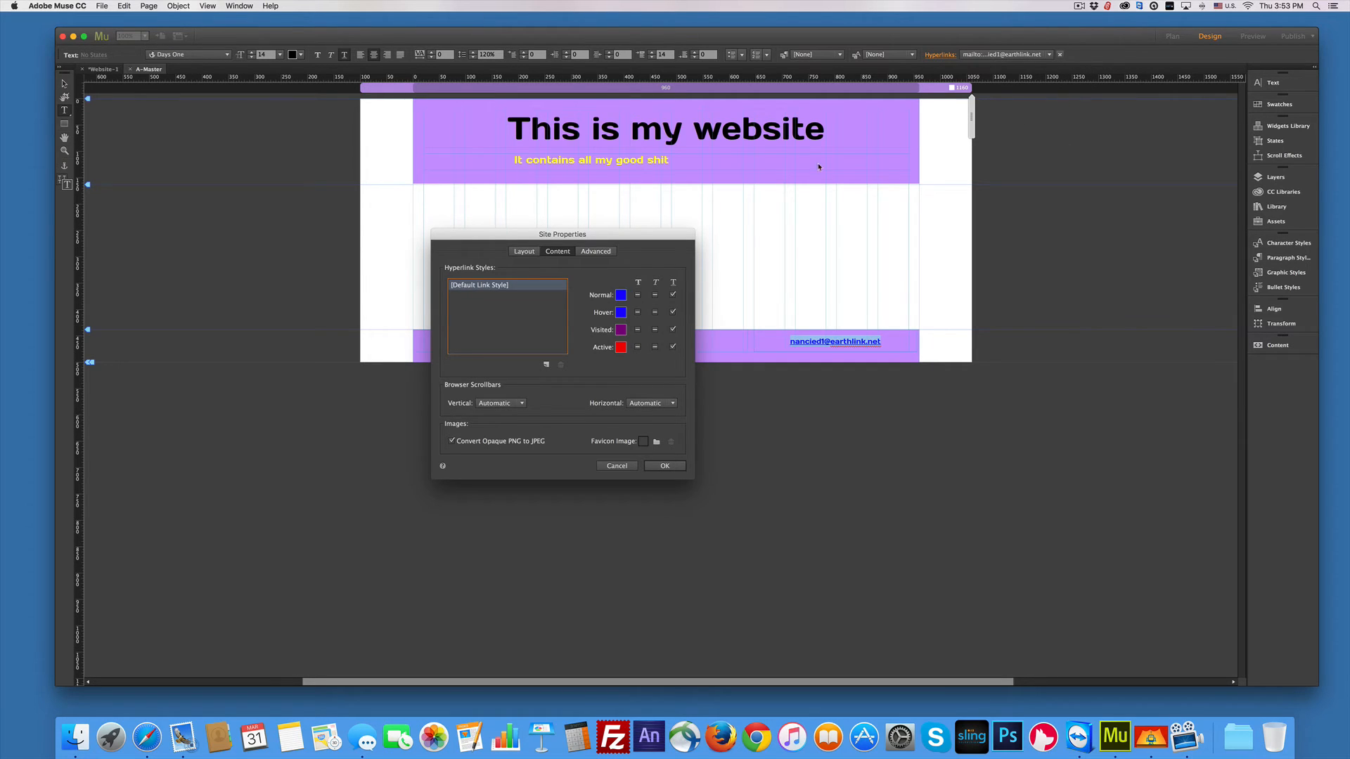
left_click(621, 295)
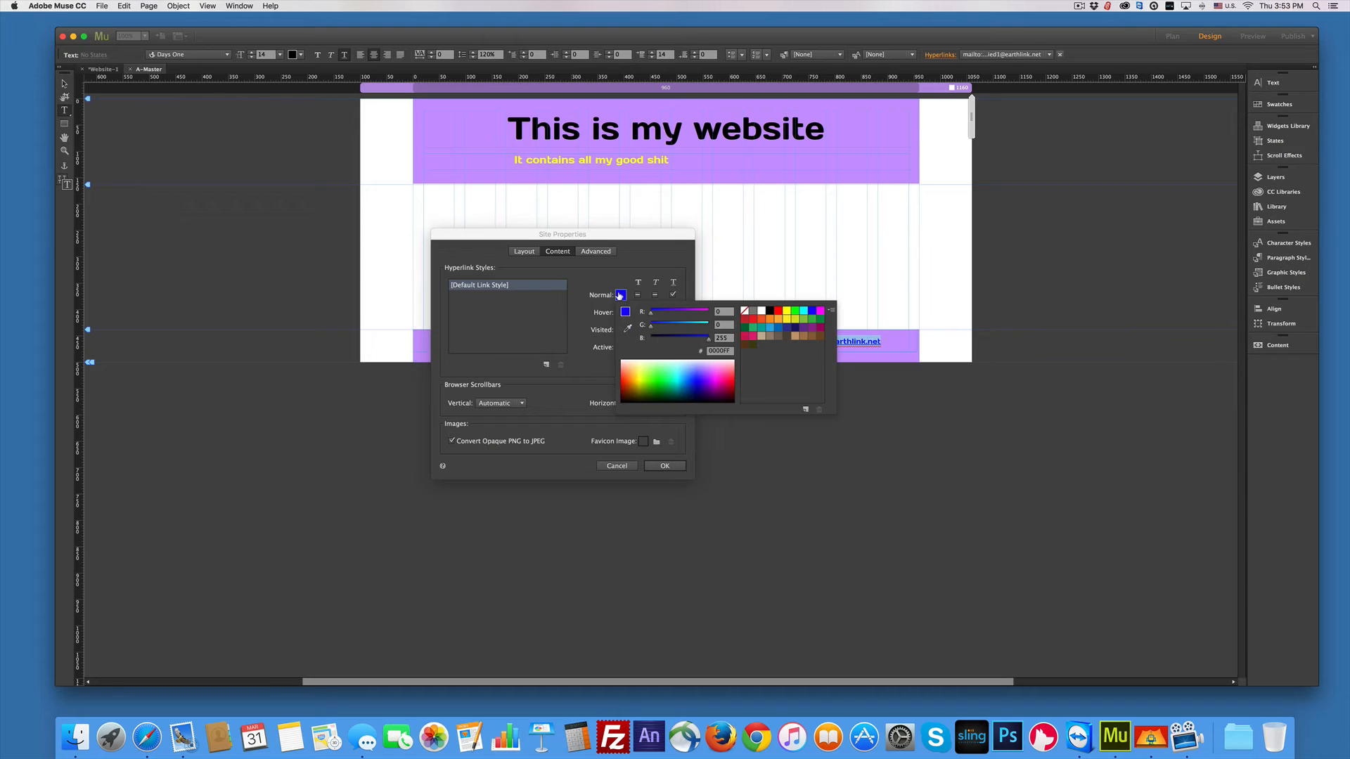
left_click(628, 331)
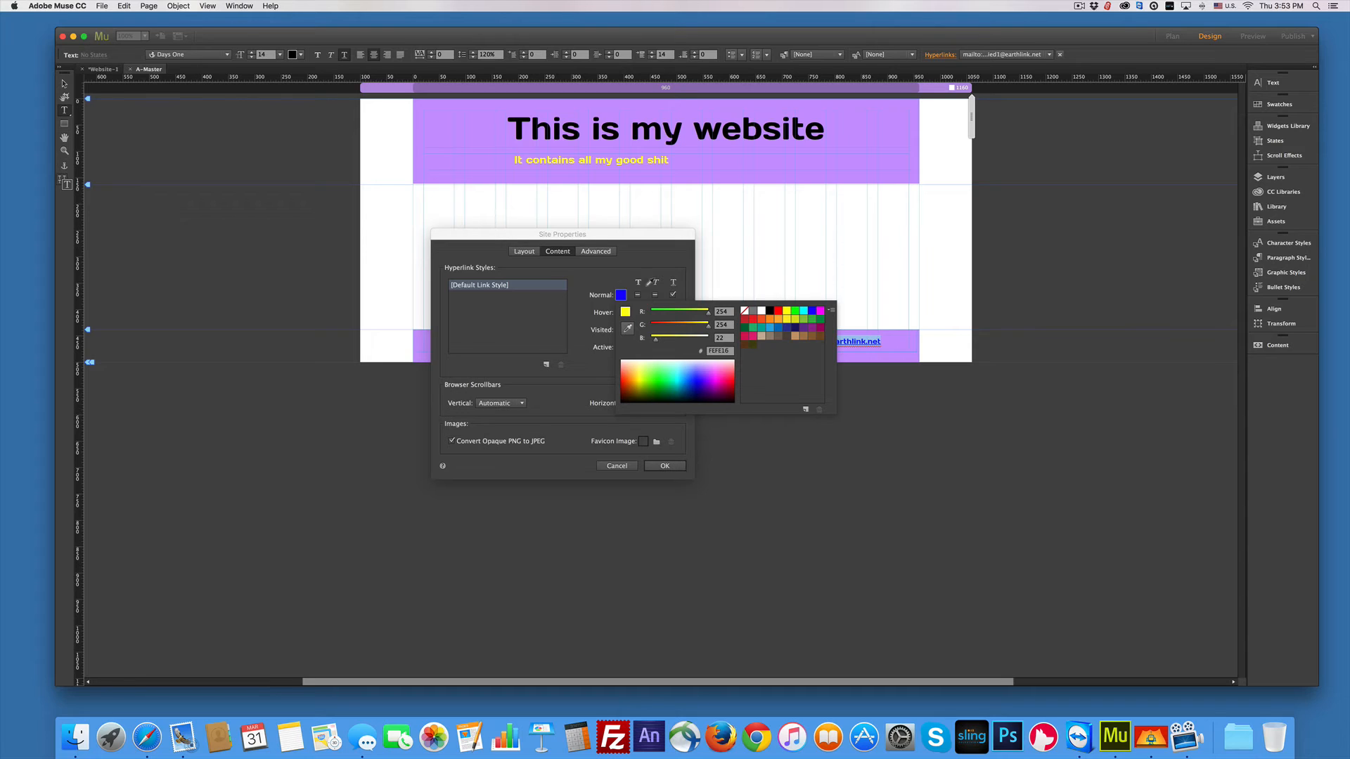
left_click(672, 346)
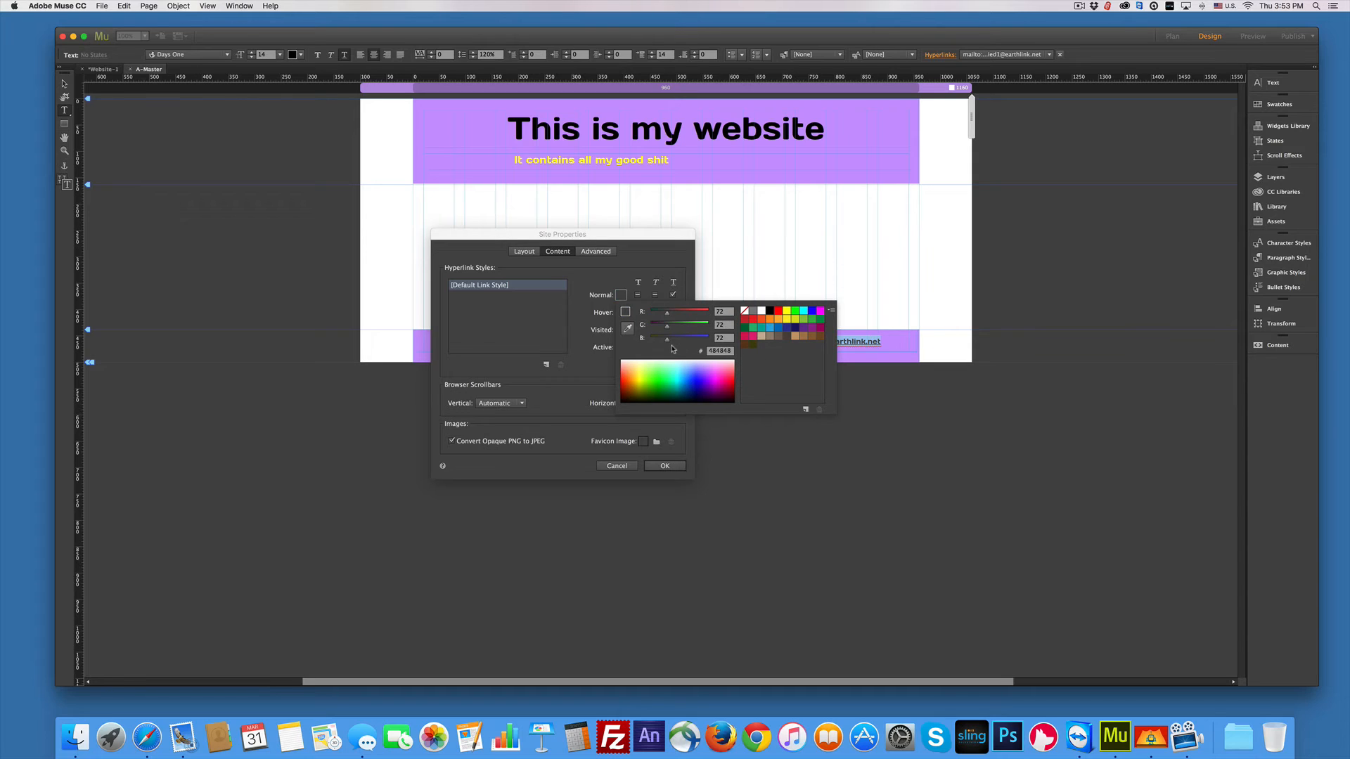
left_click(620, 296)
left_click(623, 296)
left_click(622, 296)
left_click(622, 296)
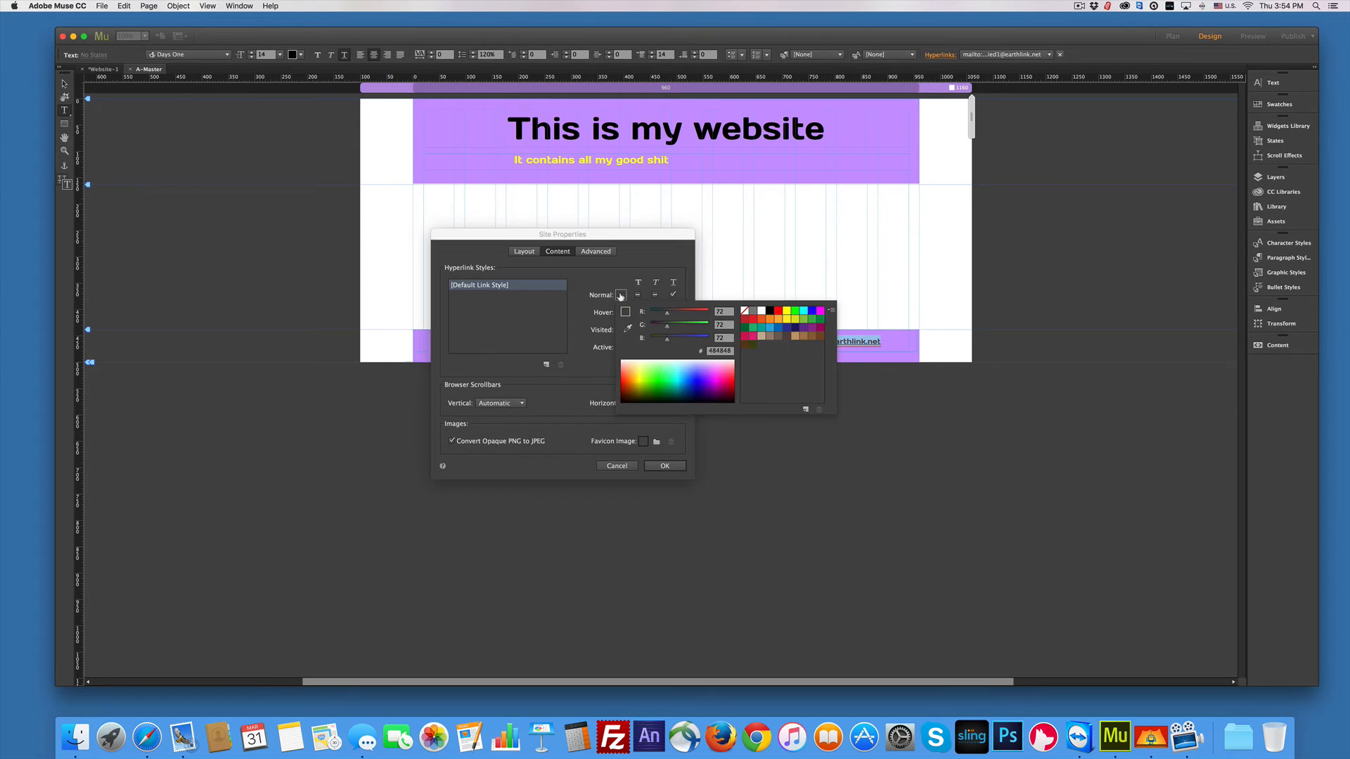
left_click(786, 316)
left_click(580, 320)
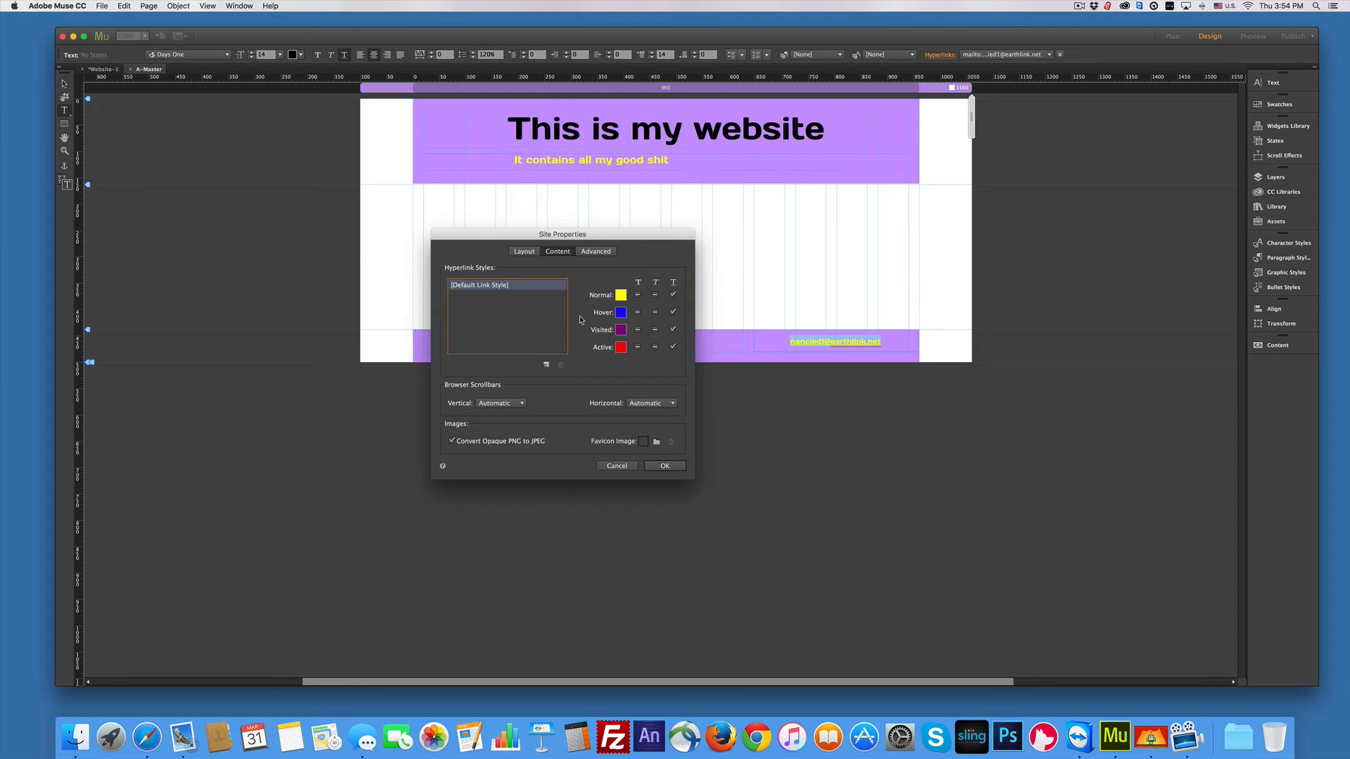
Step: Make hover and active links black and visited links yellow, then apply the site settings
left_click(620, 313)
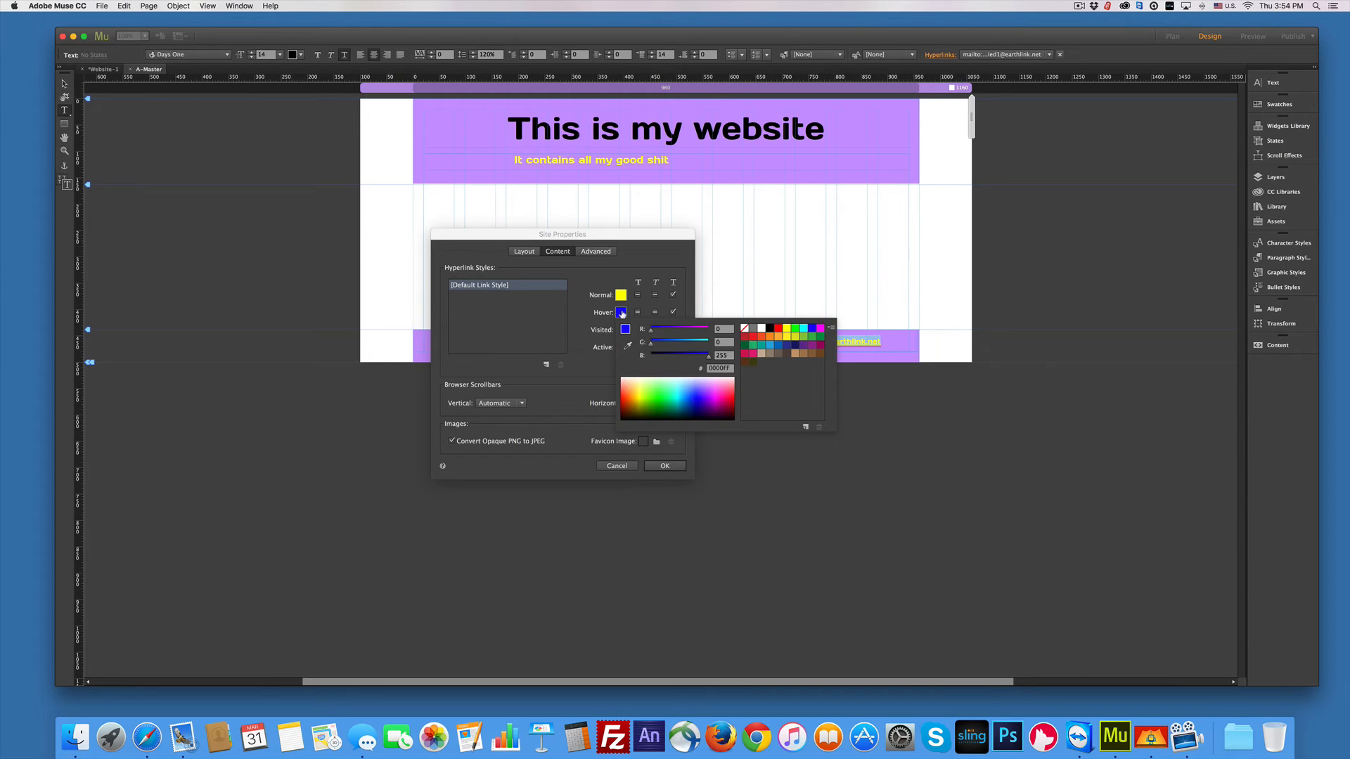
left_click(770, 328)
left_click(580, 337)
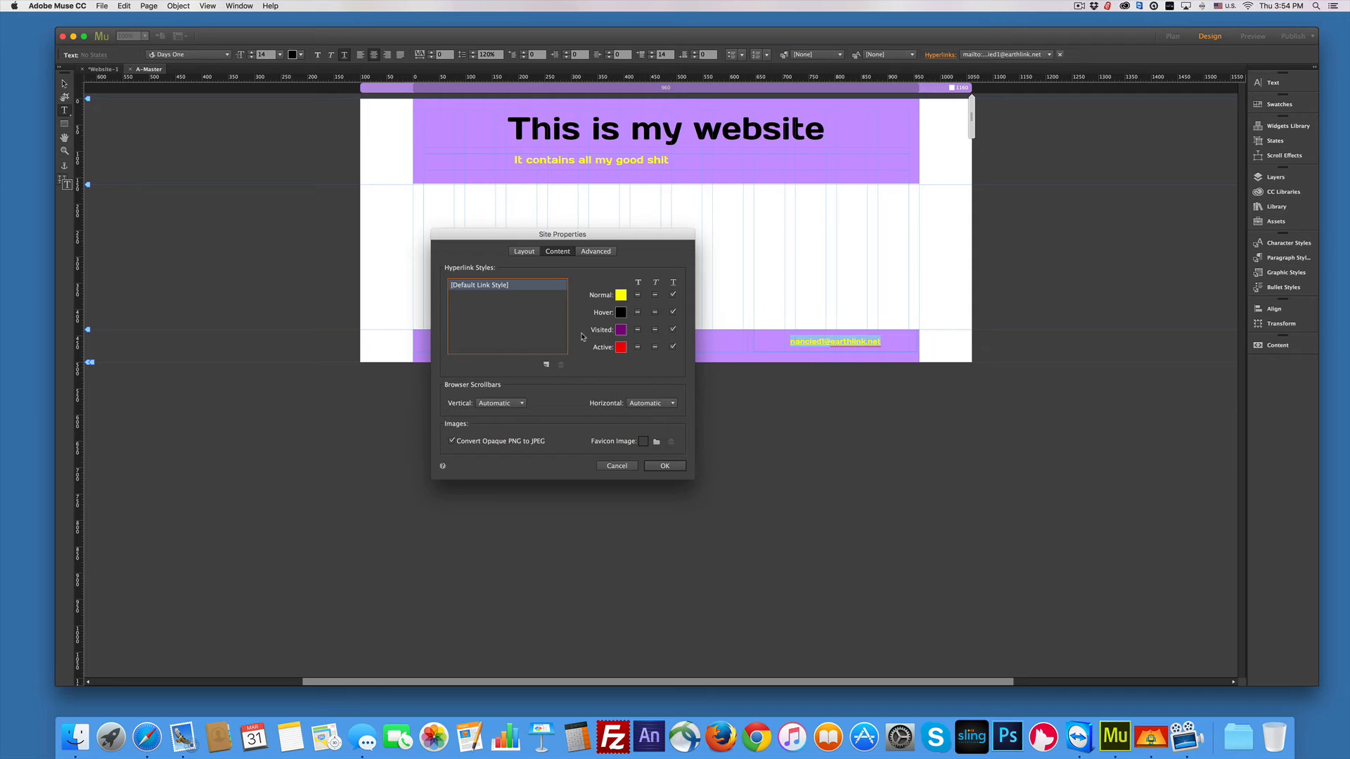
left_click(621, 347)
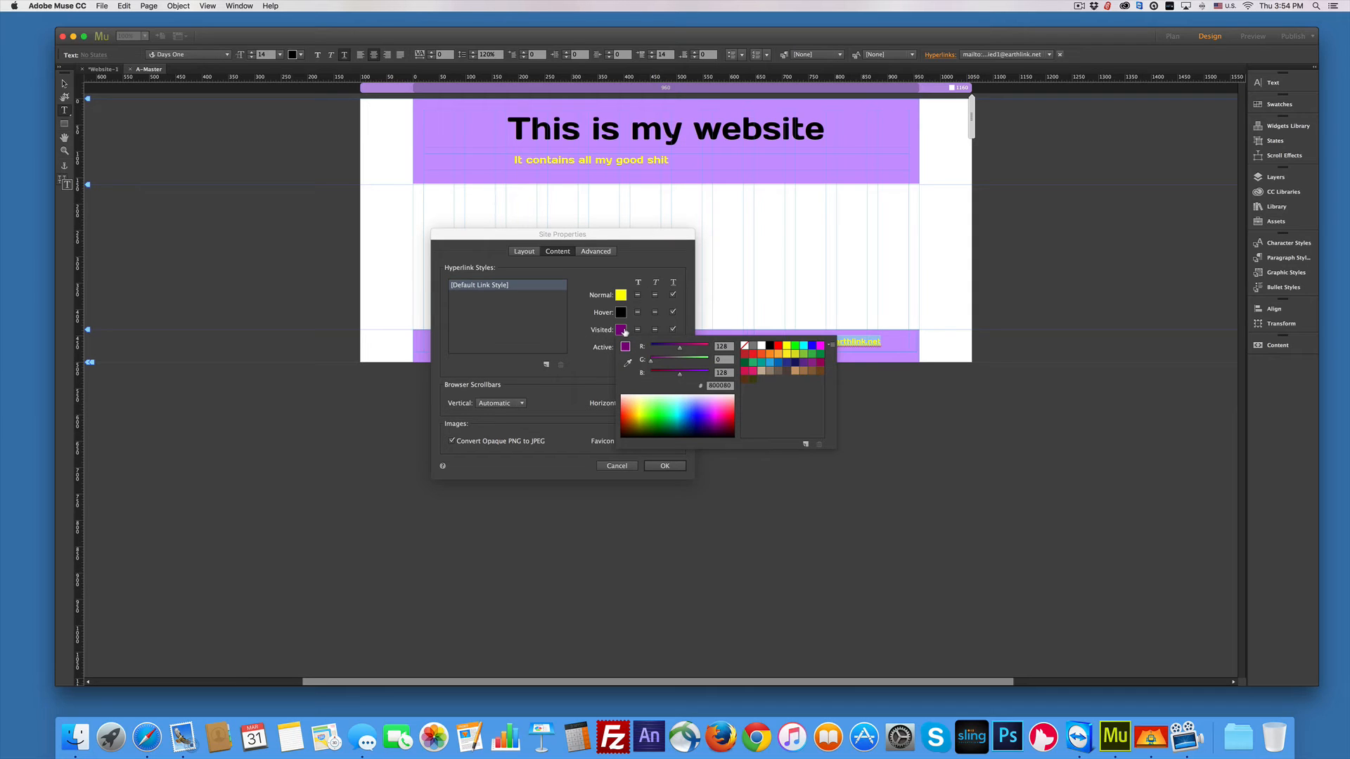
left_click(787, 346)
left_click(584, 343)
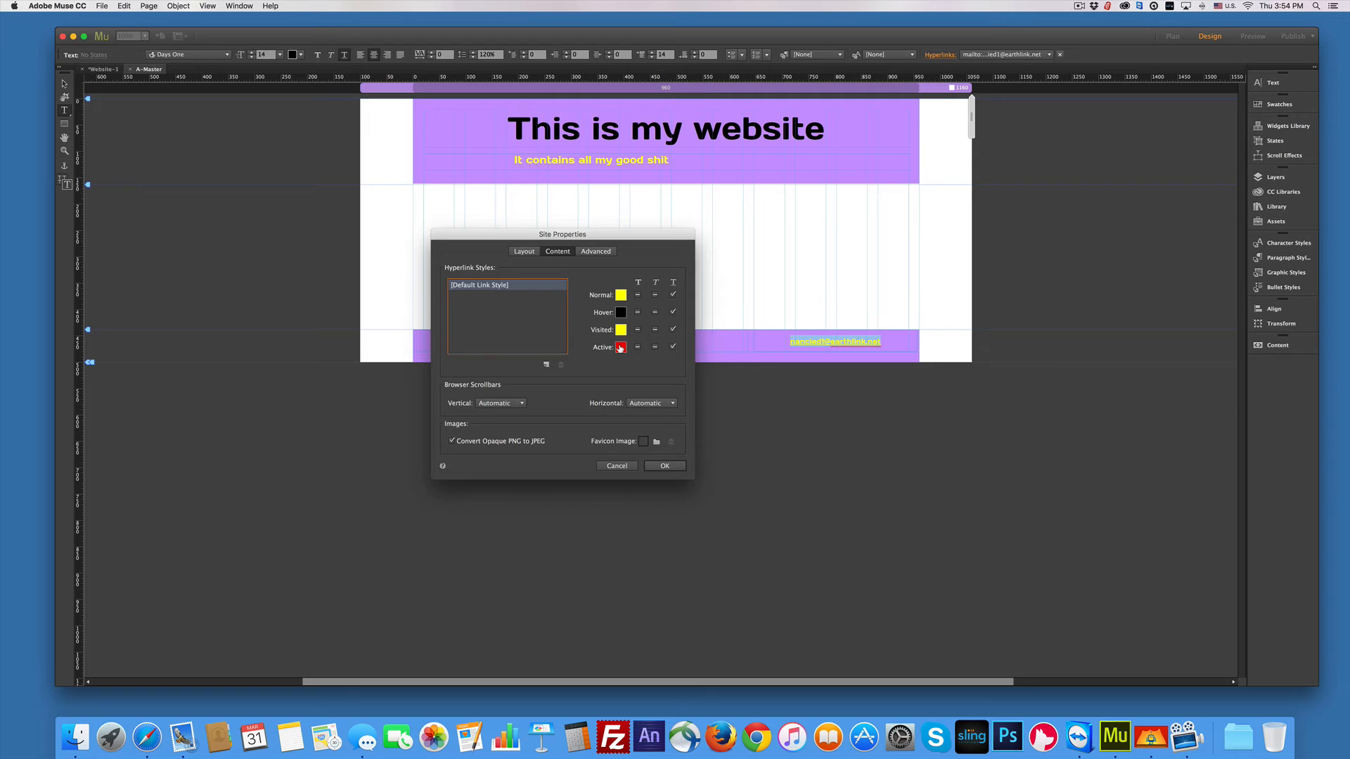
left_click(621, 347)
left_click(770, 363)
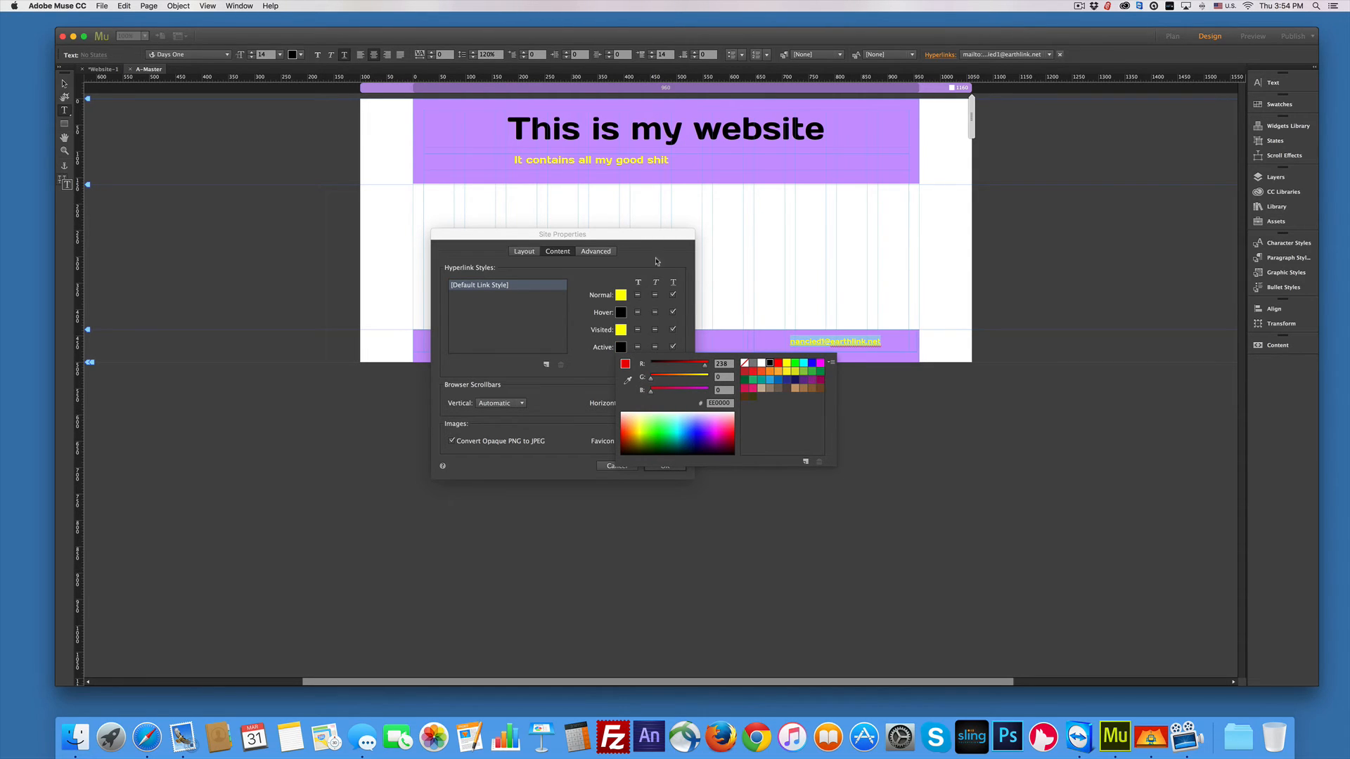
left_click(652, 268)
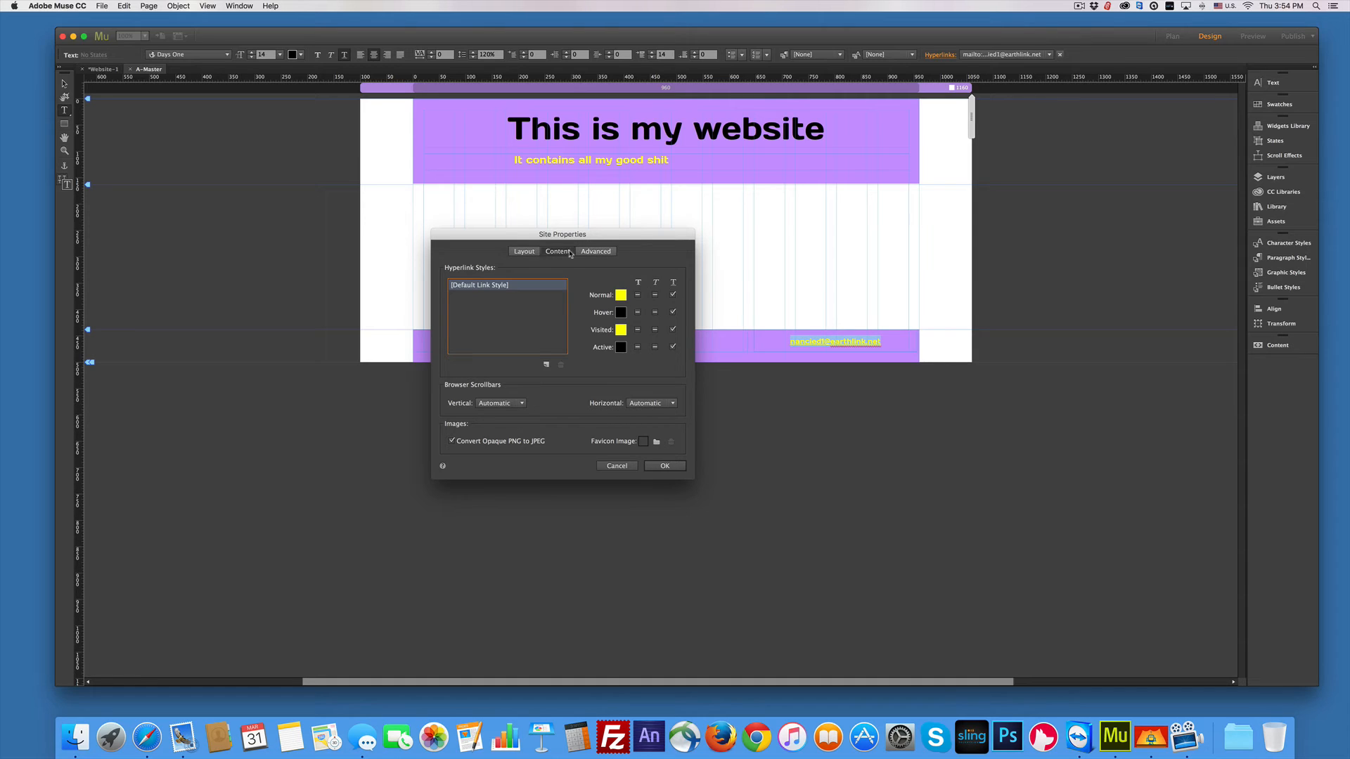
left_click(599, 254)
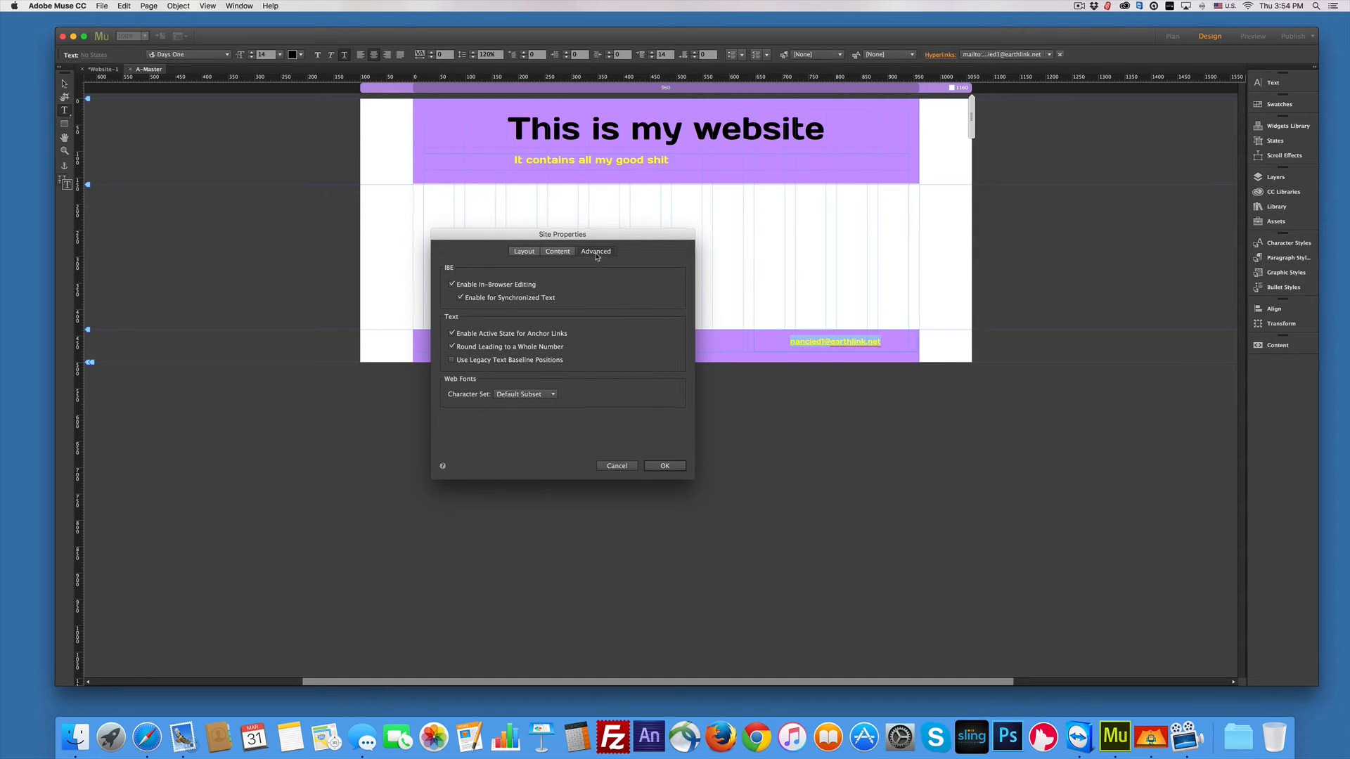
left_click(528, 252)
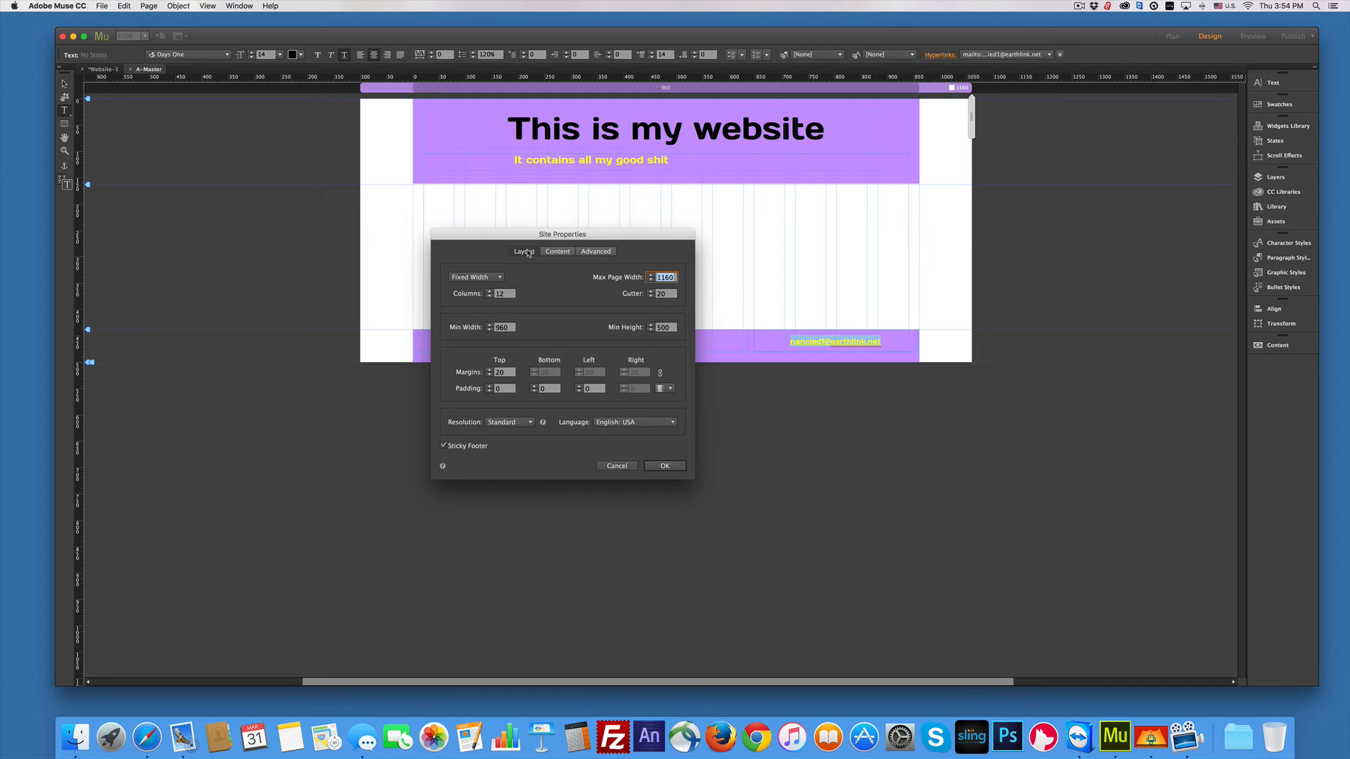
left_click(669, 467)
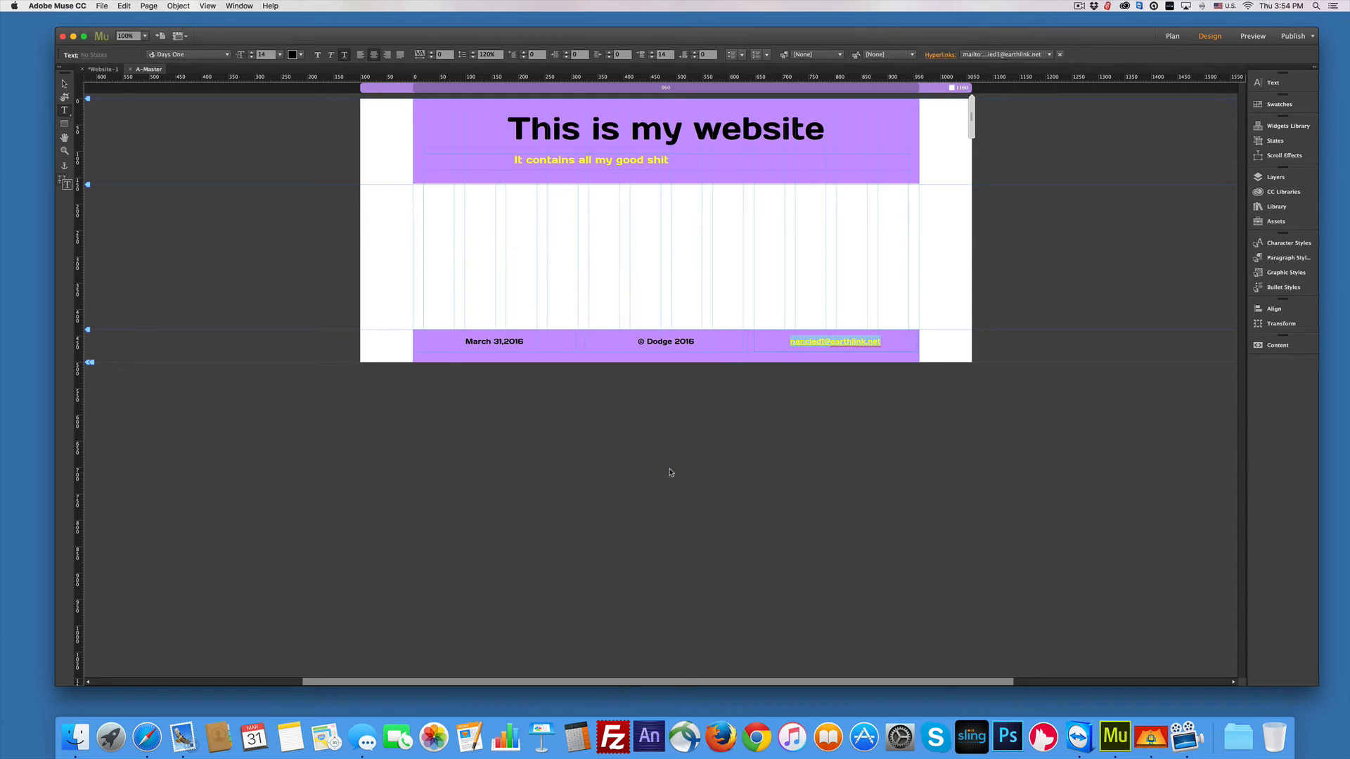
Step: Tag the 'This is my website' headline with the <h1> paragraph tag
left_click(62, 84)
left_click(576, 228)
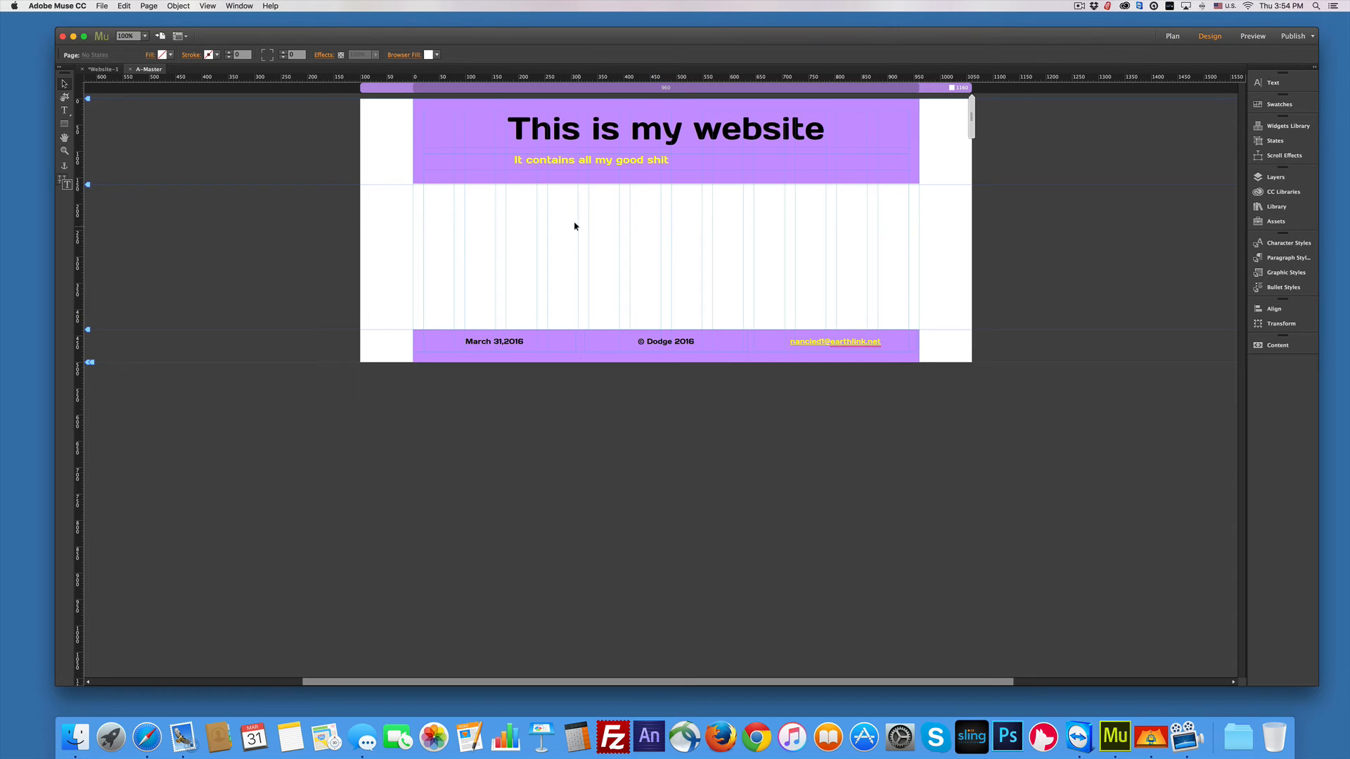
left_click(506, 131)
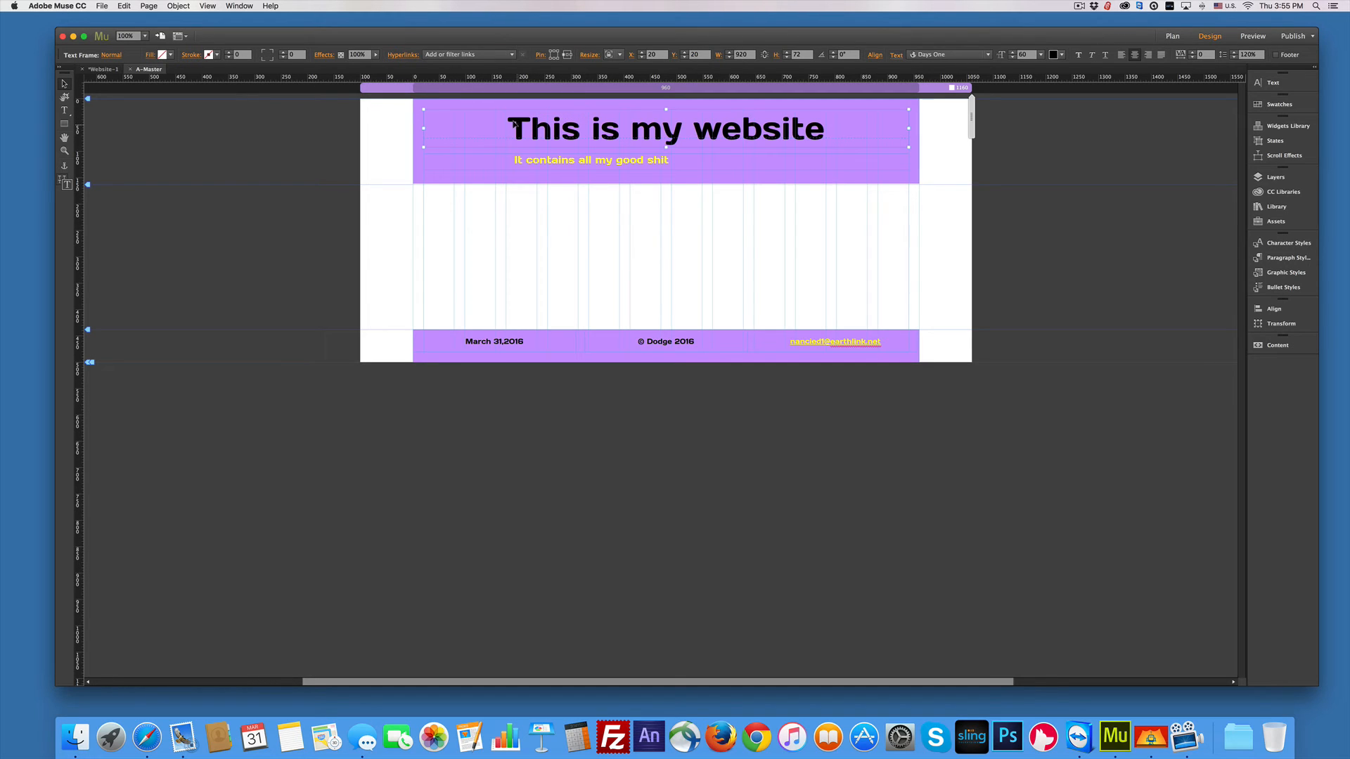
left_click(897, 56)
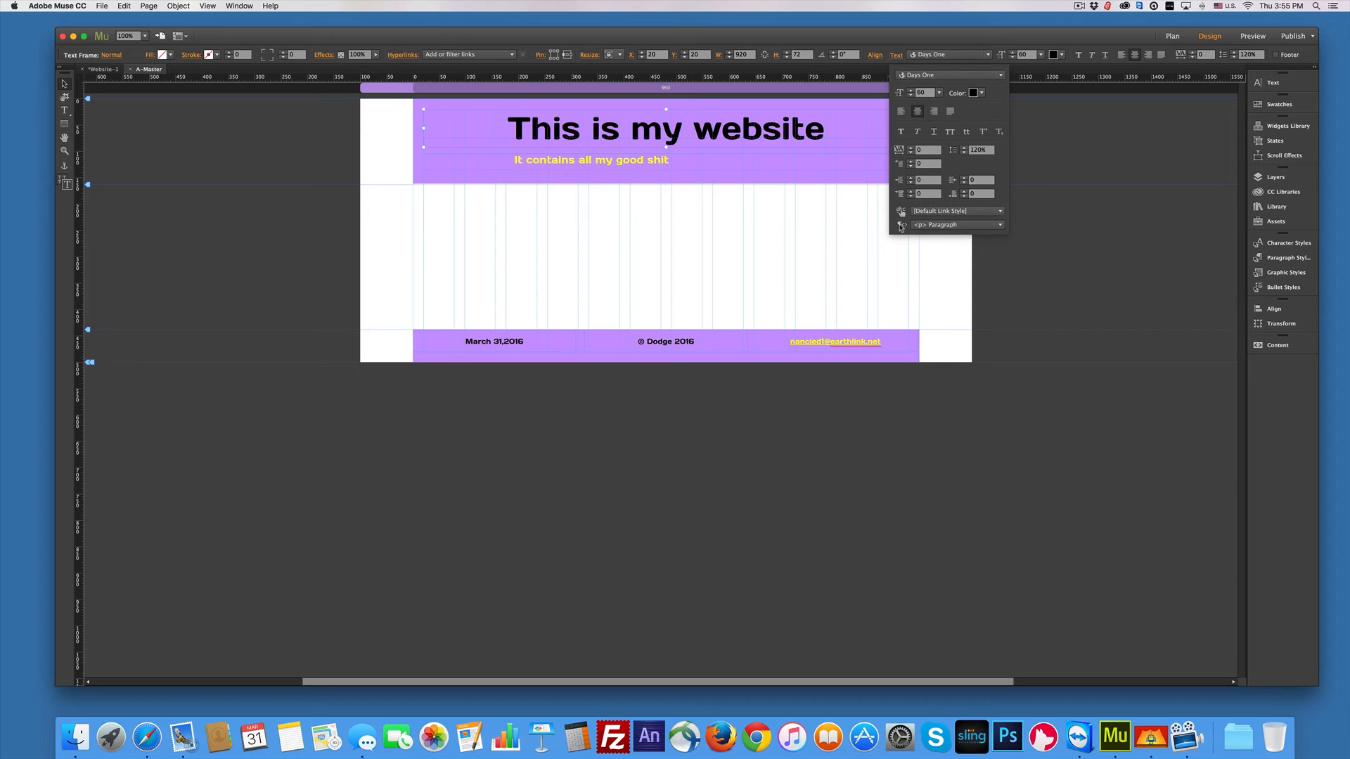
left_click(1000, 225)
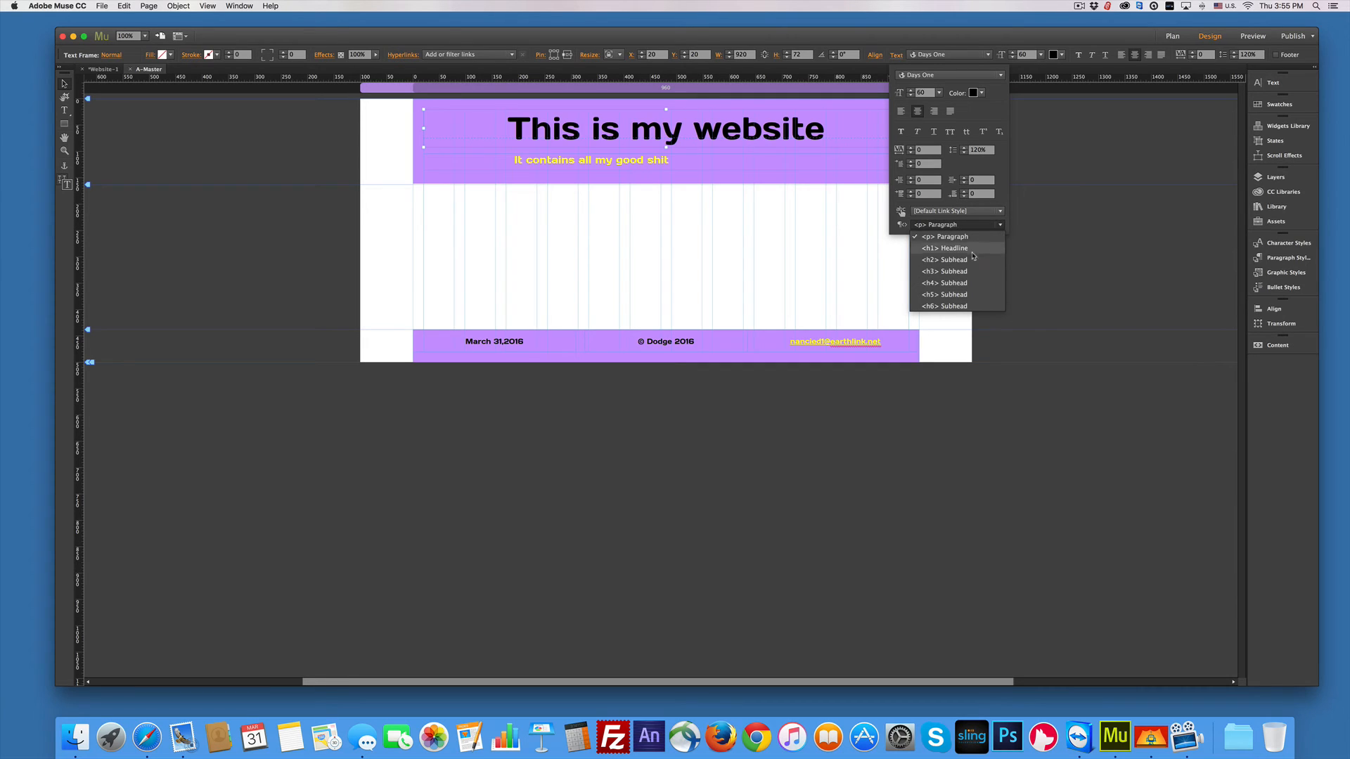
left_click(949, 248)
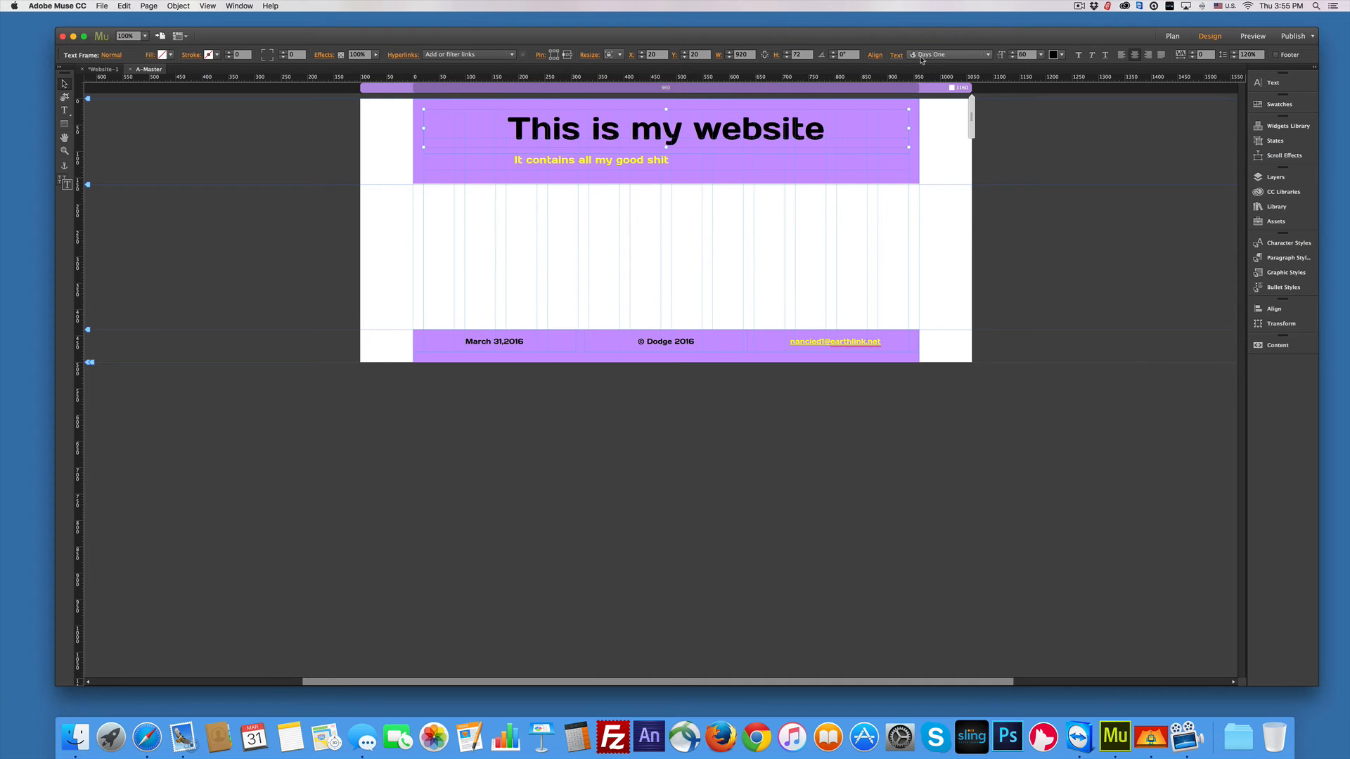
Step: Tag the subtitle beneath the headline with the <h3> paragraph tag
left_click(898, 57)
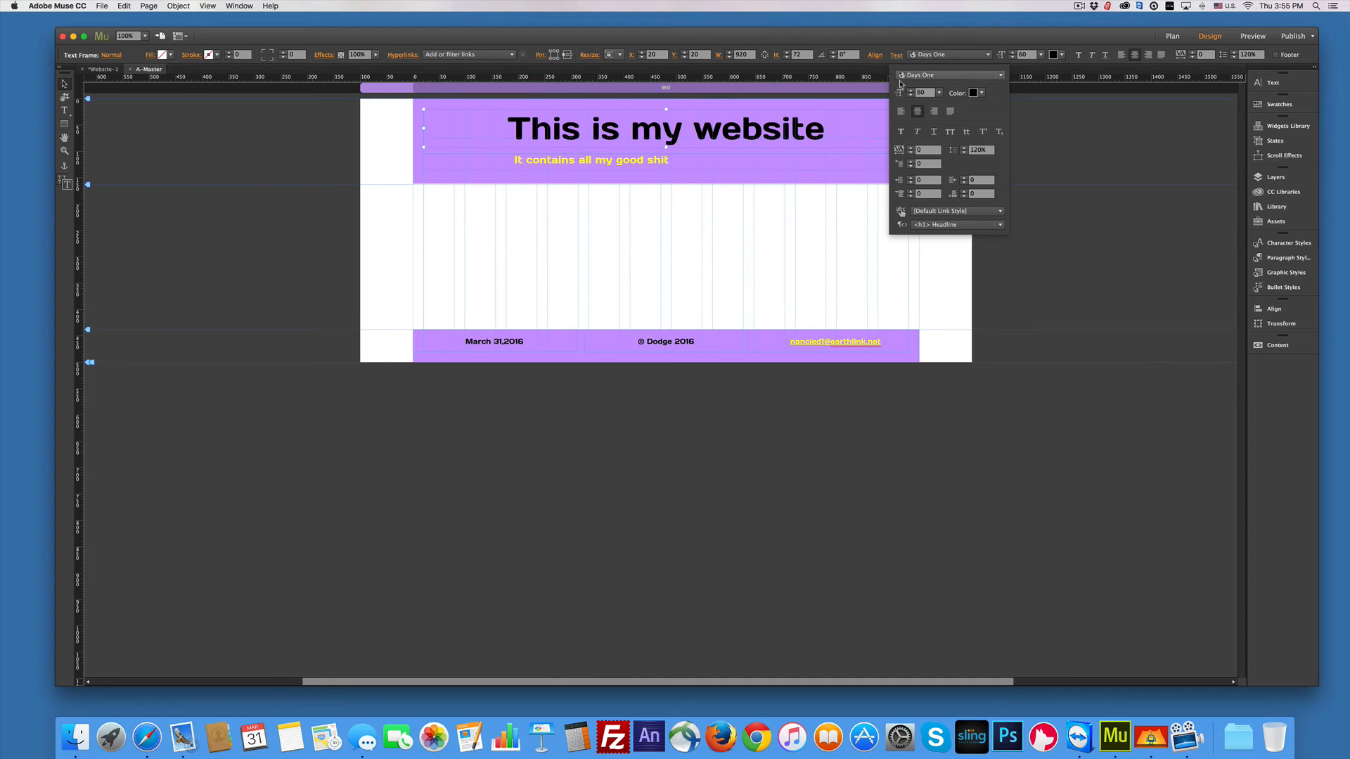
left_click(601, 156)
left_click(602, 162)
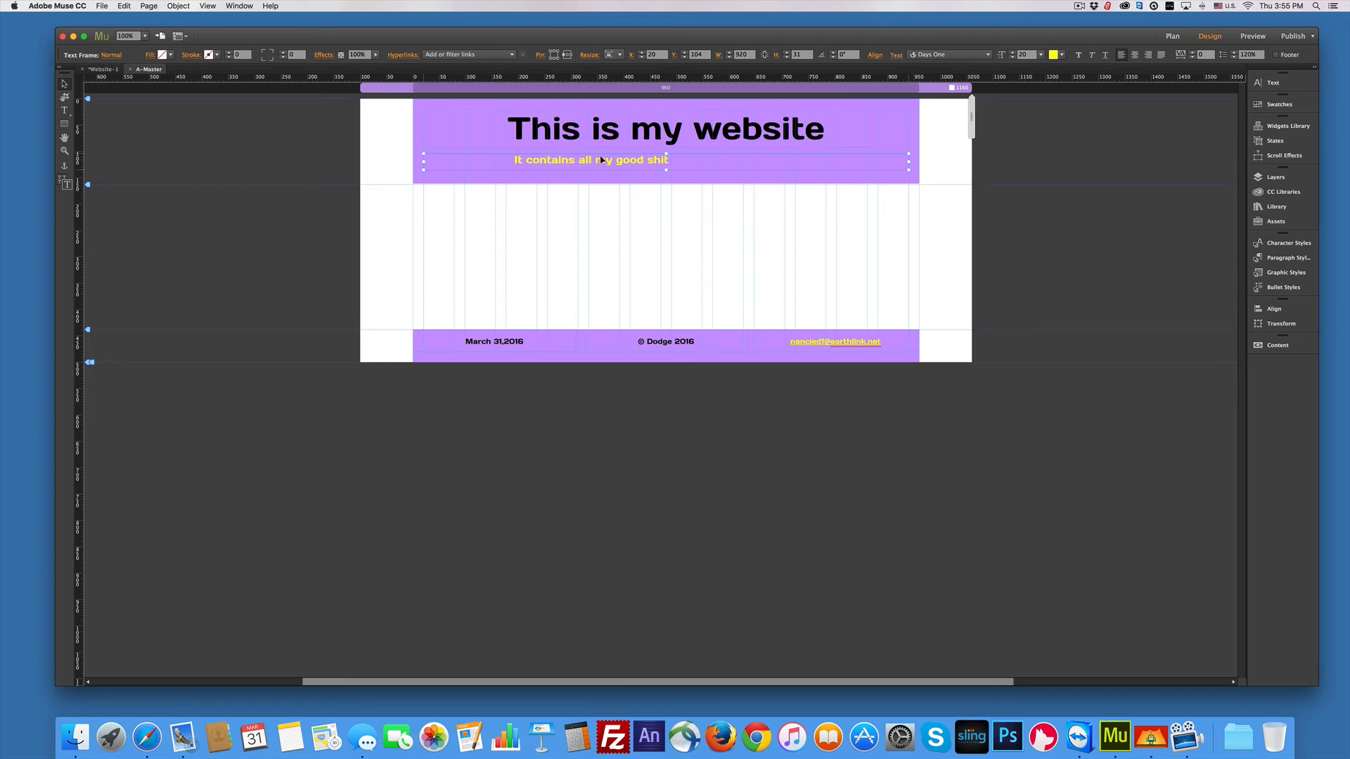
left_click(898, 55)
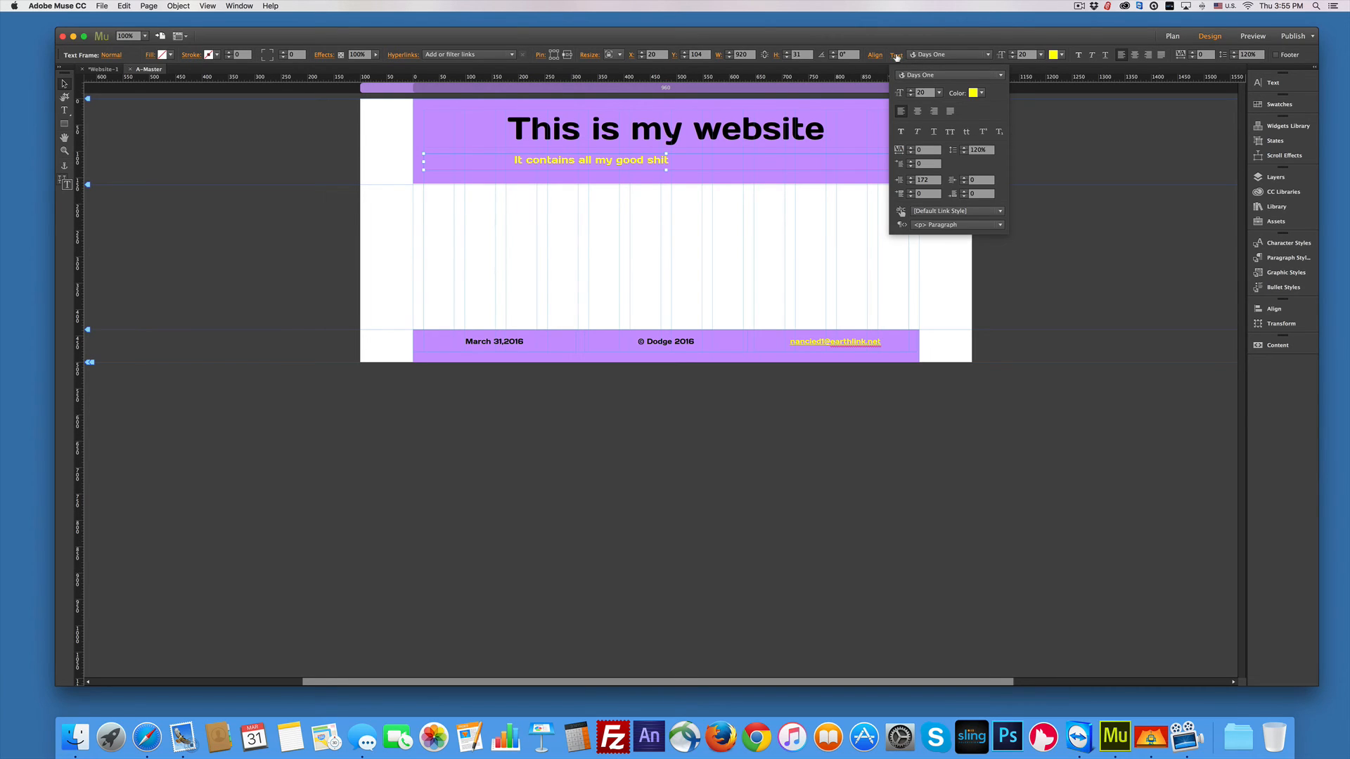
left_click(961, 226)
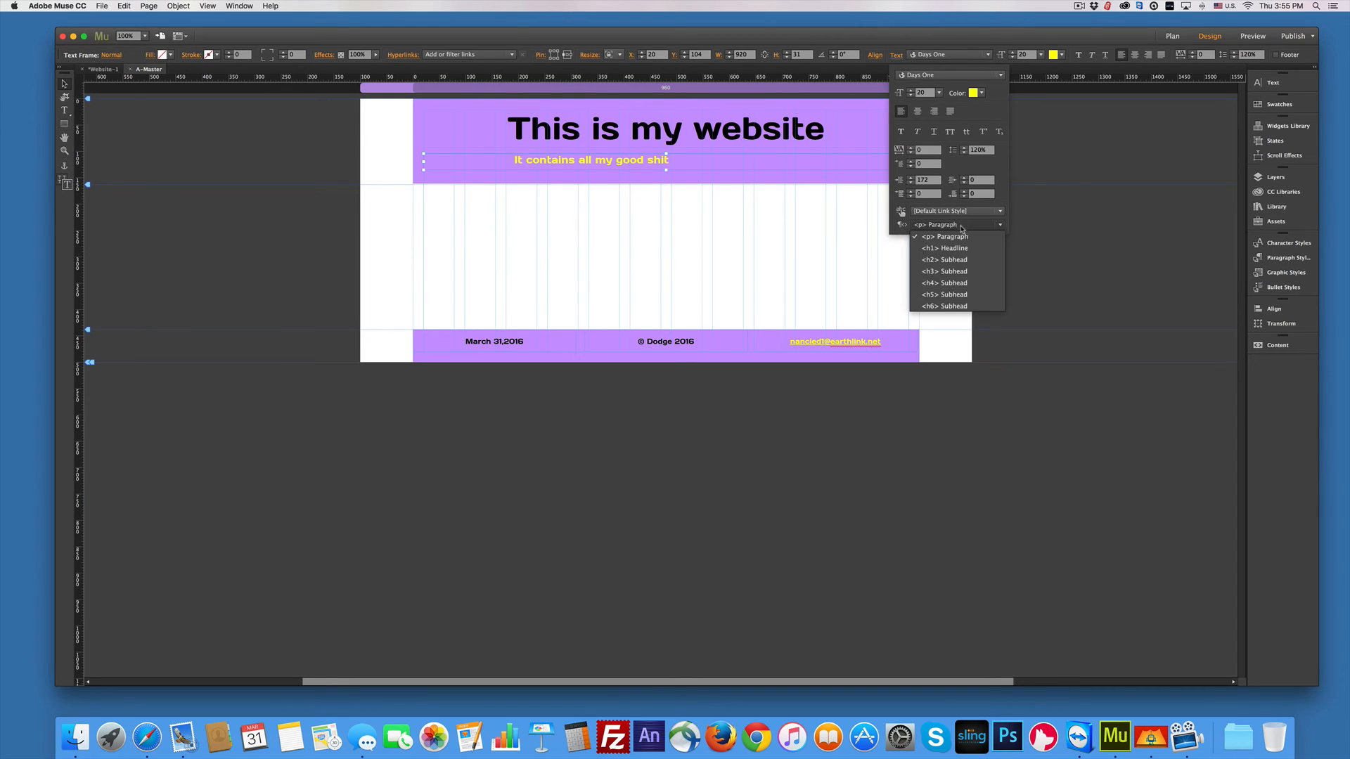
left_click(956, 272)
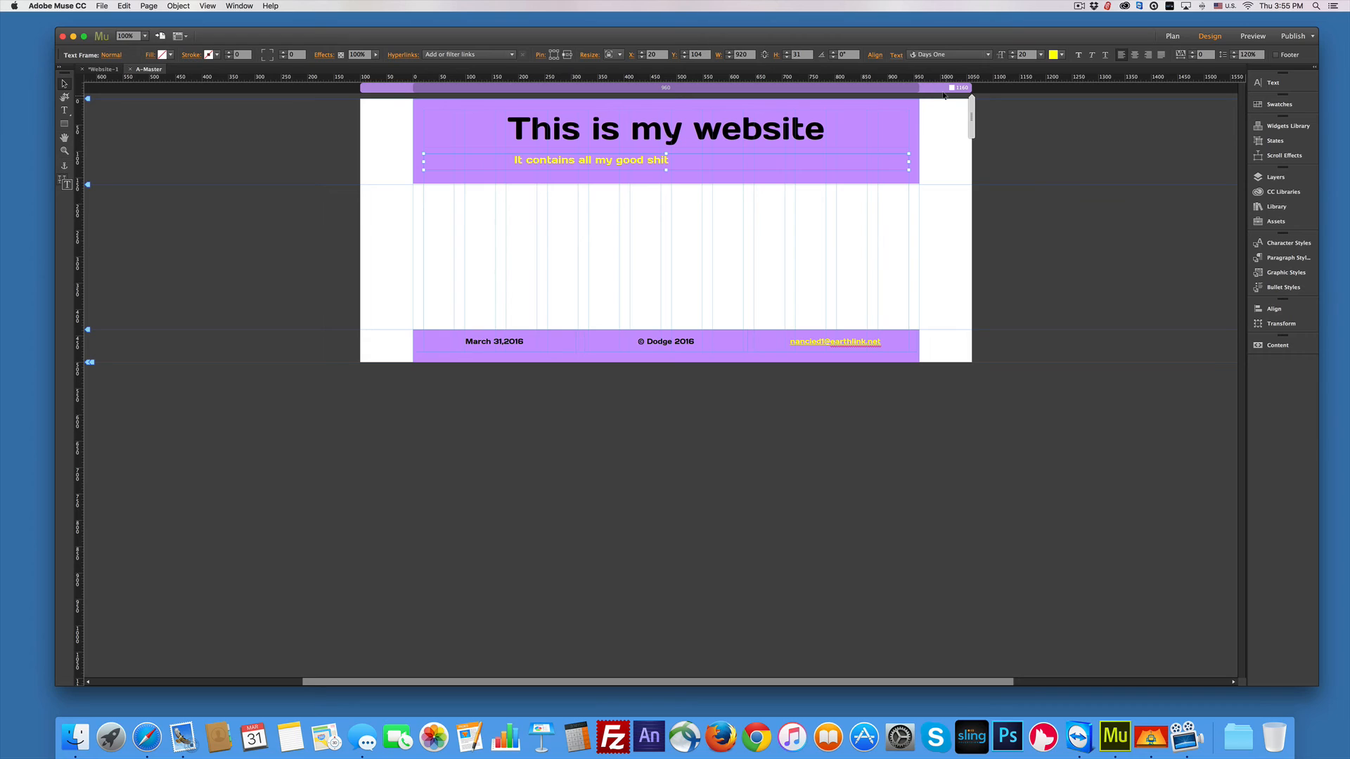
left_click(765, 117)
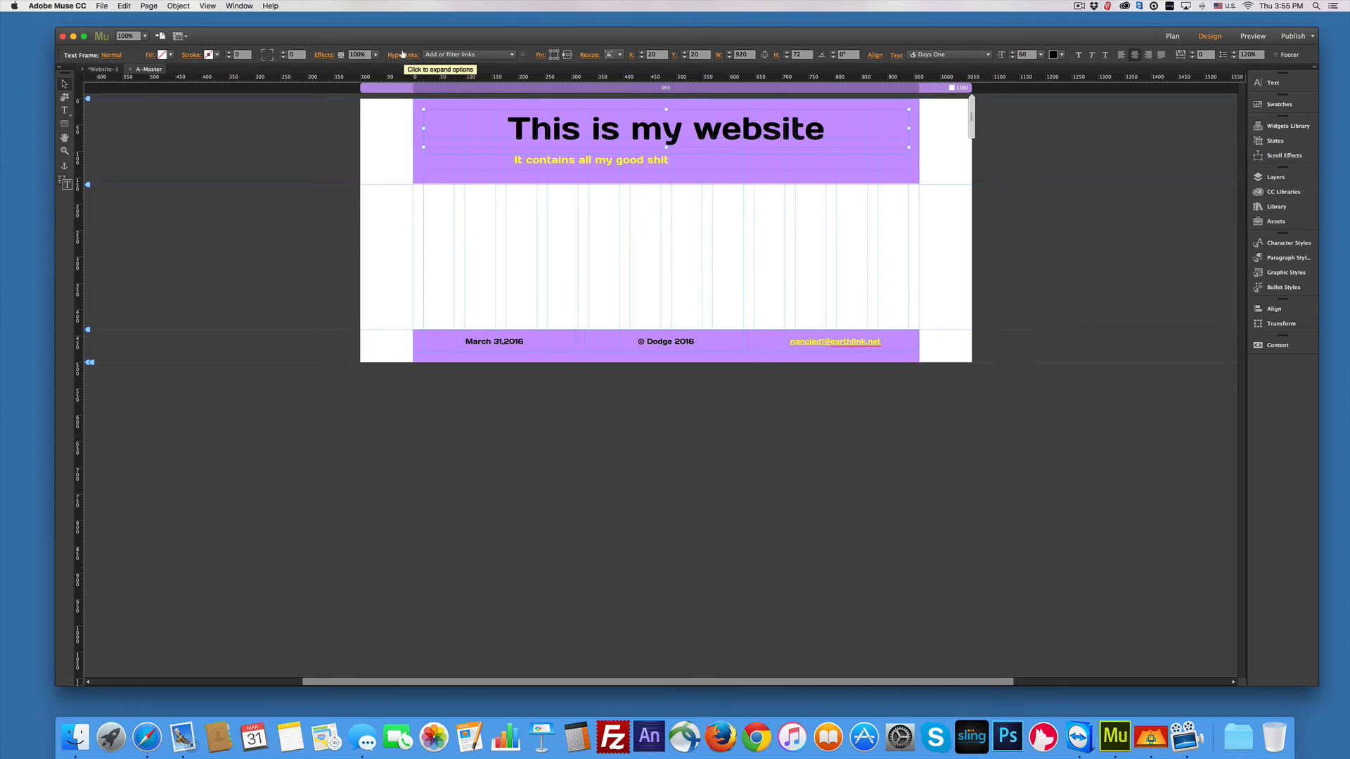
Step: Link the headline frame to the Home page and switch to the site Plan view
left_click(511, 54)
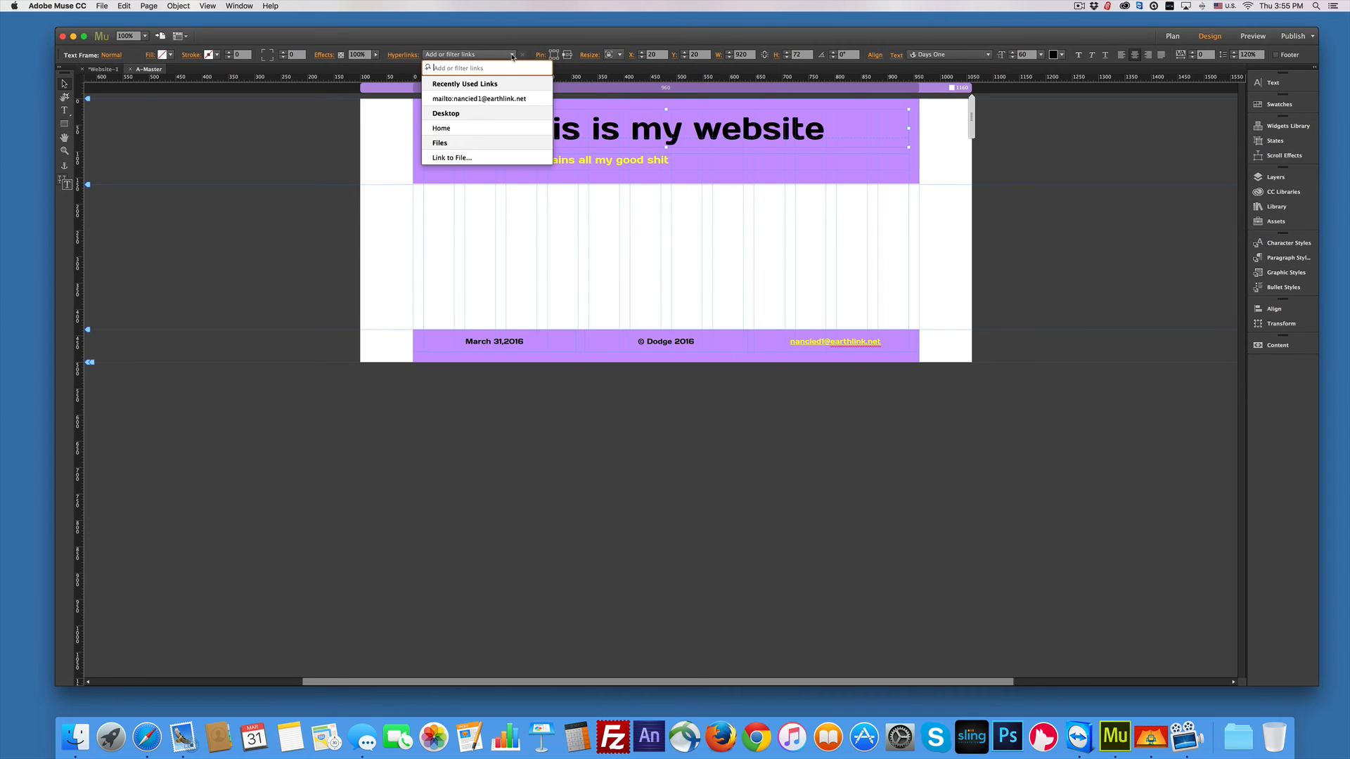
left_click(448, 128)
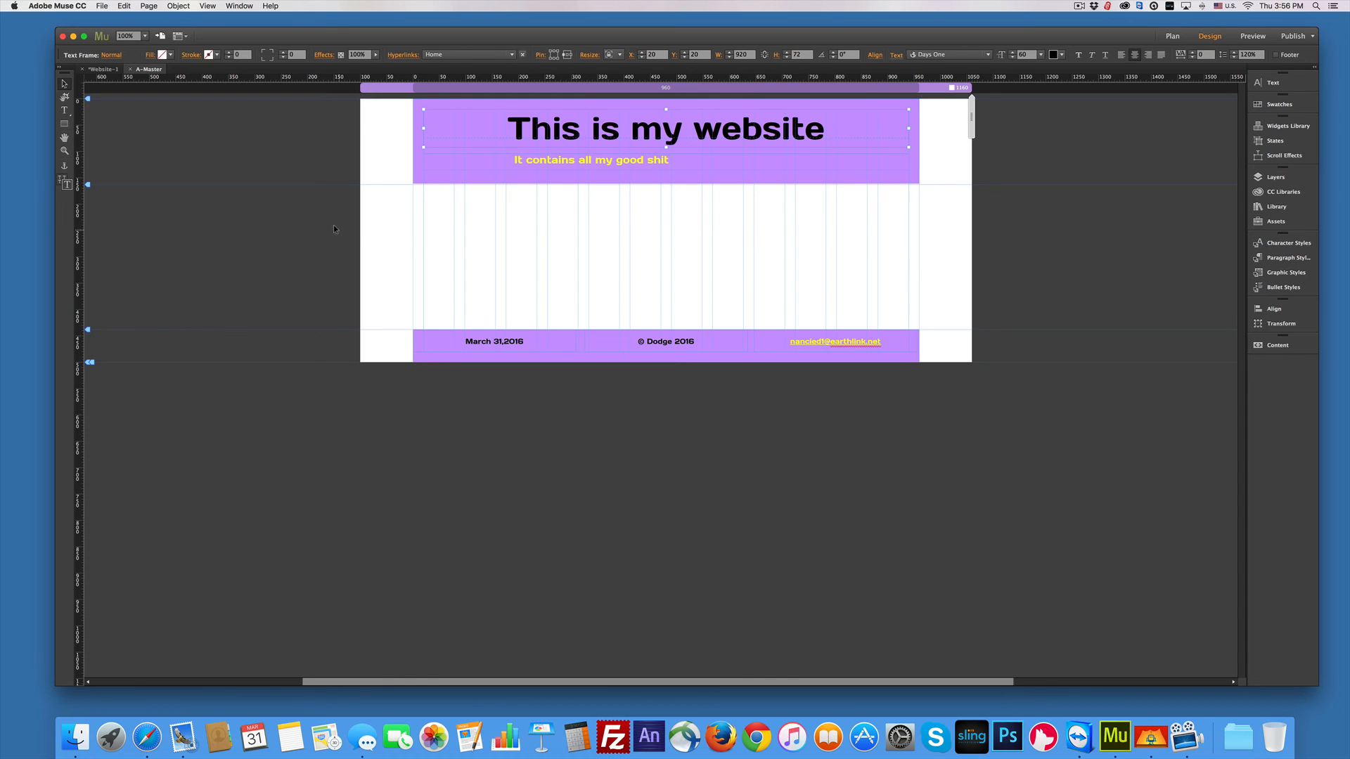
left_click(103, 70)
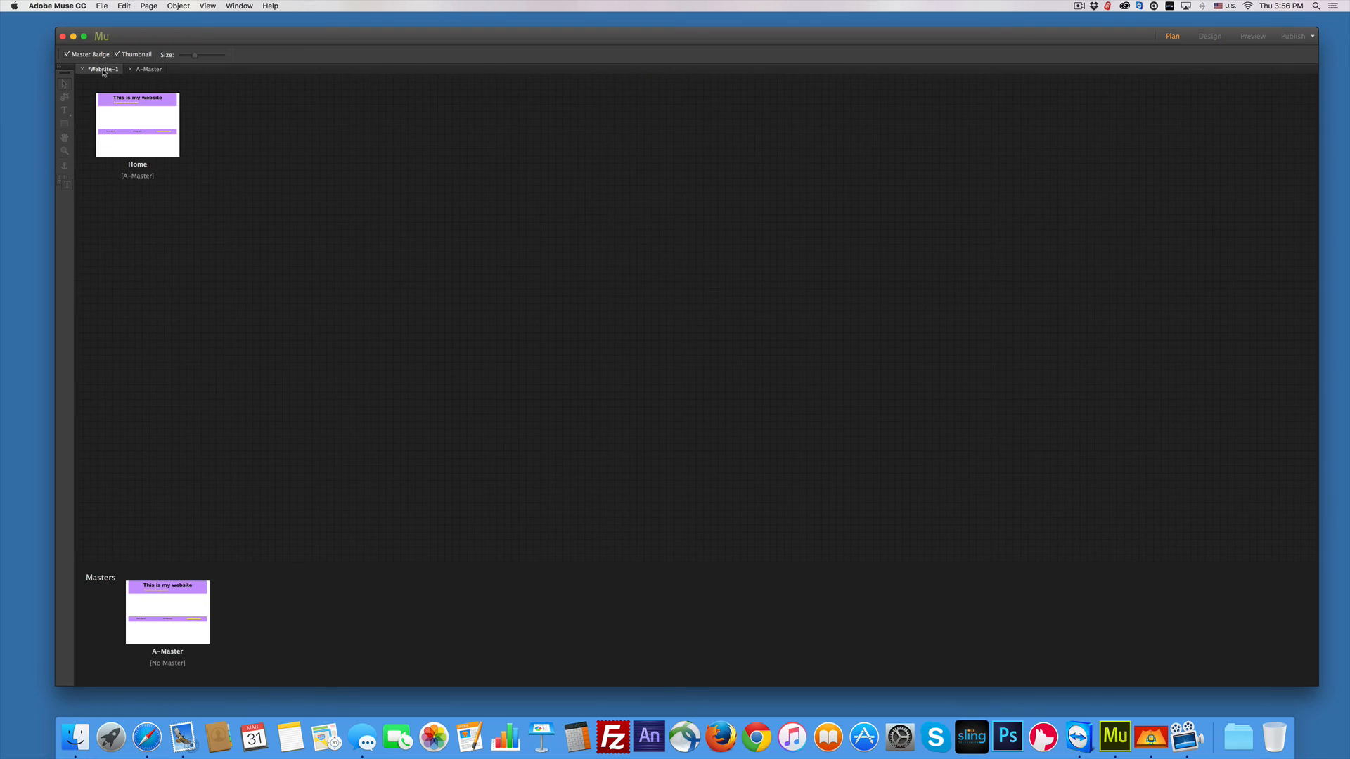
Step: Add a new page named 'About' beside Home in the site plan
double_click(145, 124)
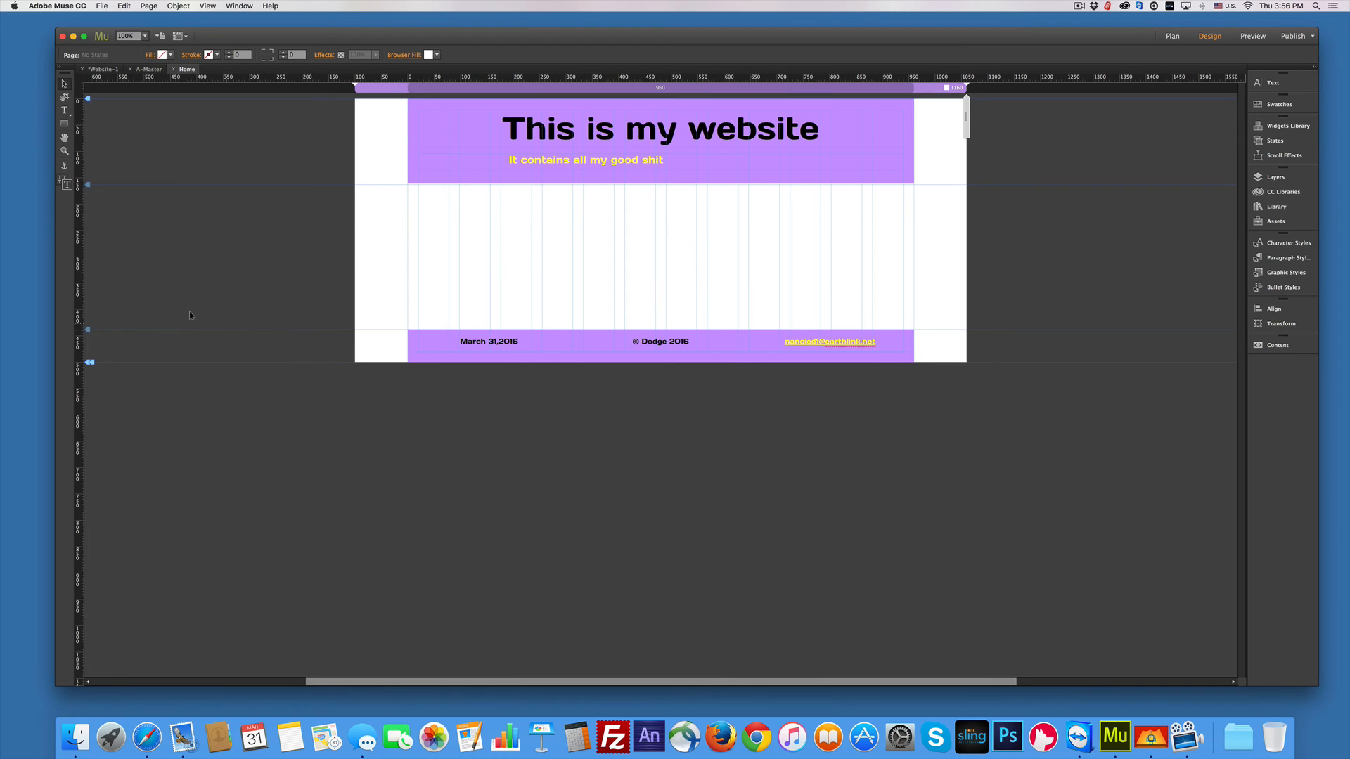
left_click(113, 69)
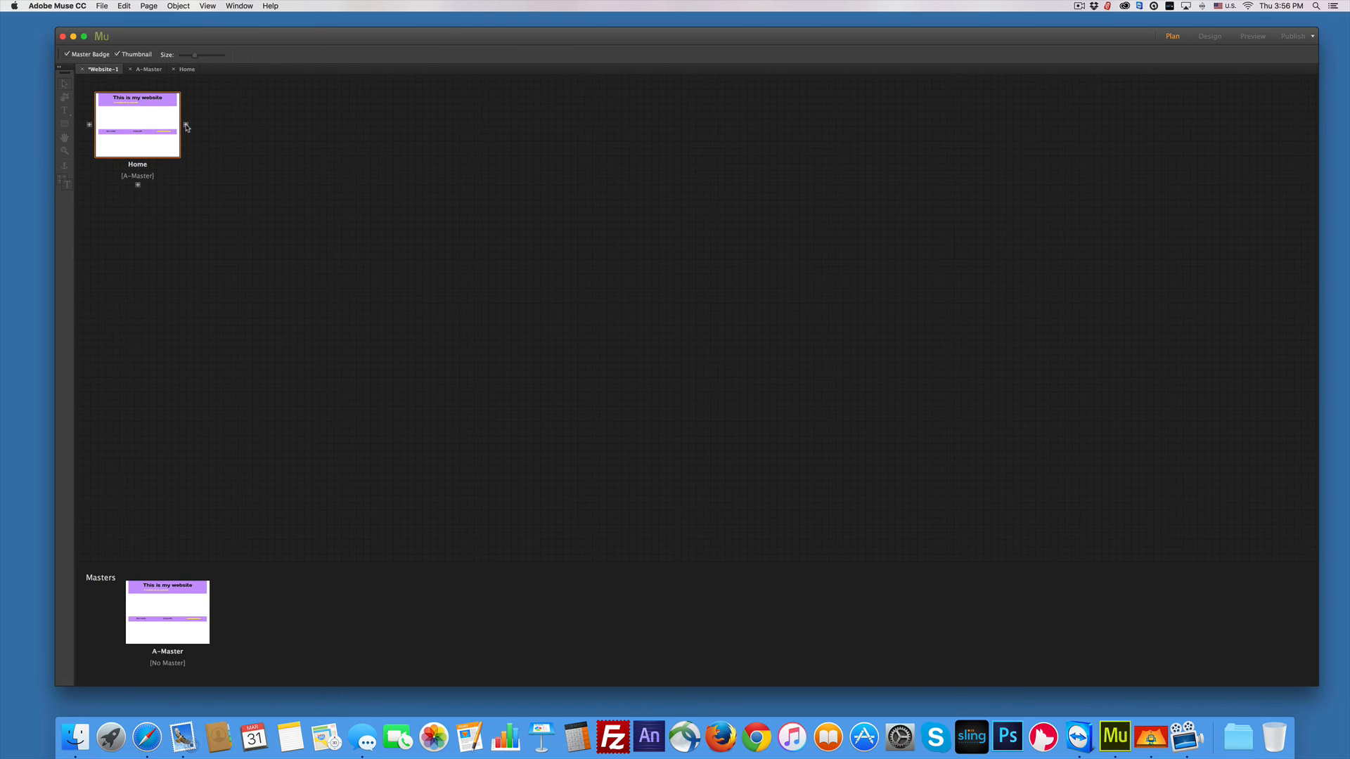
left_click(186, 125)
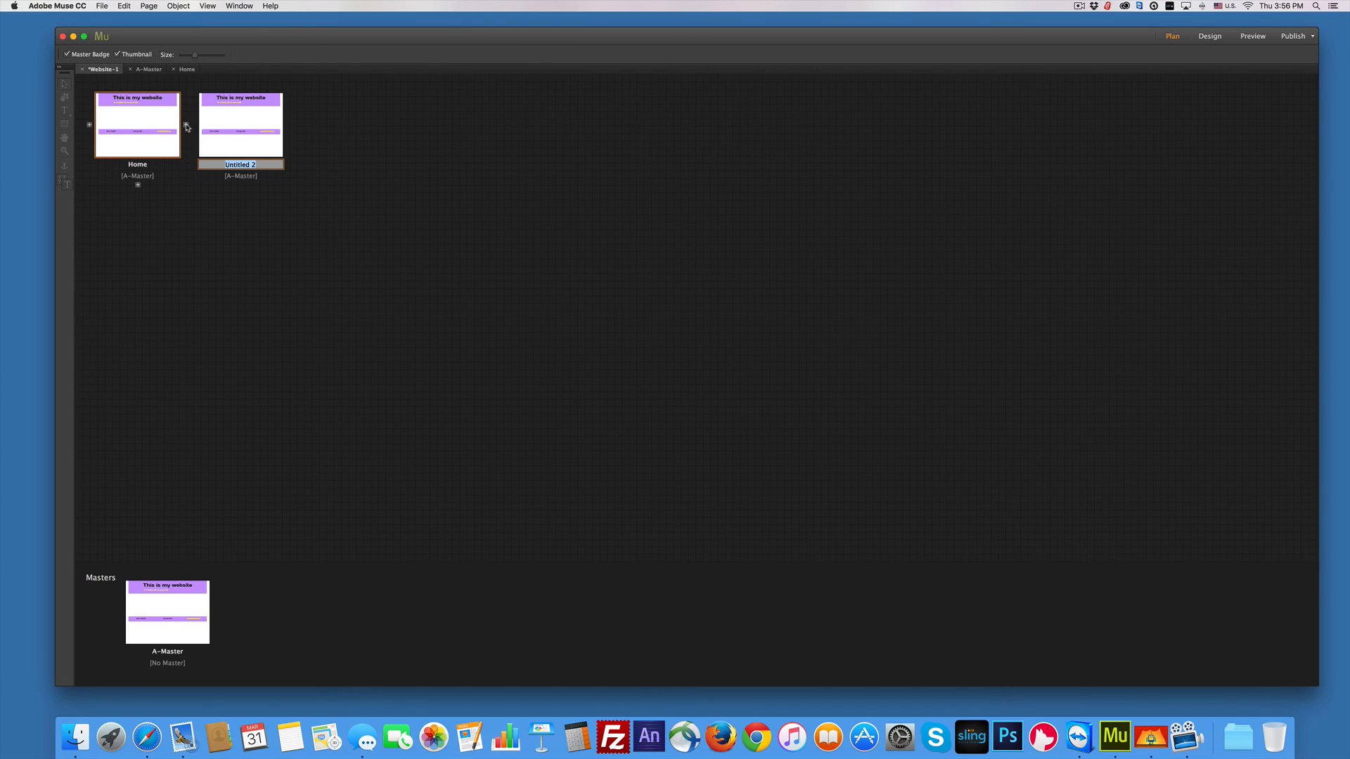
type("About")
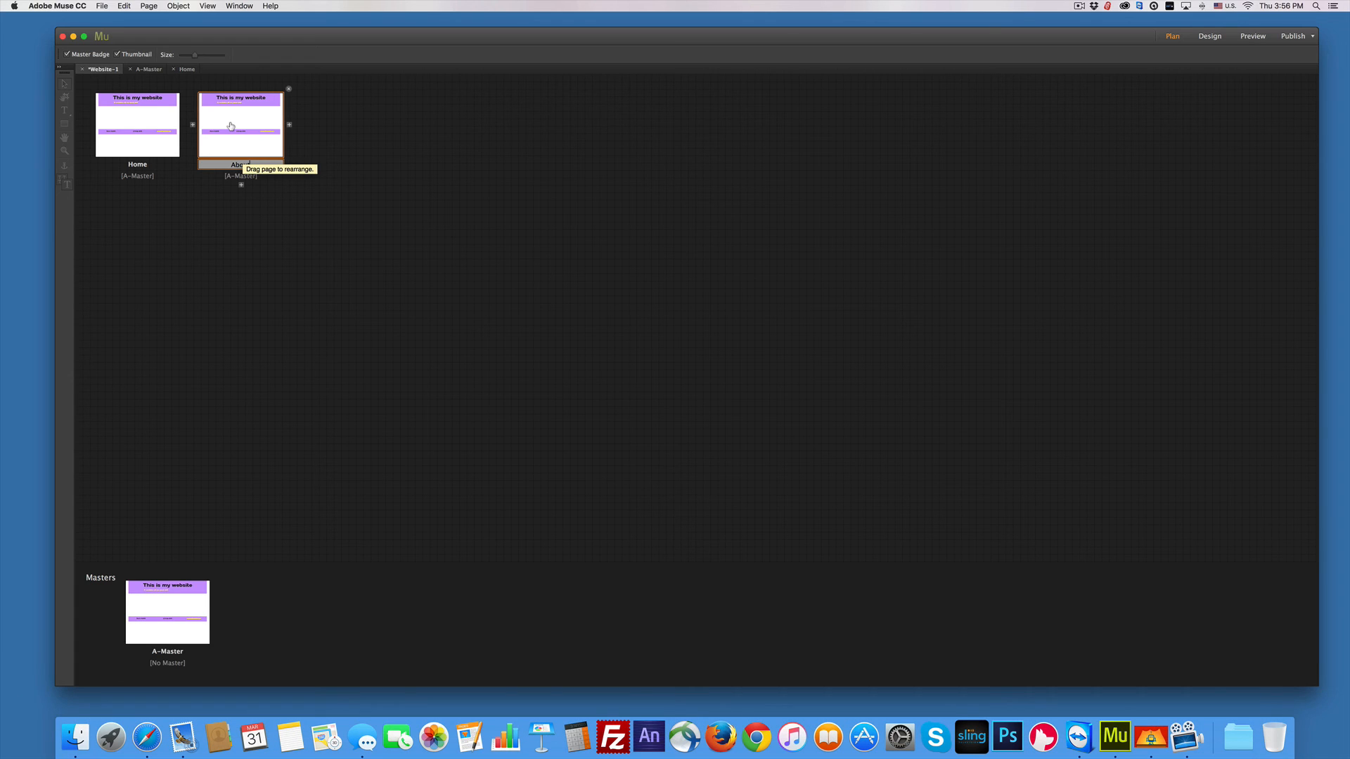
key("Return")
left_click(143, 140)
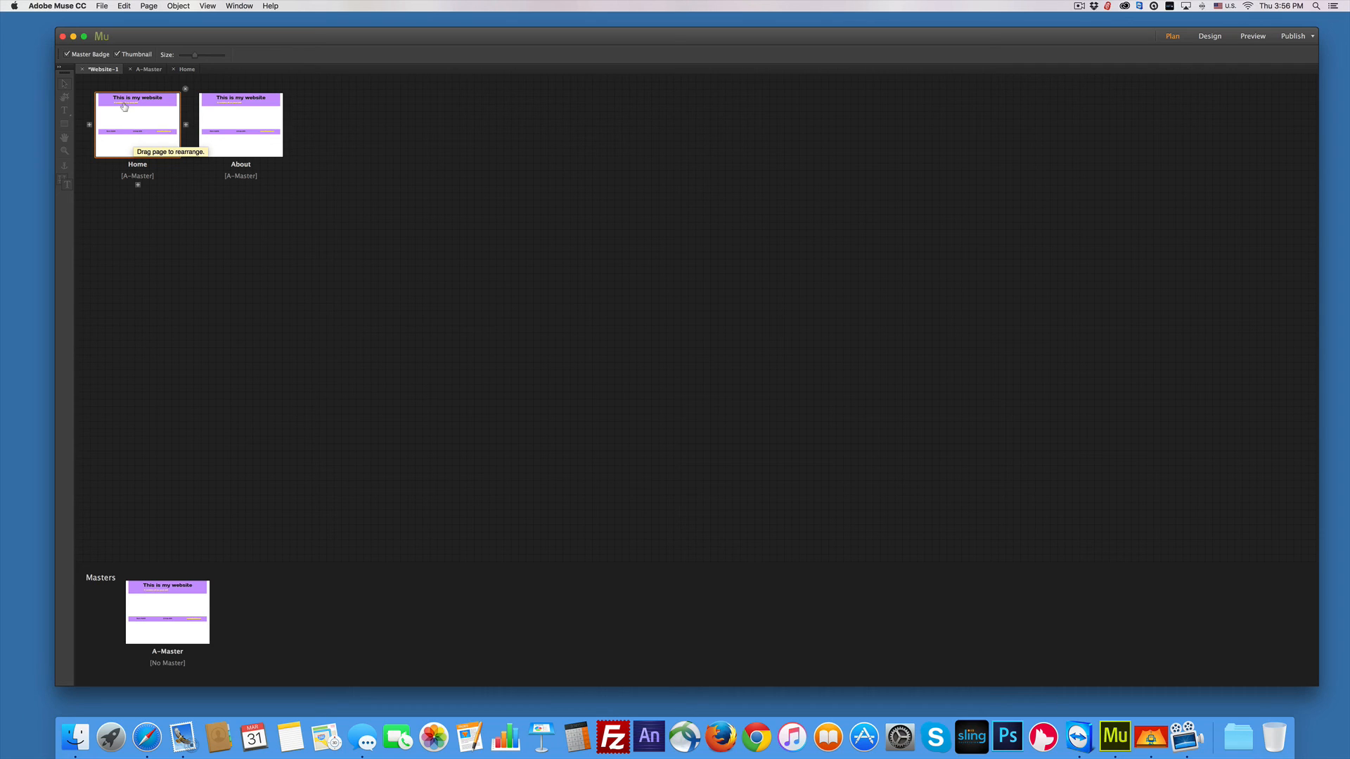
left_click(226, 120)
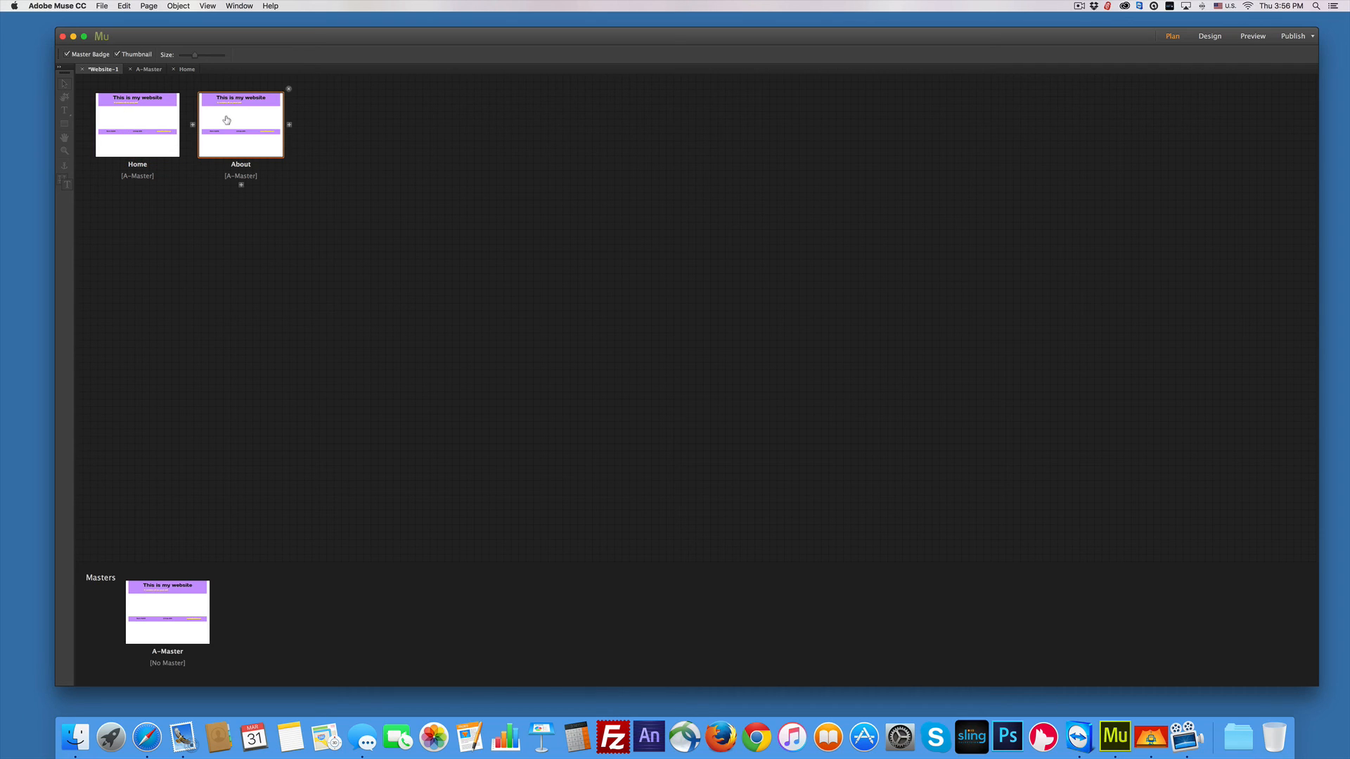